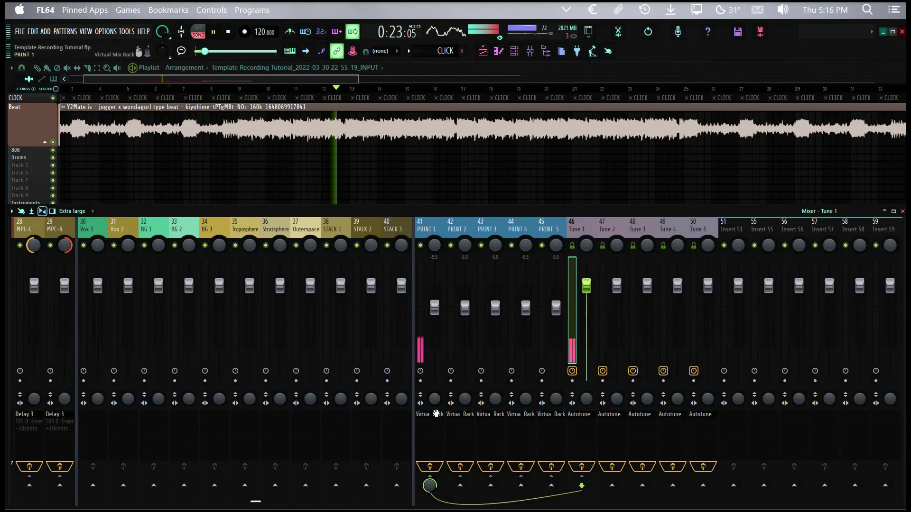
Inspect the Virtual Mix Rack on PRINT 1 and the Ozone 9 Dynamic EQ on VOCALBUS, closing each plugin window.
click(435, 414)
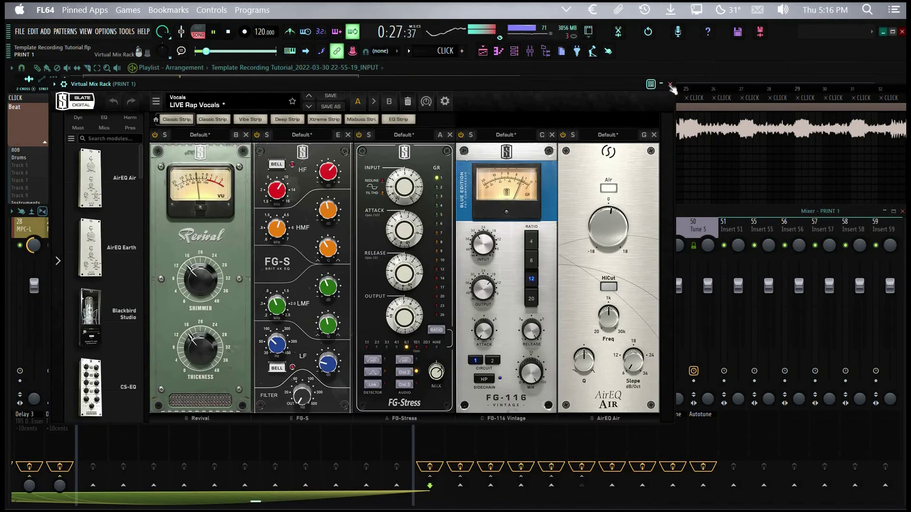
key(Escape)
scroll(472, 433, up, 8)
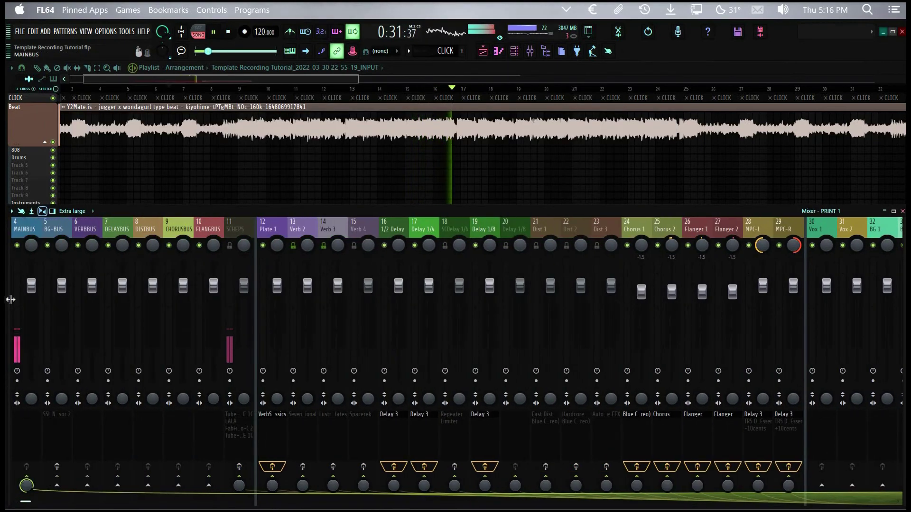
scroll(152, 424, up, 2)
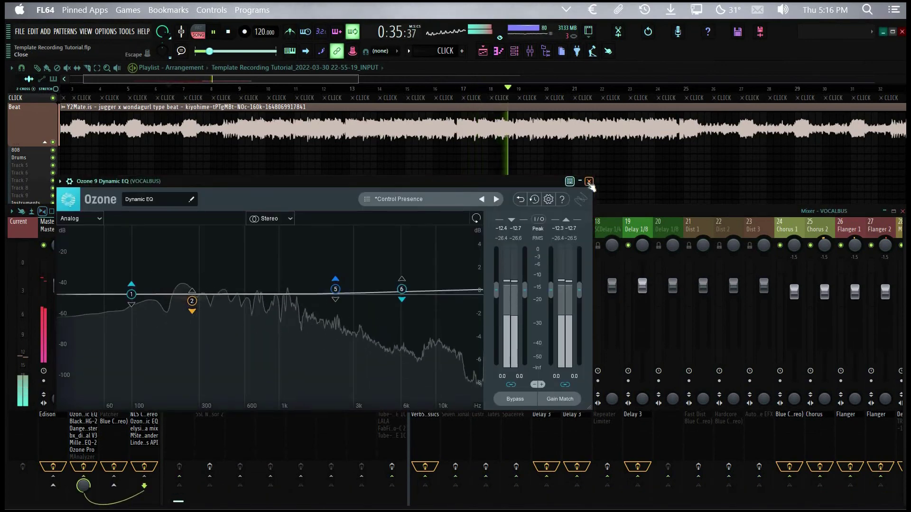
key(Escape)
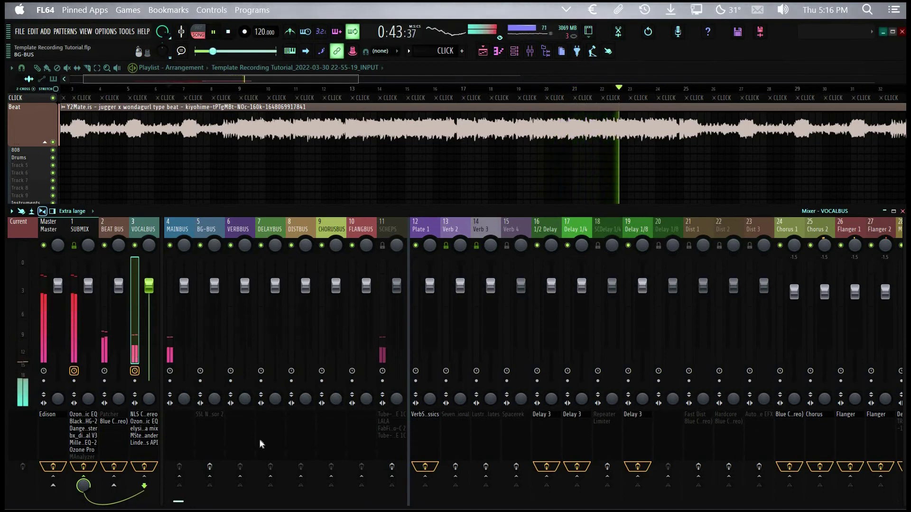
Look over the mixer layout from the master and bus tracks through the FX sends and vocal channels to the print and tune tracks.
scroll(260, 443, right, 6)
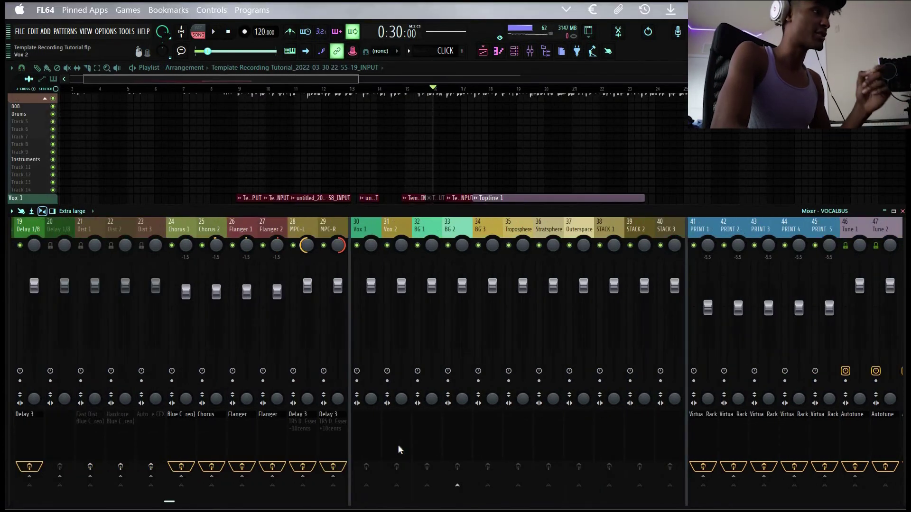
scroll(398, 450, right, 4)
scroll(398, 445, left, 7)
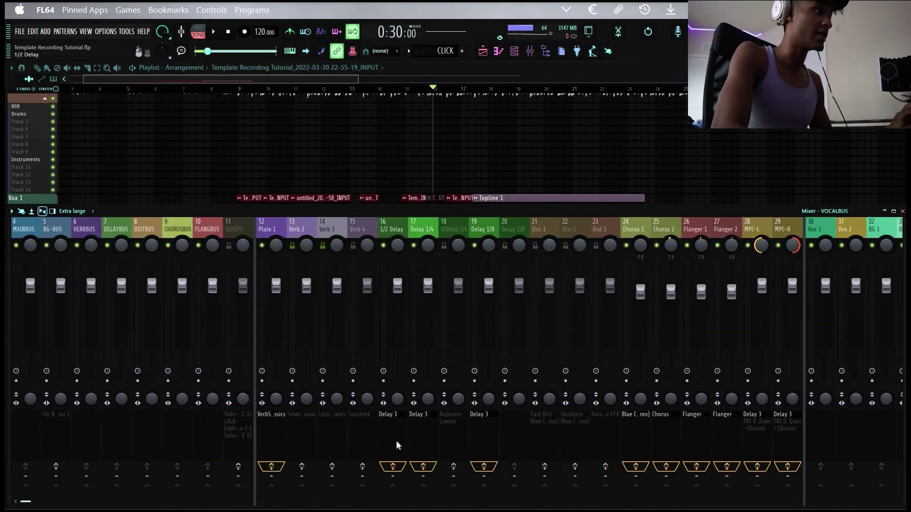
scroll(397, 443, right, 7)
scroll(396, 441, left, 5)
scroll(397, 441, right, 5)
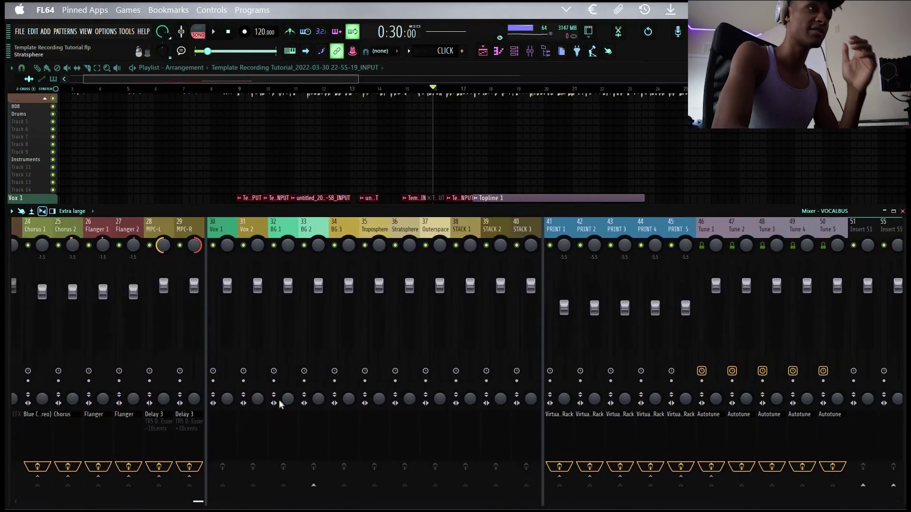
scroll(281, 403, left, 7)
scroll(7, 229, left, 1)
scroll(596, 340, left, 5)
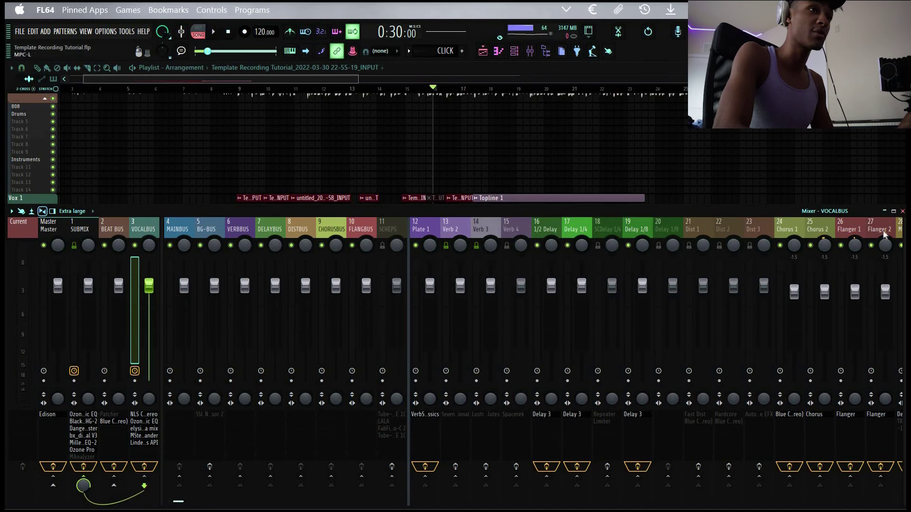
Reveal the docked INPUT, CLICK and TLKBCK tracks and examine the effects chain on the SUBMIX track.
drag(904, 233, 810, 228)
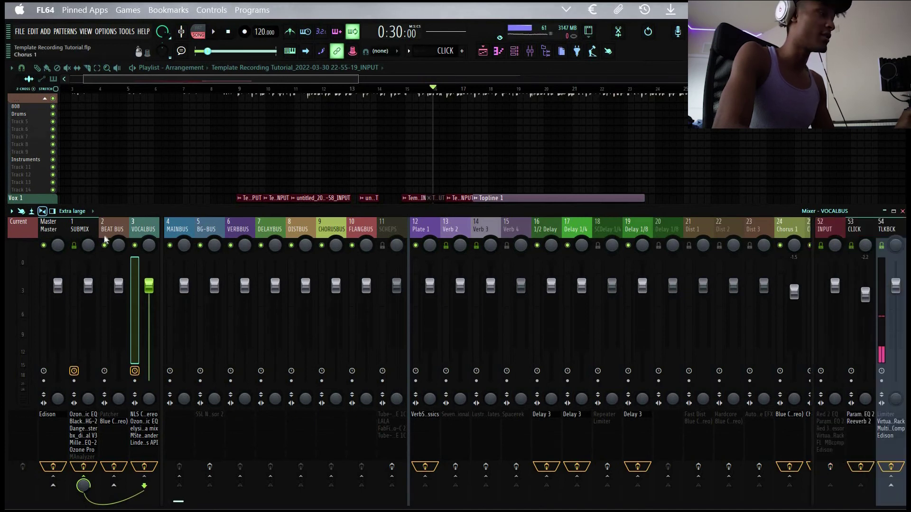
click(77, 229)
click(65, 226)
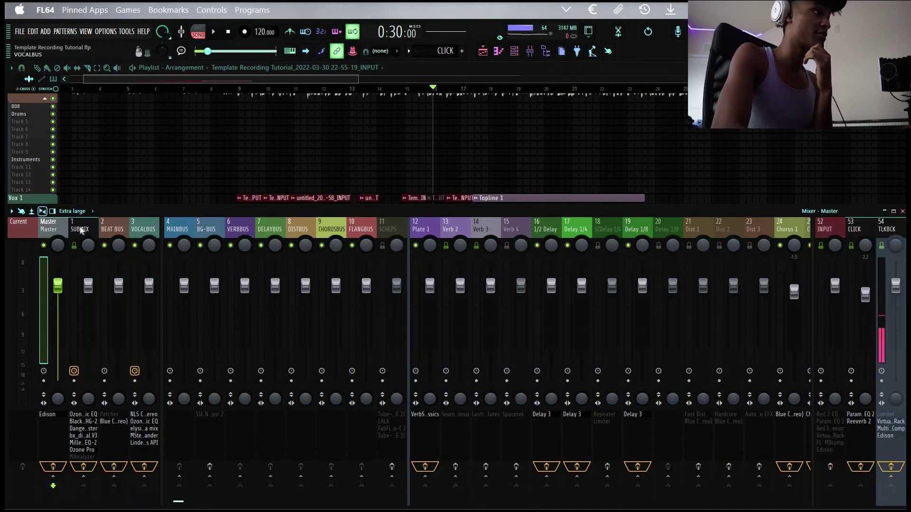
click(81, 227)
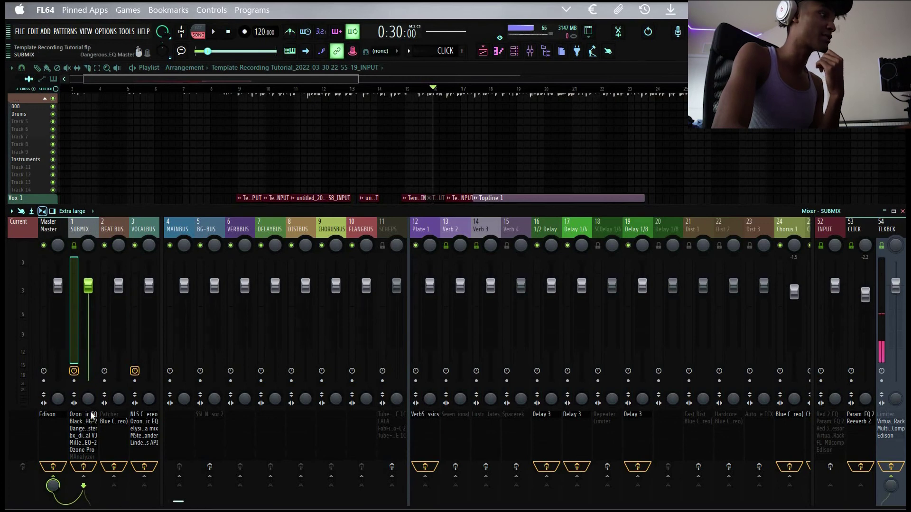
click(89, 416)
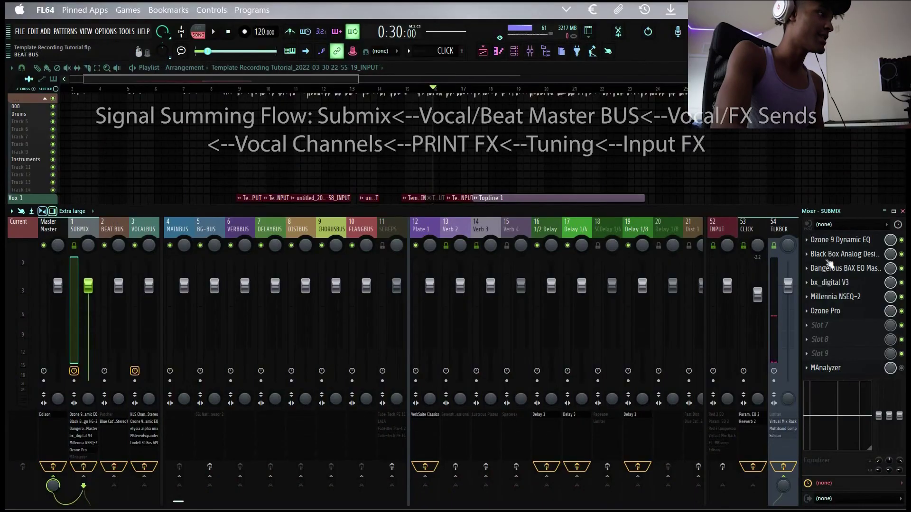
Check the Blue Cat's Gain setting on BEAT BUS and the effects chain on VOCALBUS.
key(Right)
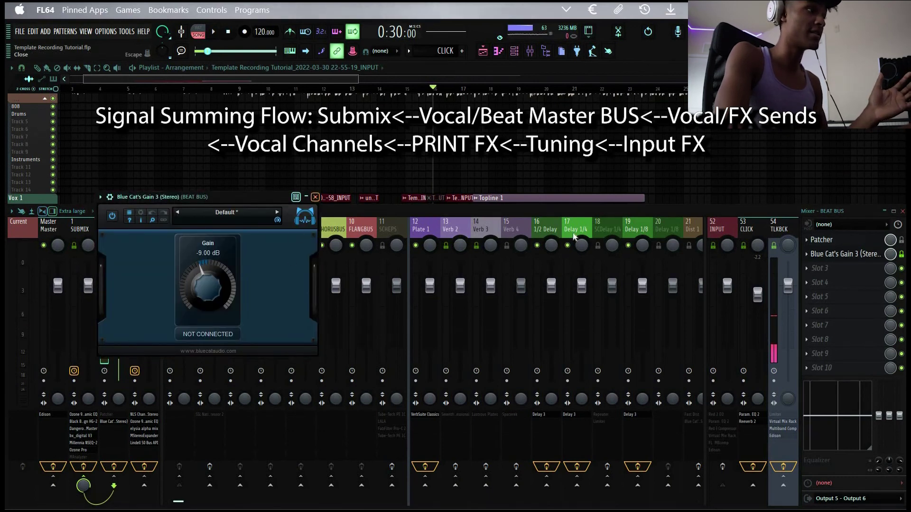
key(Escape)
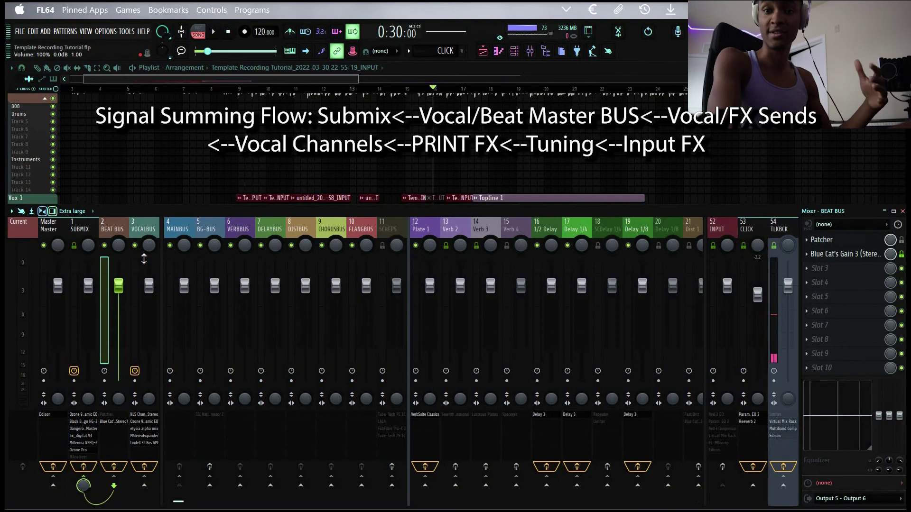
click(144, 230)
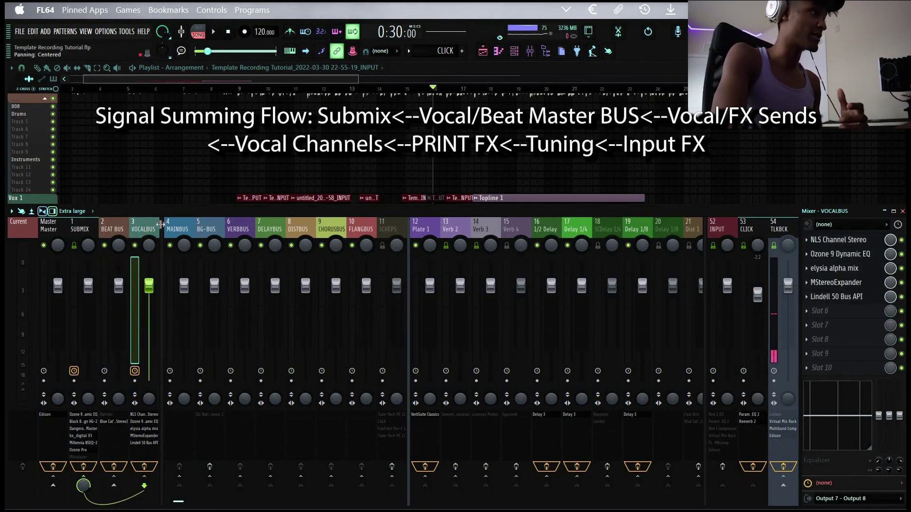
Look over the group of bus tracks between MAINBUS and SCHEPS and select MAINBUS.
scroll(113, 325, down, 5)
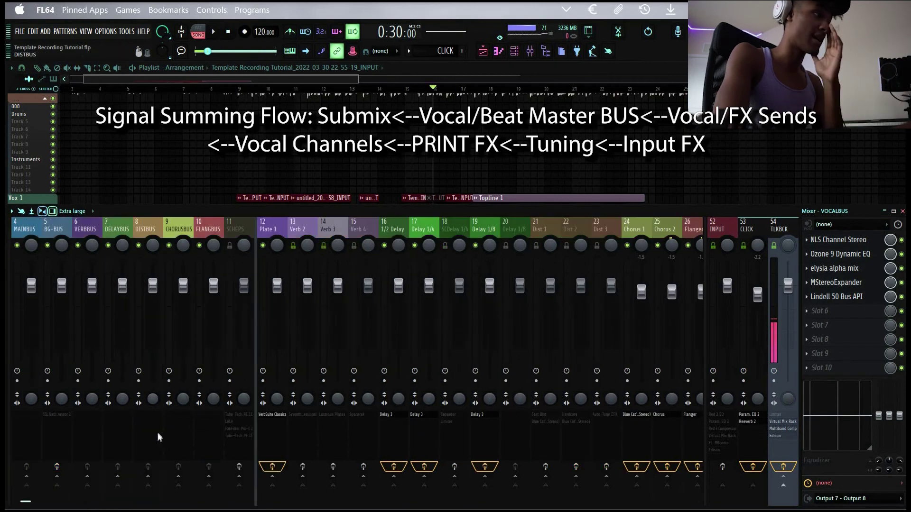
click(233, 226)
click(24, 229)
click(85, 226)
drag(48, 225, 234, 227)
click(30, 229)
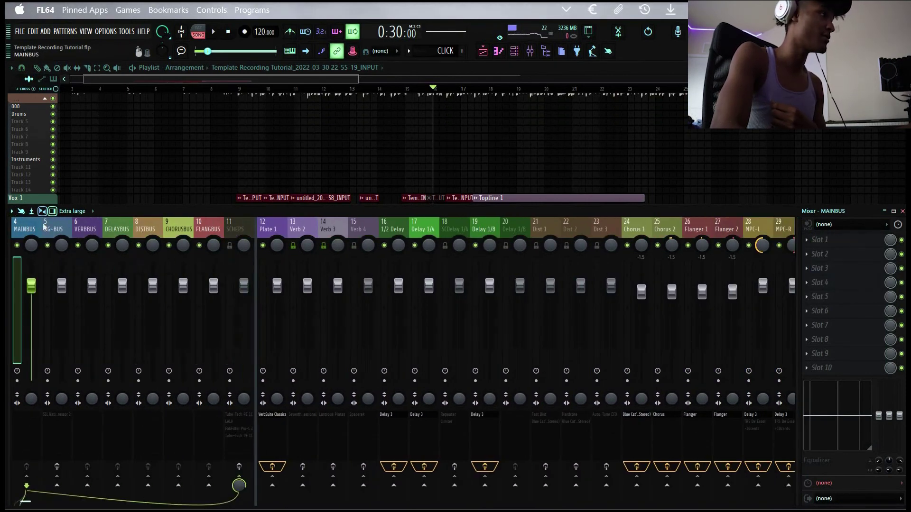
Go through the bus tracks one by one from BG-BUS to SCHEPS to view their effect slots.
click(59, 228)
key(Right)
key(Right)
key(Right)
key(Right)
key(Right)
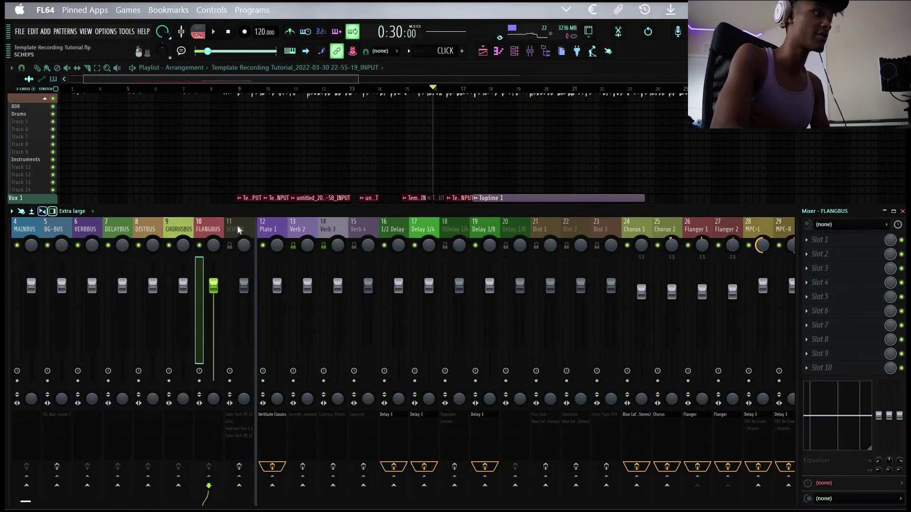
key(Right)
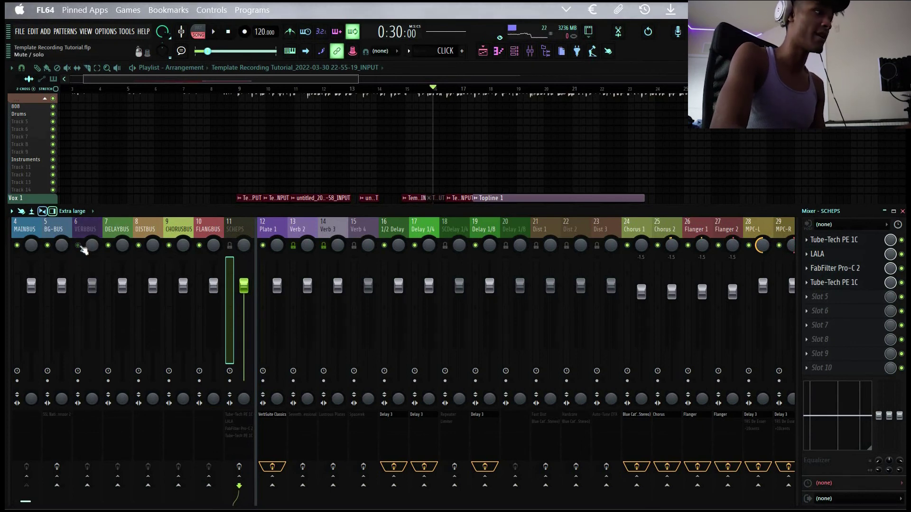
Unmute VERBBUS, then mute MAINBUS and BG-BUS briefly and turn both back on.
click(78, 245)
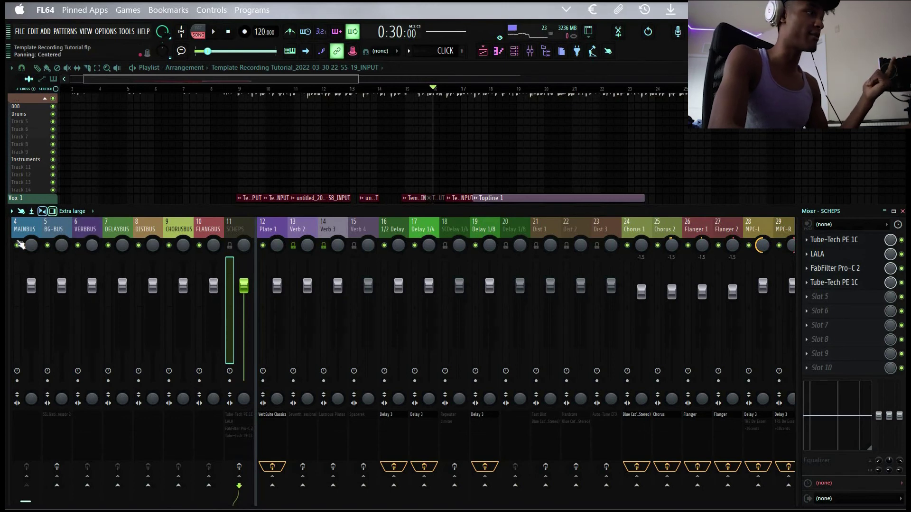
click(17, 246)
click(47, 246)
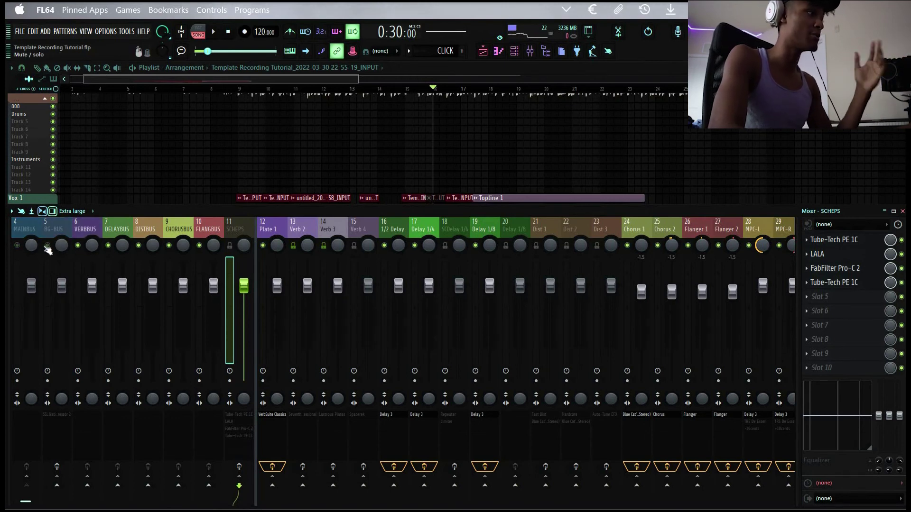
click(47, 246)
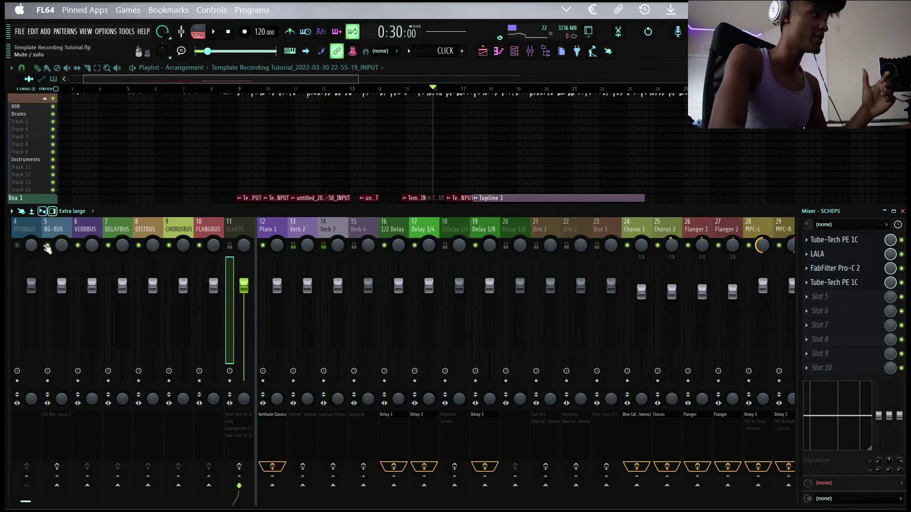
click(47, 246)
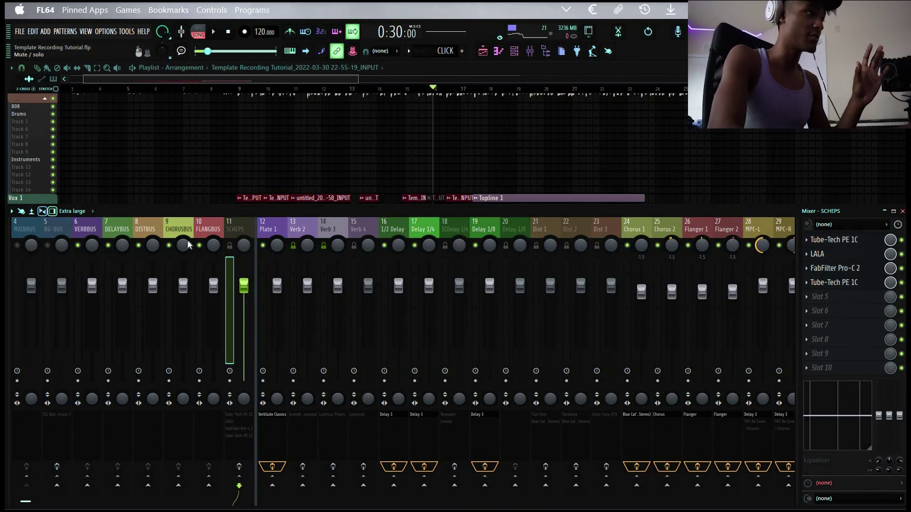
click(48, 245)
click(17, 245)
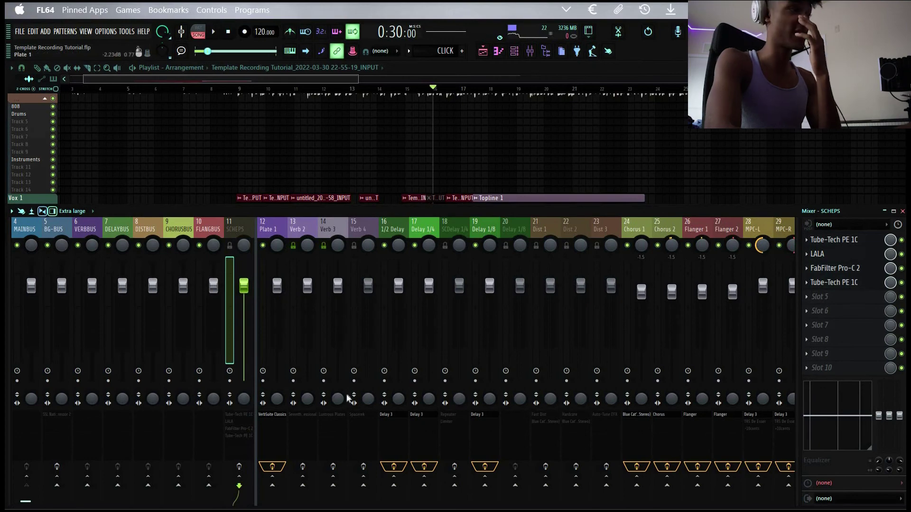
Step through the reverb and delay send tracks, from Verb 3 to the delays, to view their effects.
scroll(327, 434, down, 9)
scroll(295, 346, up, 3)
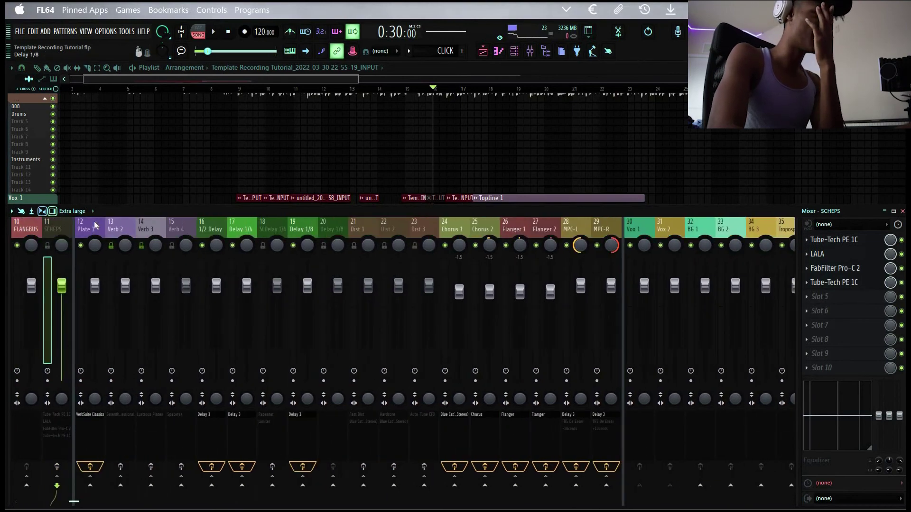
click(150, 229)
key(Right)
key(Right)
key(Right)
key(Right)
key(Right)
key(Right)
key(Right)
key(Right)
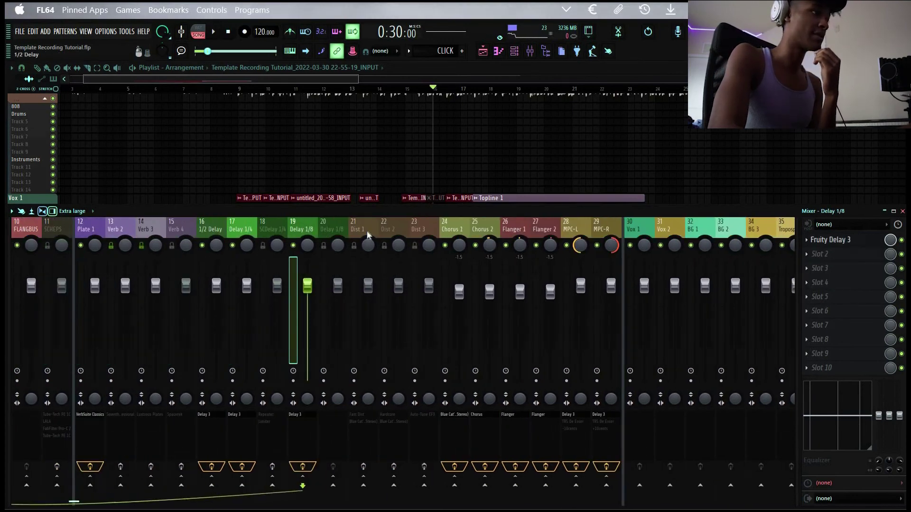
Step through the distortion, chorus and flanger send tracks up to MPC-L to view their effects.
key(Right)
key(Right)
key(Right)
key(Right)
key(Right)
key(Right)
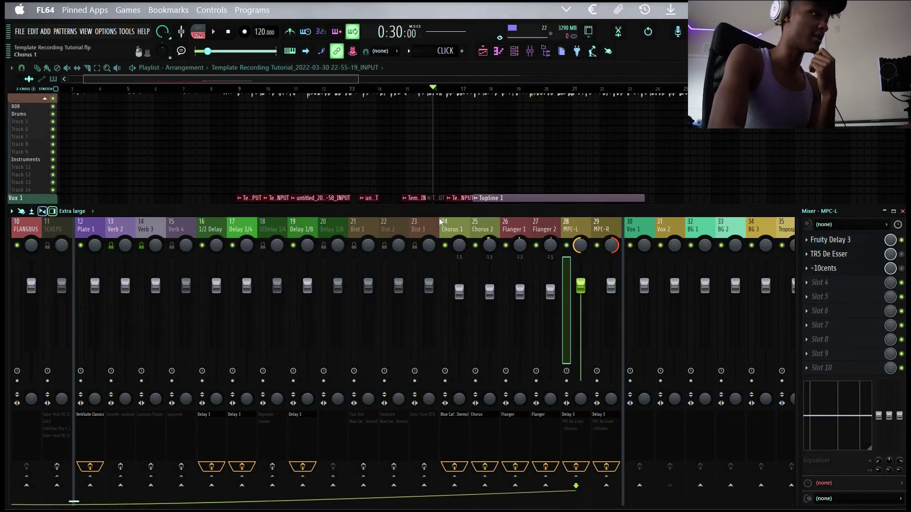
Go through the vocal channels, including the BG, Troposphere, Stratosphere, Outerspace and STACK tracks.
scroll(439, 218, right, 5)
drag(322, 221, 431, 220)
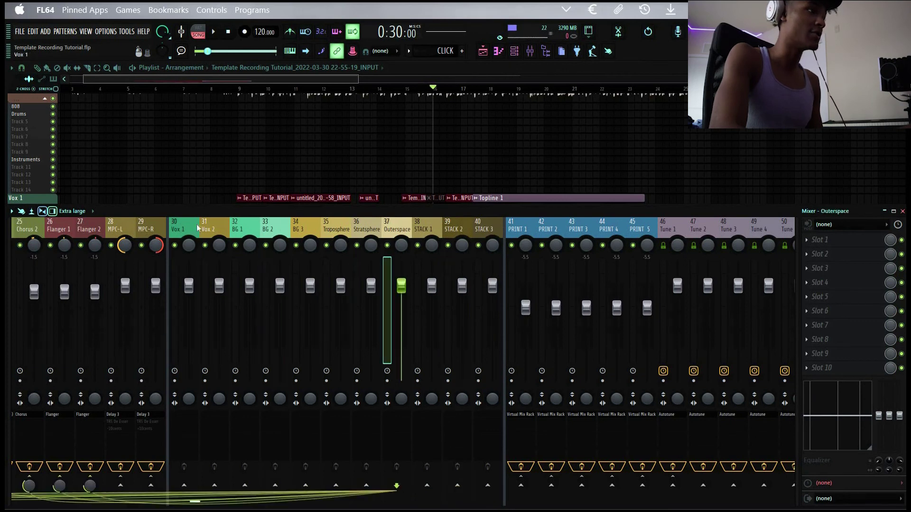
click(285, 231)
click(307, 230)
click(336, 229)
click(358, 229)
click(394, 230)
click(478, 231)
click(453, 231)
click(430, 230)
Examine the Autotune slots on the Tune tracks and select Tune 1.
scroll(477, 226, down, 3)
click(426, 227)
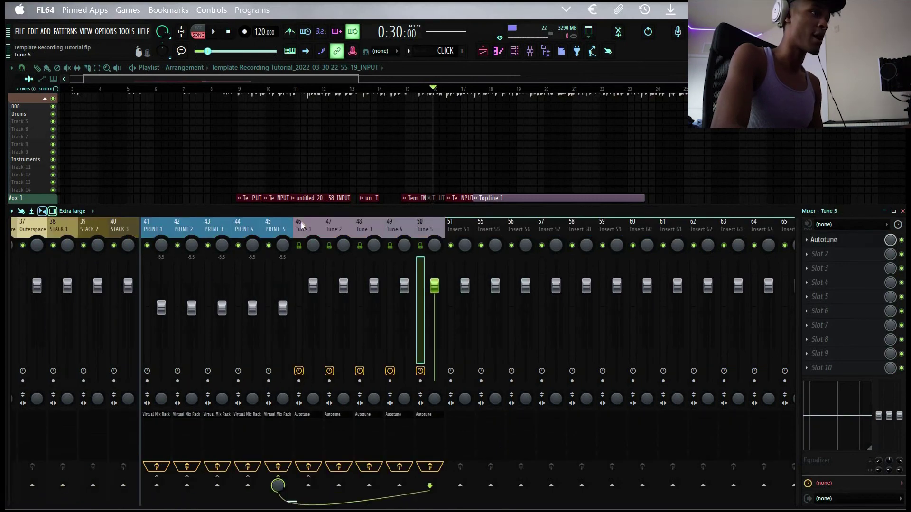
click(302, 225)
click(426, 228)
click(331, 228)
click(306, 228)
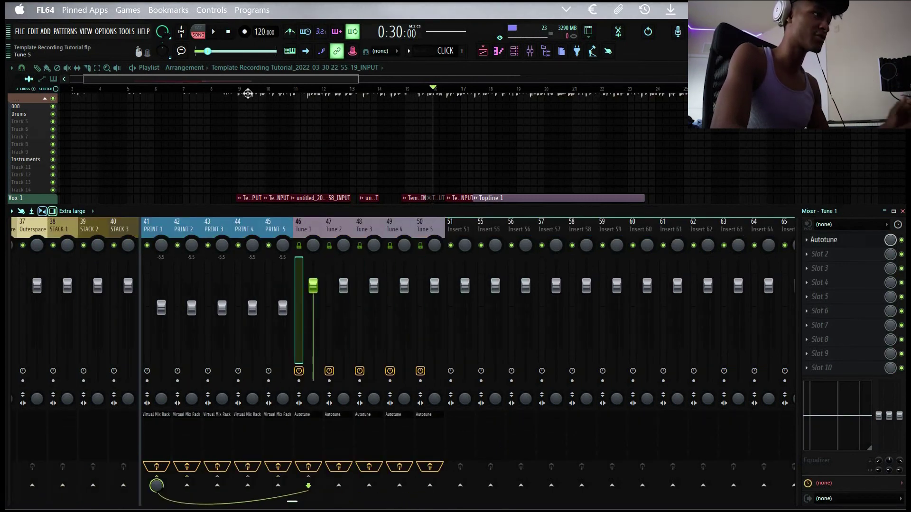
Place the playhead at bar 9 in the playlist and return to the mixer.
key(F9)
click(246, 89)
key(F9)
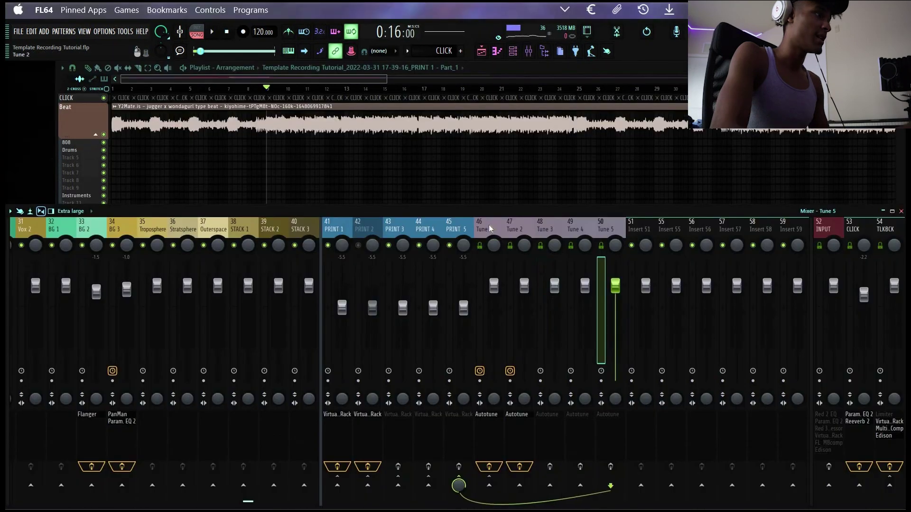
key(space)
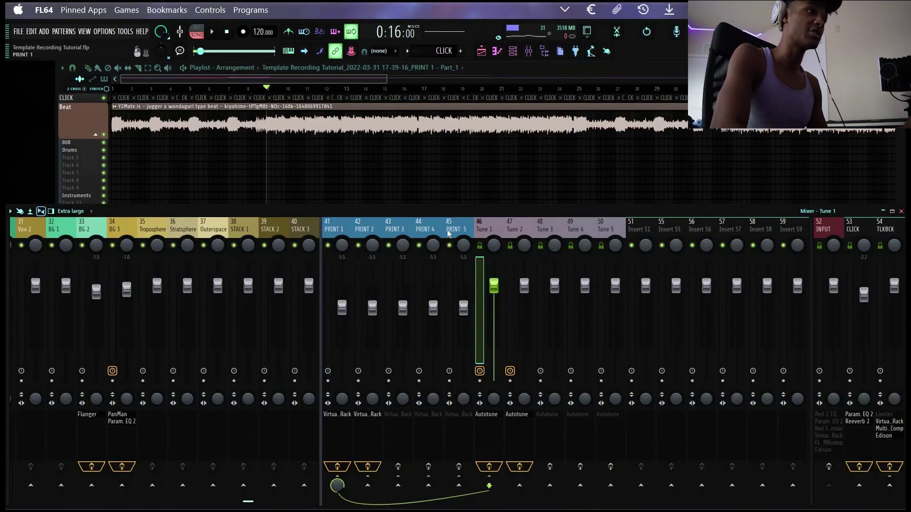
Review the PRINT tracks and their Virtual Mix Rack slots, finishing with PRINT 1 selected.
click(365, 231)
click(396, 231)
click(453, 231)
click(338, 230)
click(380, 415)
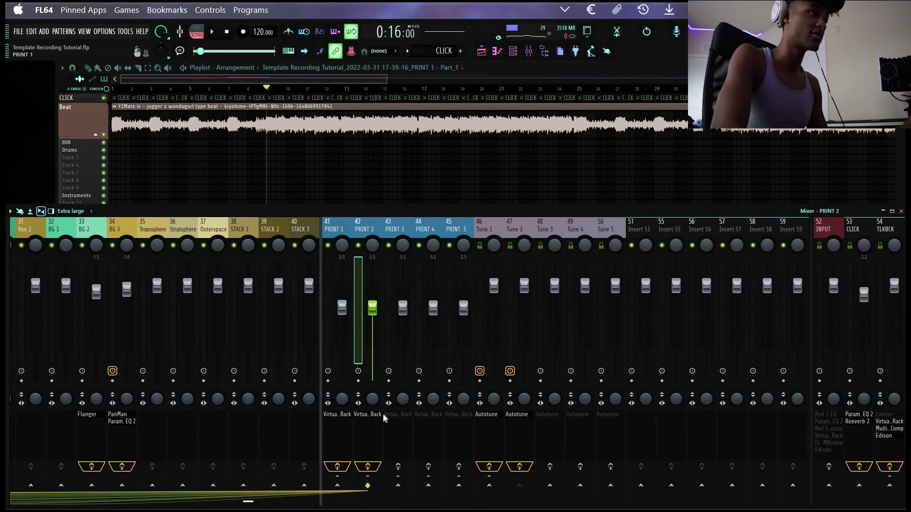
scroll(423, 223, left, 3)
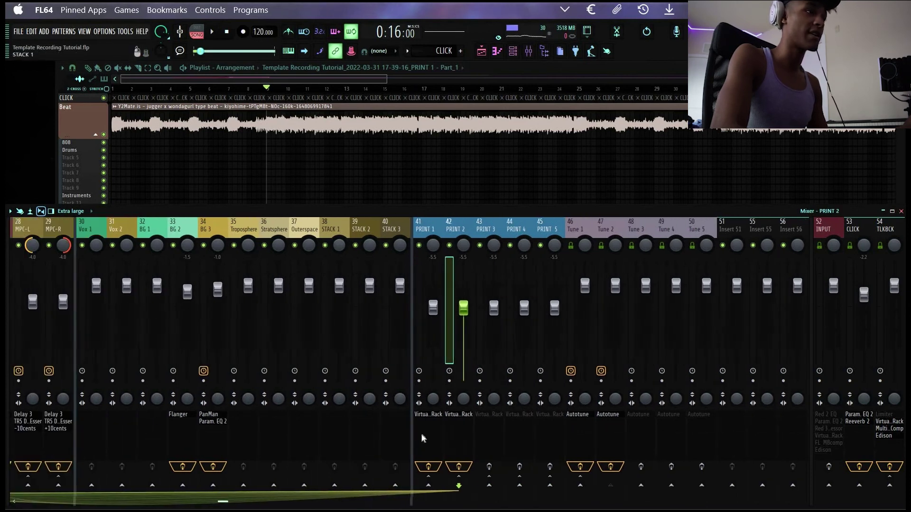
click(425, 225)
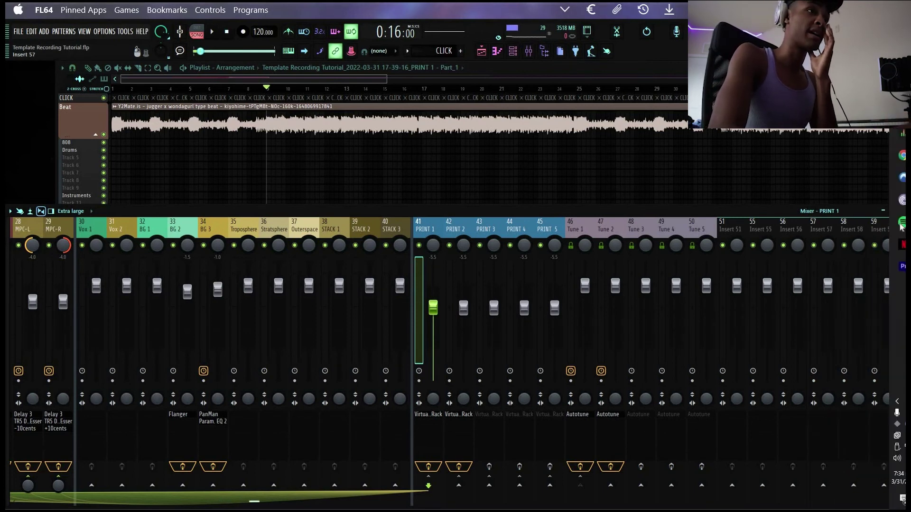
Select the CLICK channel in the mixer and unmute the CLICK track in the playlist.
mouse_move(810, 227)
mouse_down()
mouse_move(901, 227)
mouse_move(811, 227)
mouse_up()
click(881, 304)
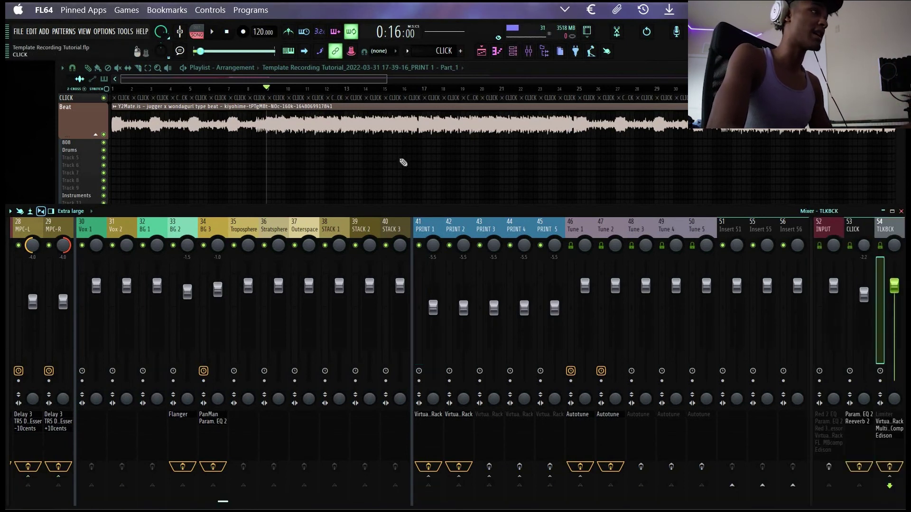
key(Left)
click(87, 100)
right_click(86, 96)
click(118, 255)
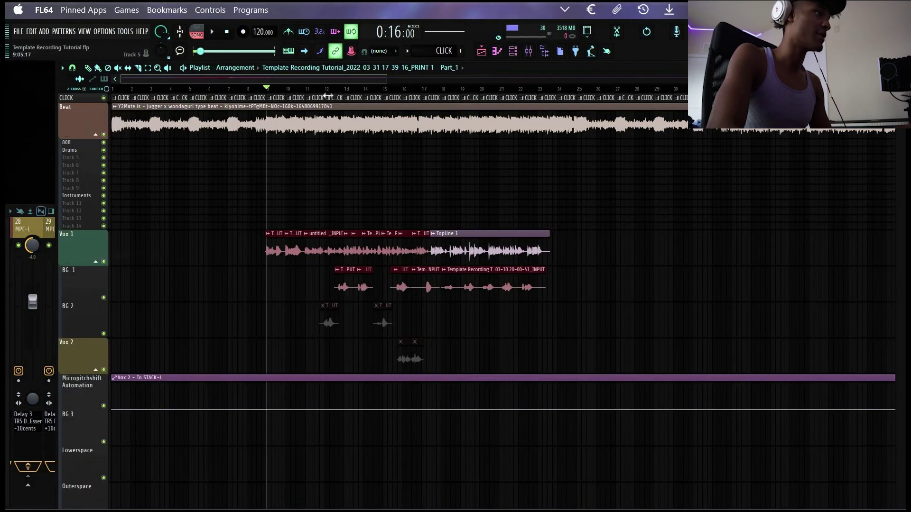
Audition the click from bar 9, then check the Fruity Reeverb 2 effect on the CLICK channel and close it.
key(space)
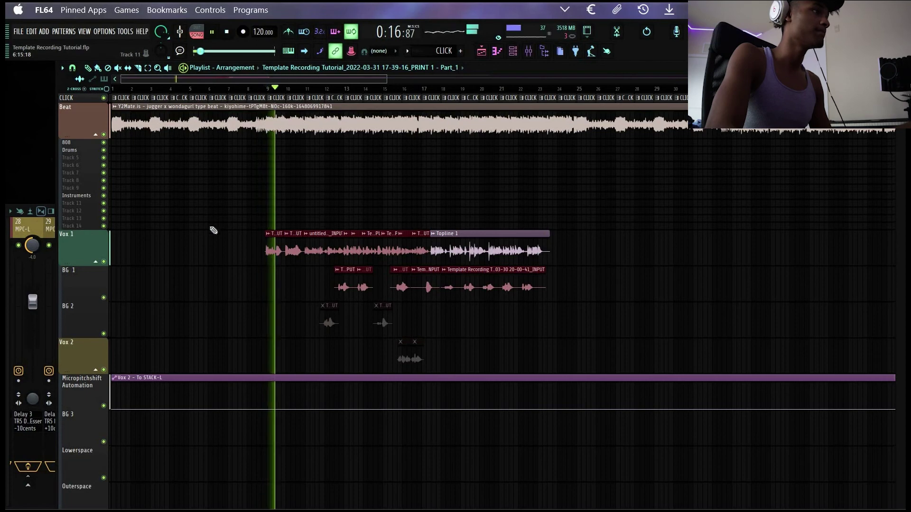
key(space)
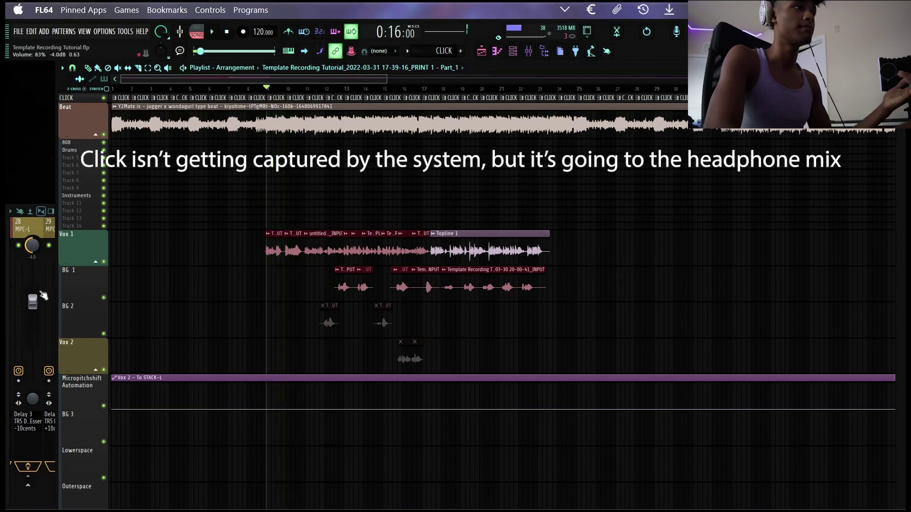
key(F9)
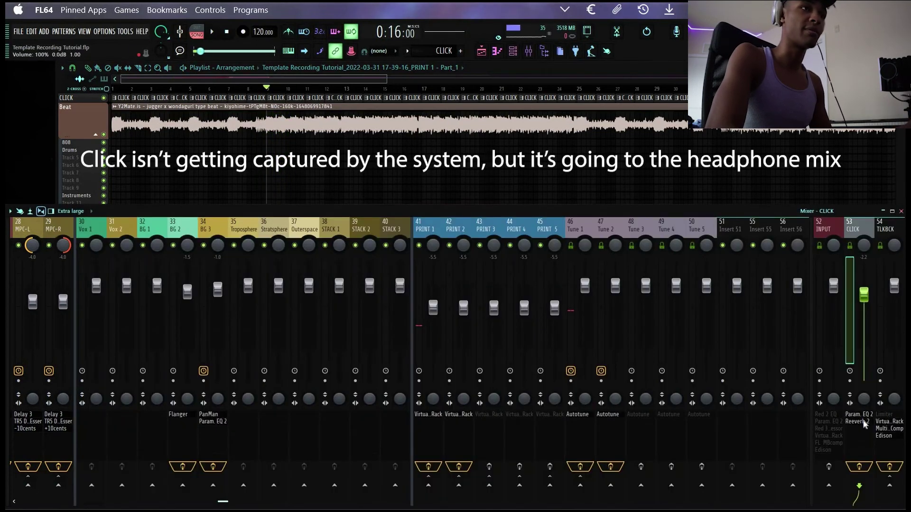
key(space)
click(863, 421)
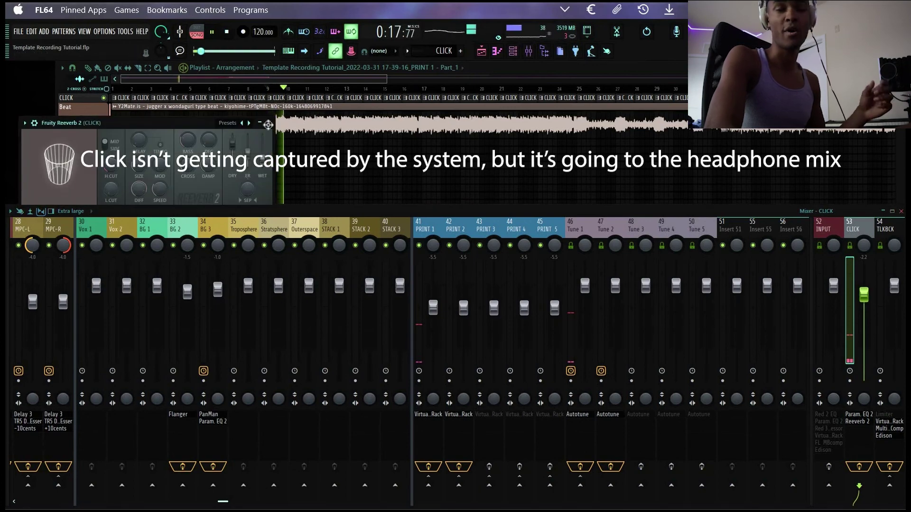
click(268, 123)
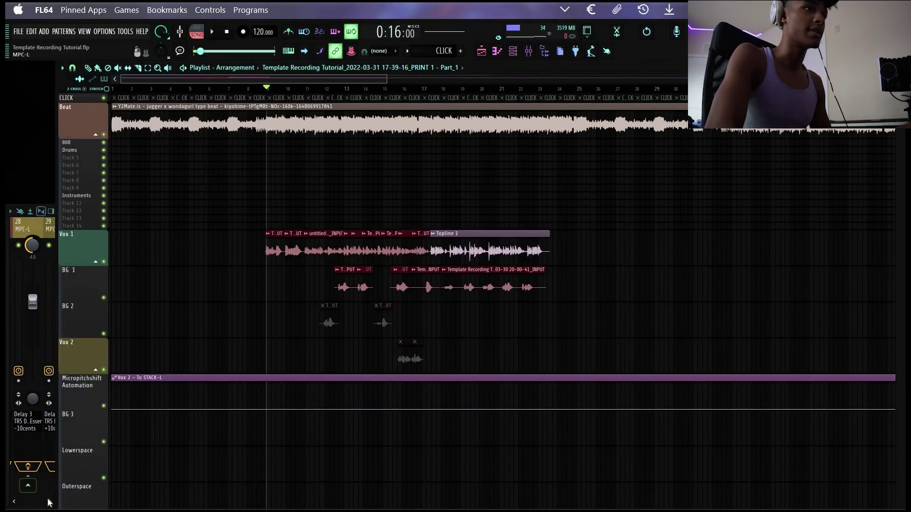
Select the INPUT channel in the mixer and enable its effect slots.
key(F9)
scroll(408, 361, right, 8)
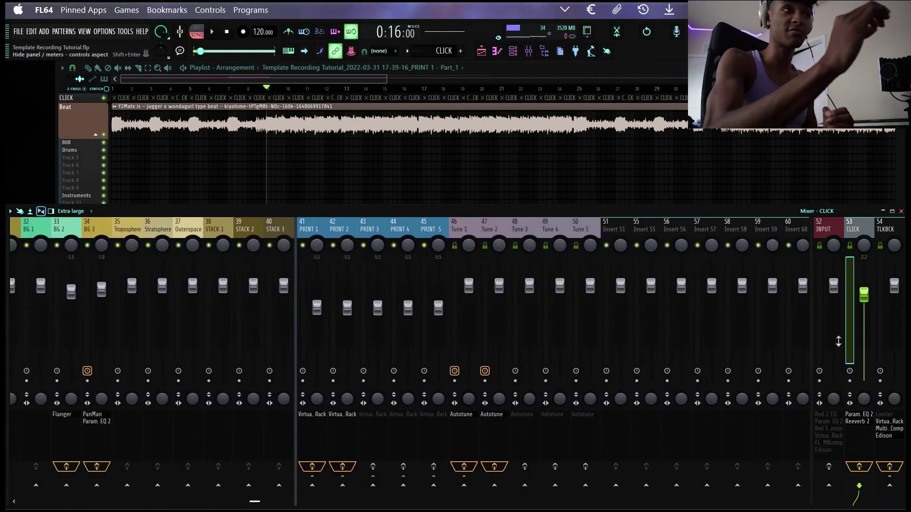
click(823, 232)
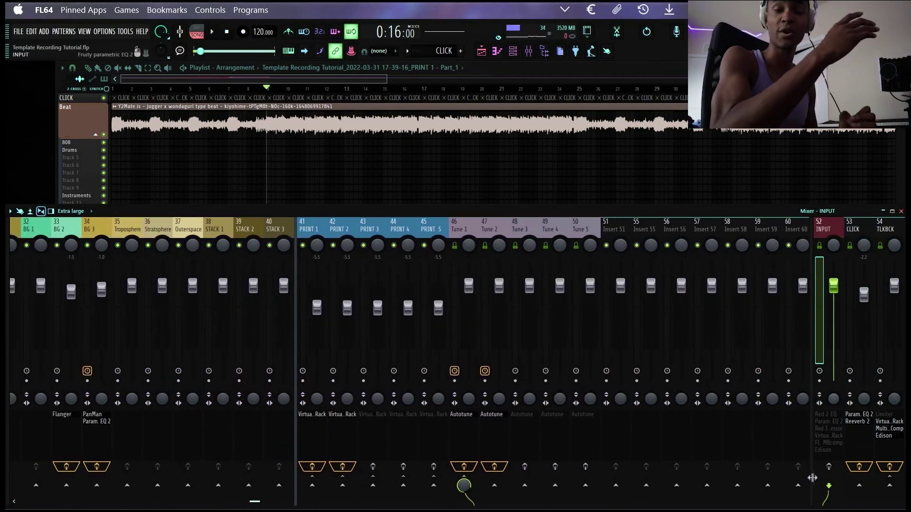
click(829, 467)
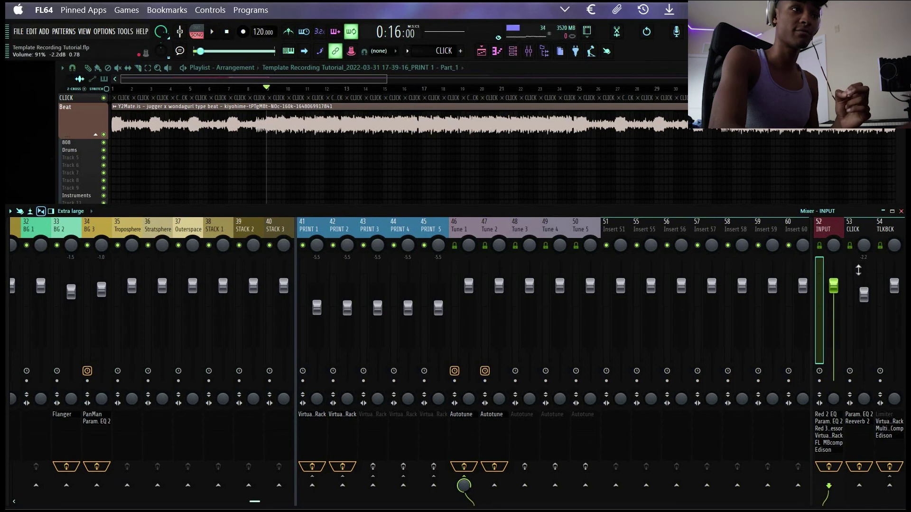
Show the INPUT channel's effect details and look through its available audio inputs without choosing one.
double_click(834, 269)
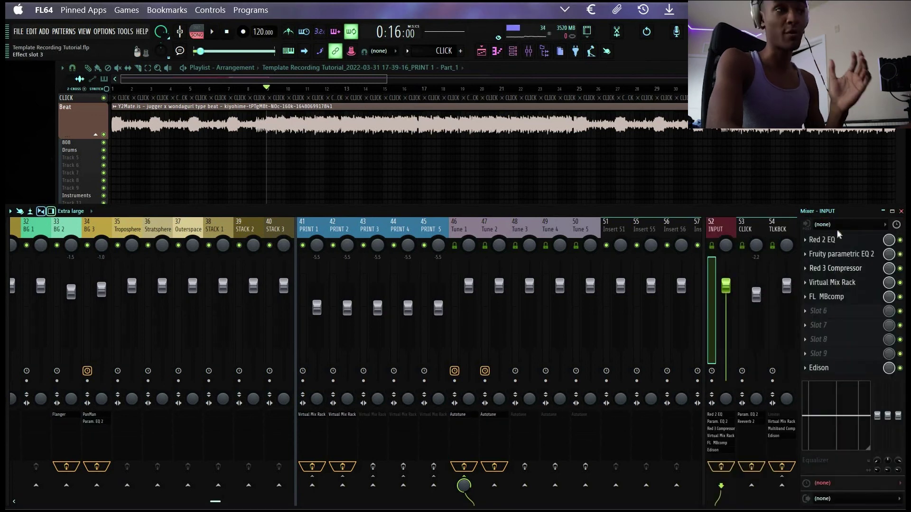
click(848, 225)
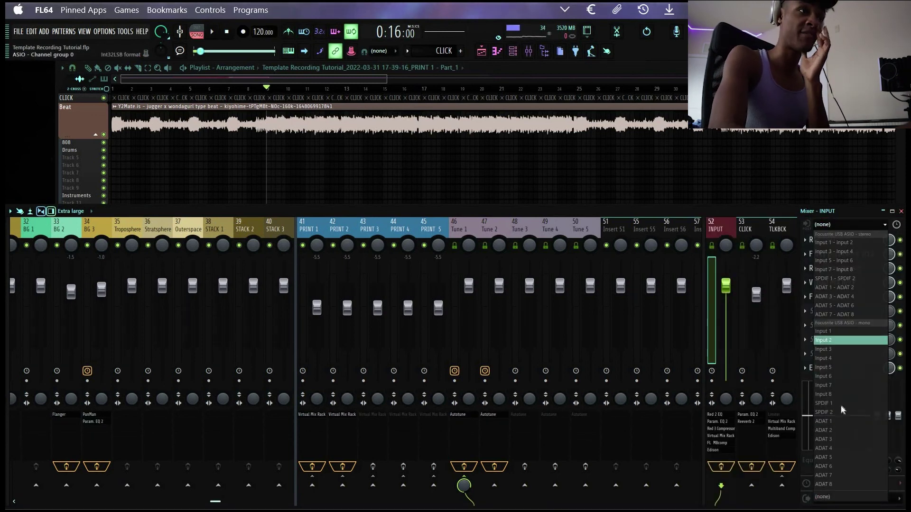
key(Escape)
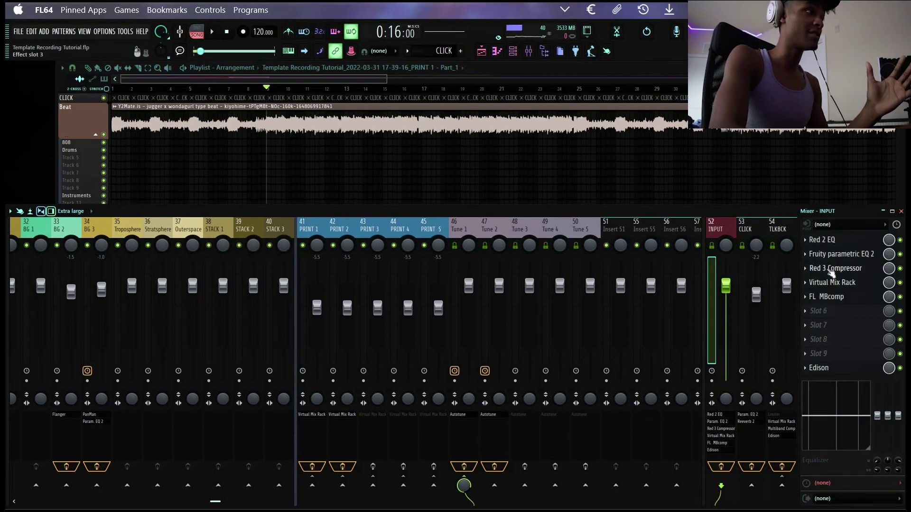
Examine the Red 2 EQ and Fruity parametric EQ 2 plugins in the INPUT channel's effect chain.
click(826, 243)
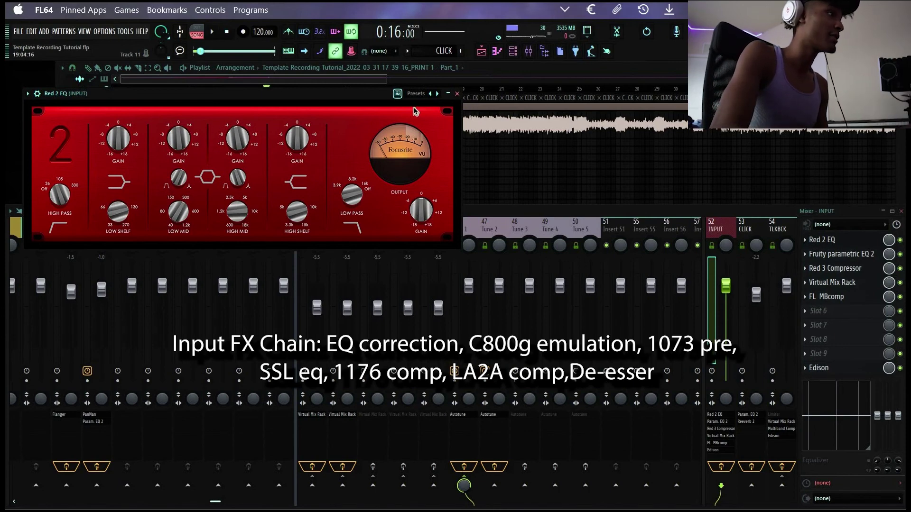
click(830, 241)
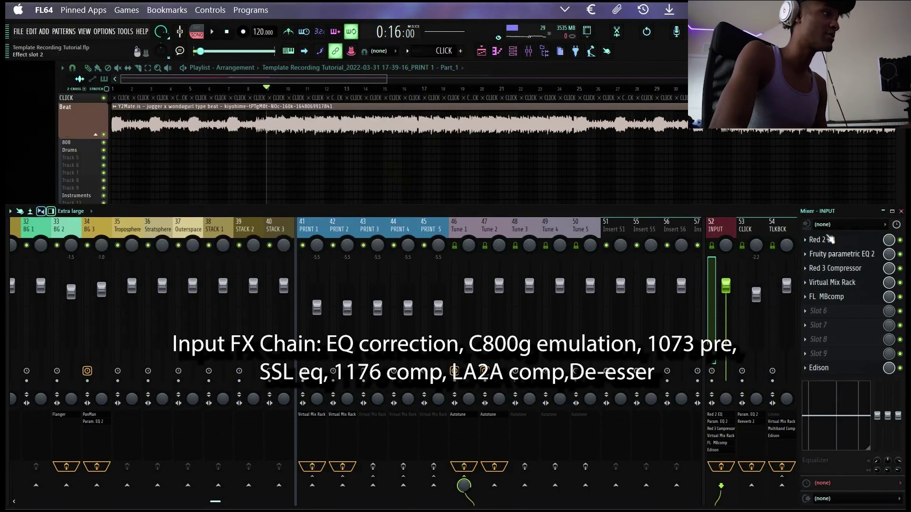
click(835, 253)
click(830, 240)
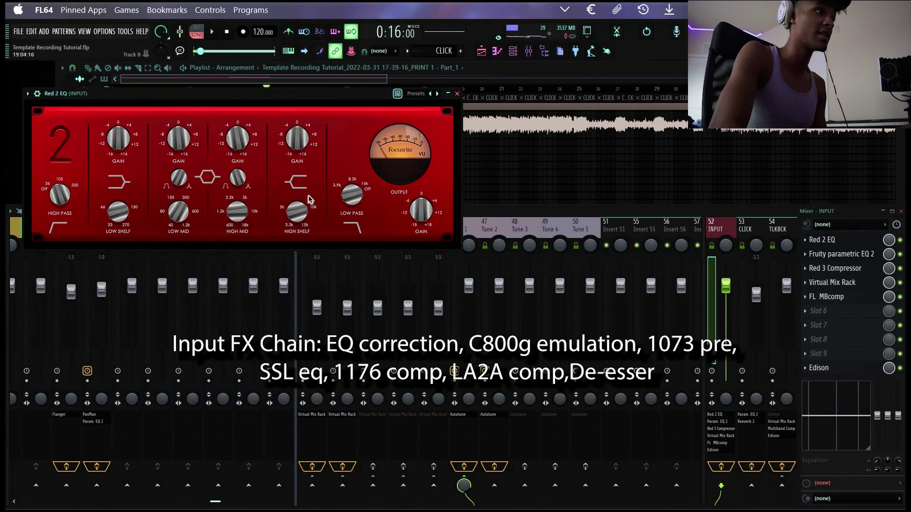
click(841, 254)
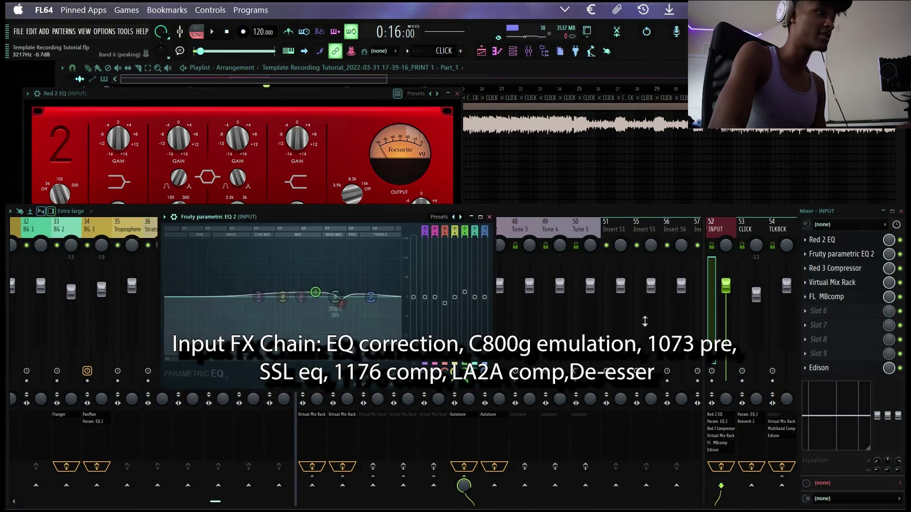
Examine the Red 3 Compressor on the INPUT channel and close the open plugin windows.
click(834, 269)
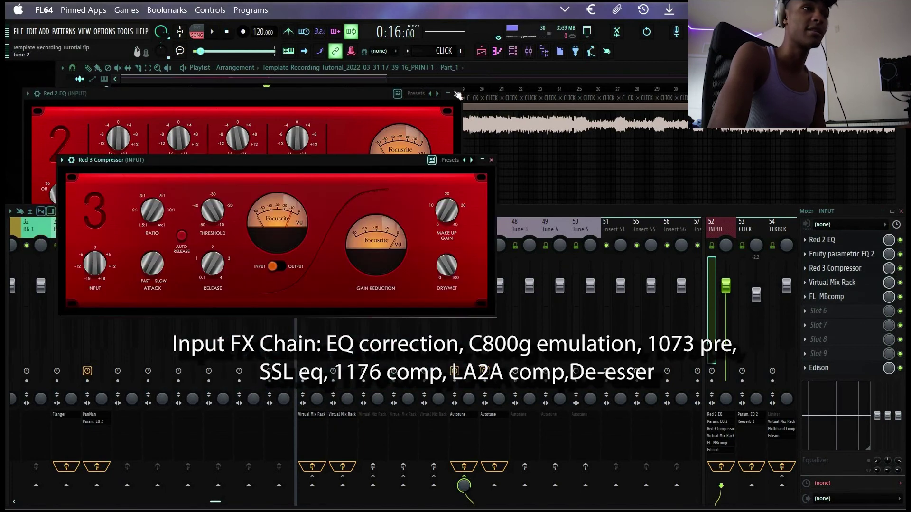
click(457, 93)
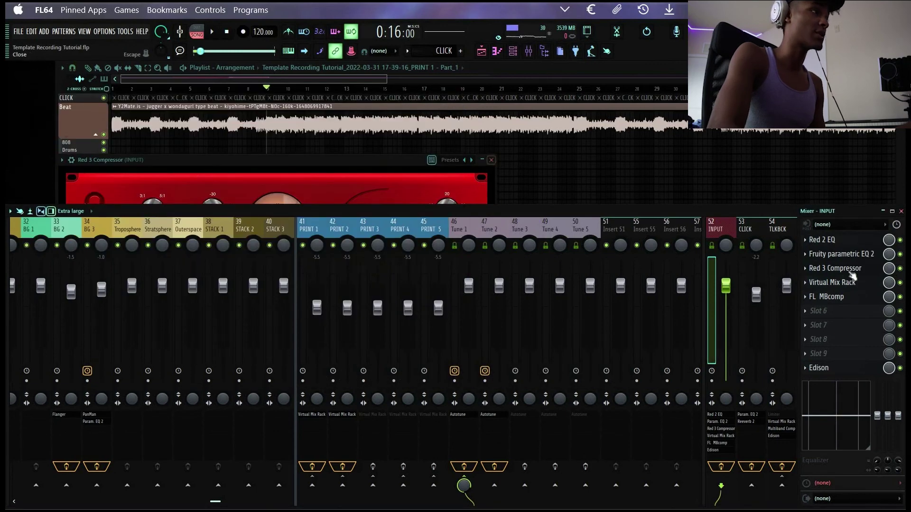
click(849, 271)
click(844, 269)
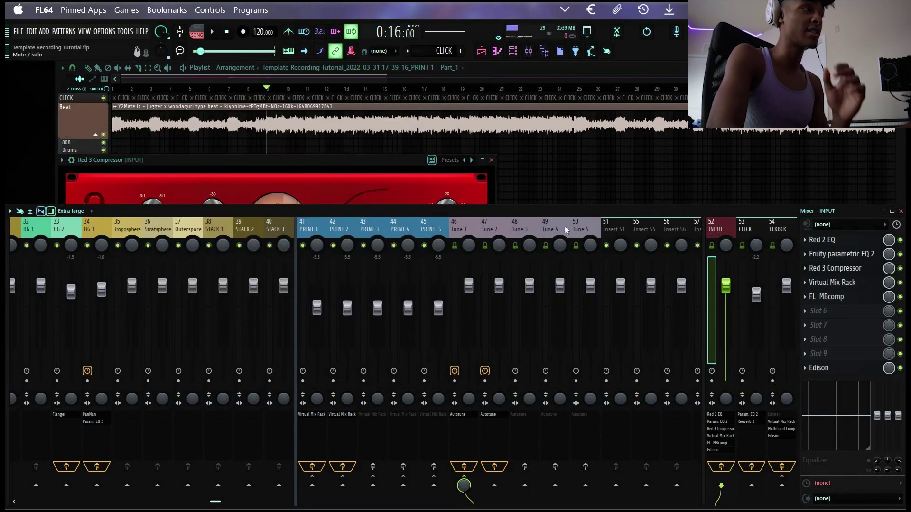
click(842, 255)
click(392, 167)
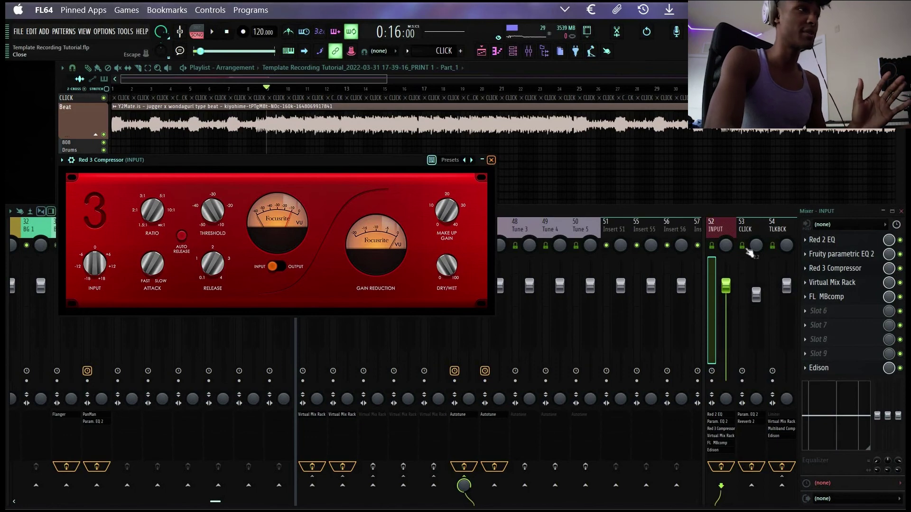
click(491, 160)
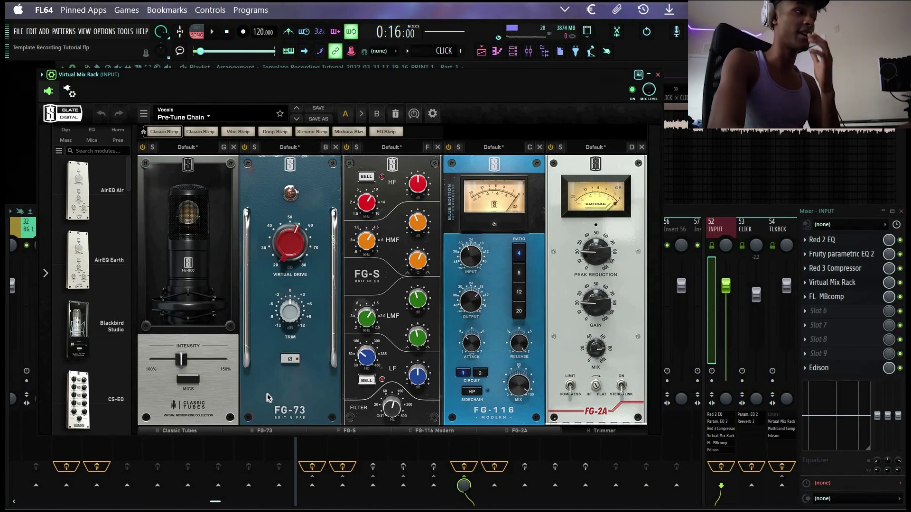
Review the INPUT channel's Virtual Mix Rack Pre-Tune Chain, including the microphone models, the intensity control and the FG-S equalizer.
click(189, 378)
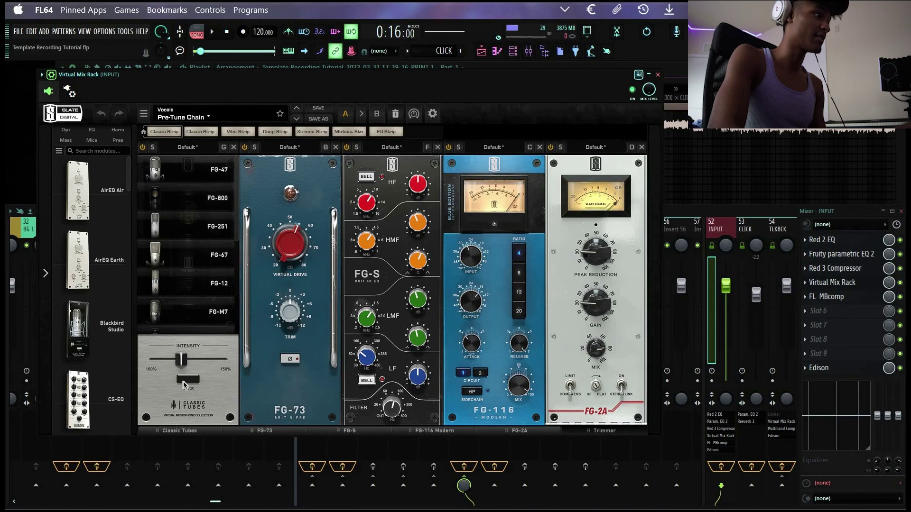
click(187, 204)
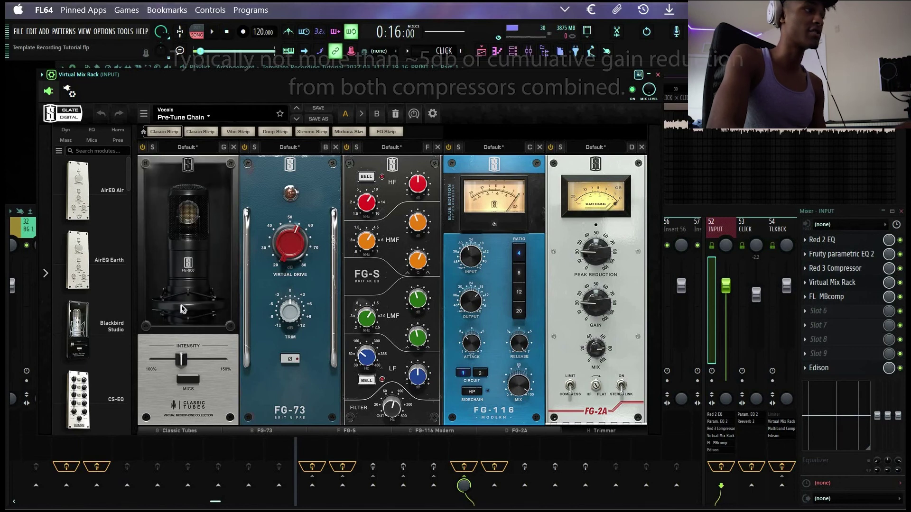
click(185, 364)
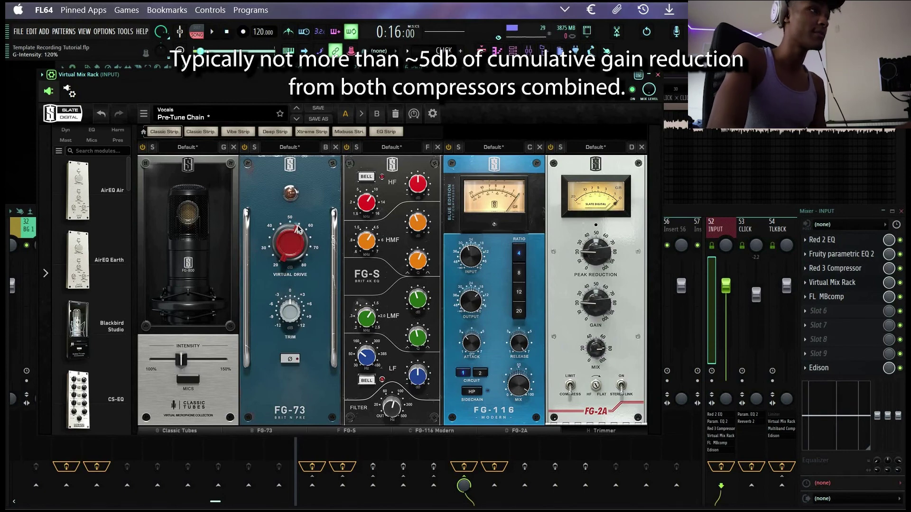
click(391, 147)
click(395, 259)
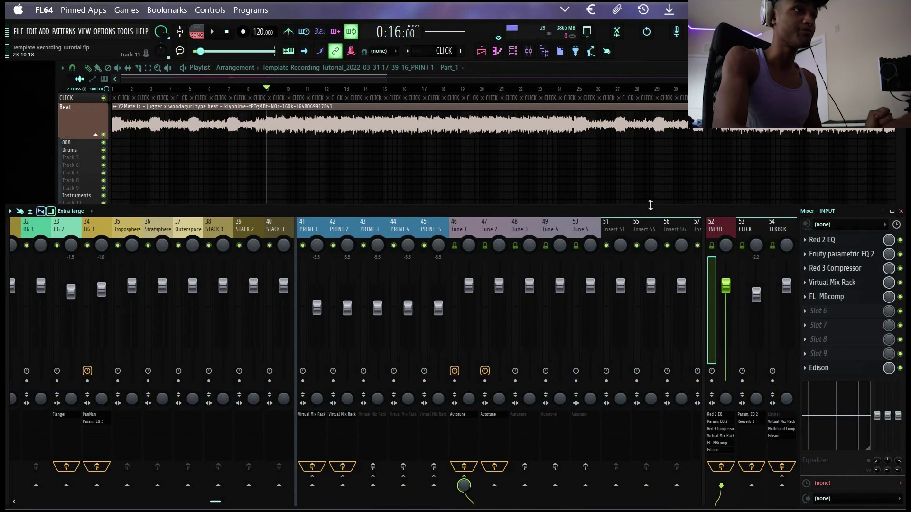
Try routing the INPUT channel to the other Tune tracks in turn, and switch on the effect slots of Tune 4.
scroll(616, 224, up, 8)
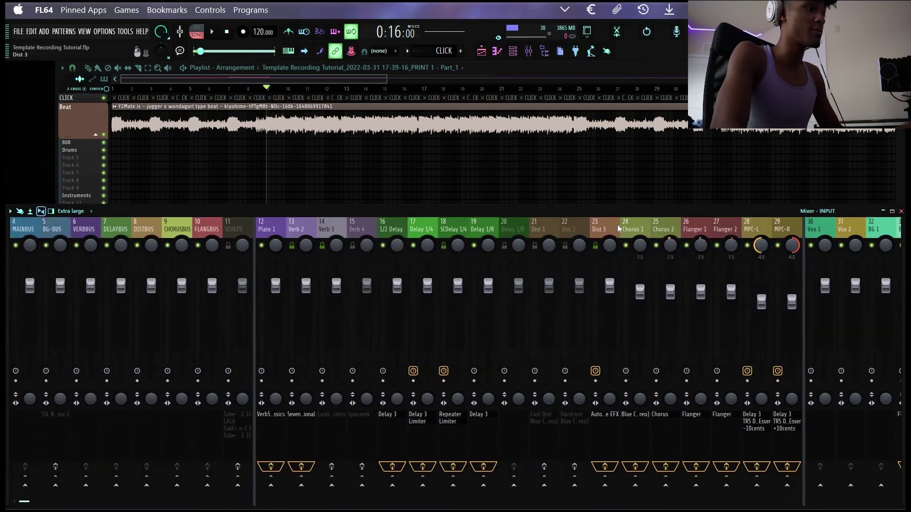
scroll(616, 224, down, 8)
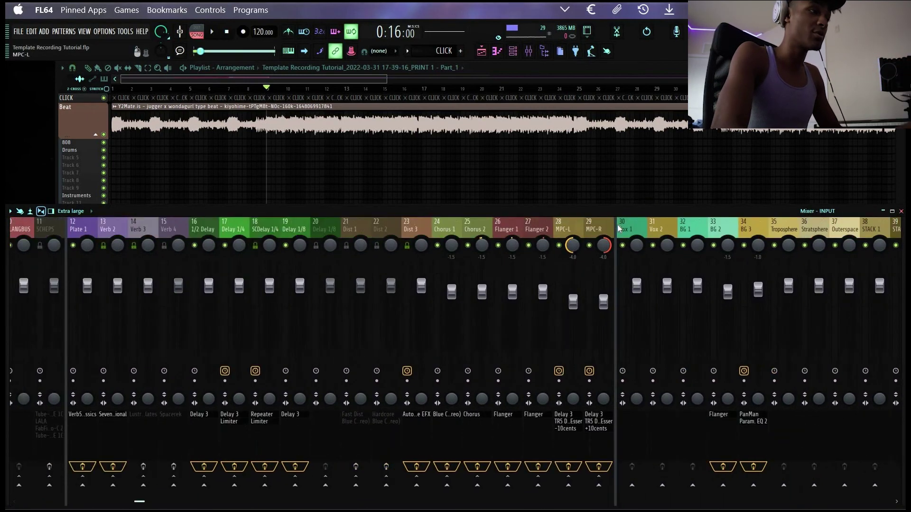
scroll(875, 224, right, 3)
scroll(847, 228, down, 3)
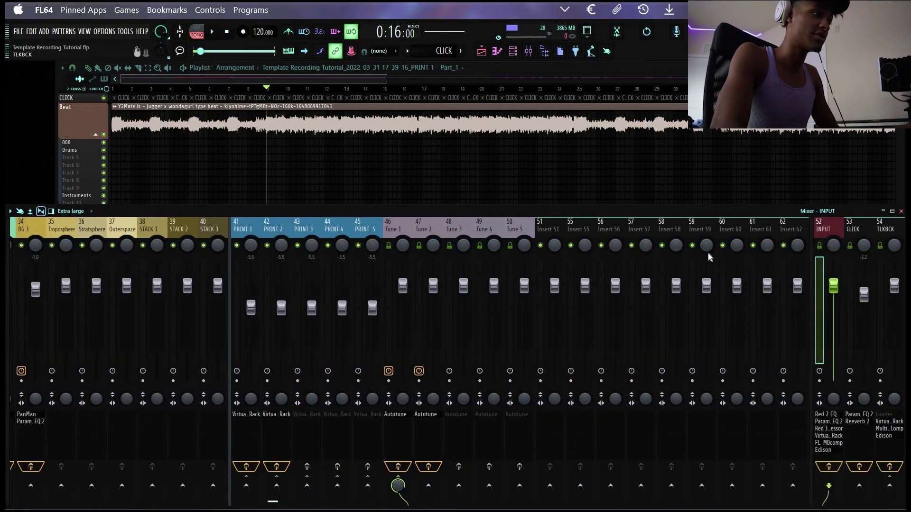
shift+click(429, 486)
shift+click(459, 486)
shift+click(489, 486)
shift+click(520, 486)
shift+click(489, 486)
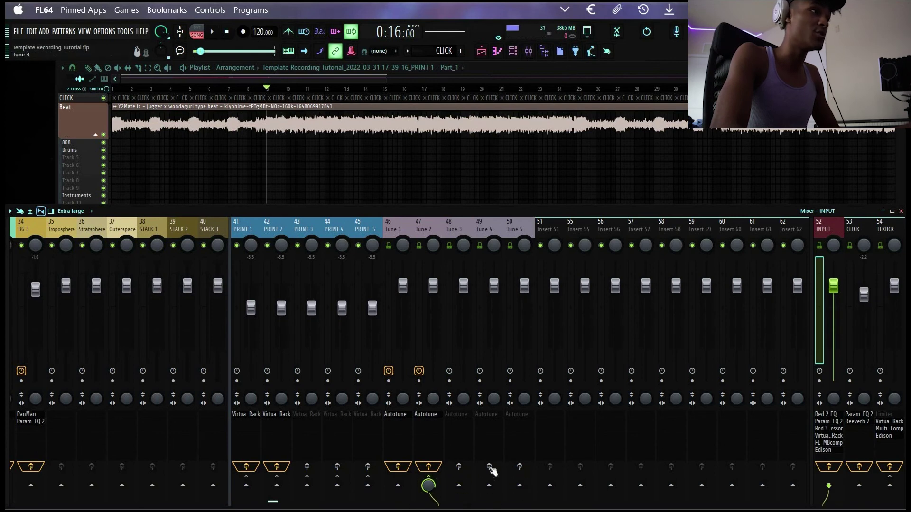
click(489, 470)
click(489, 466)
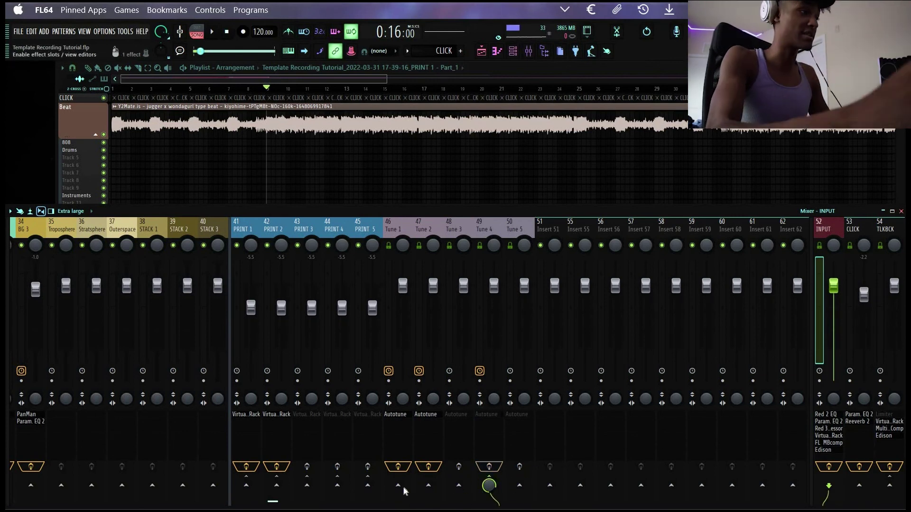
Trace the routing from Tune 1 to PRINT 1, check PRINT 1's Virtual Mix Rack, and return to the vocal channels.
scroll(611, 431, up, 3)
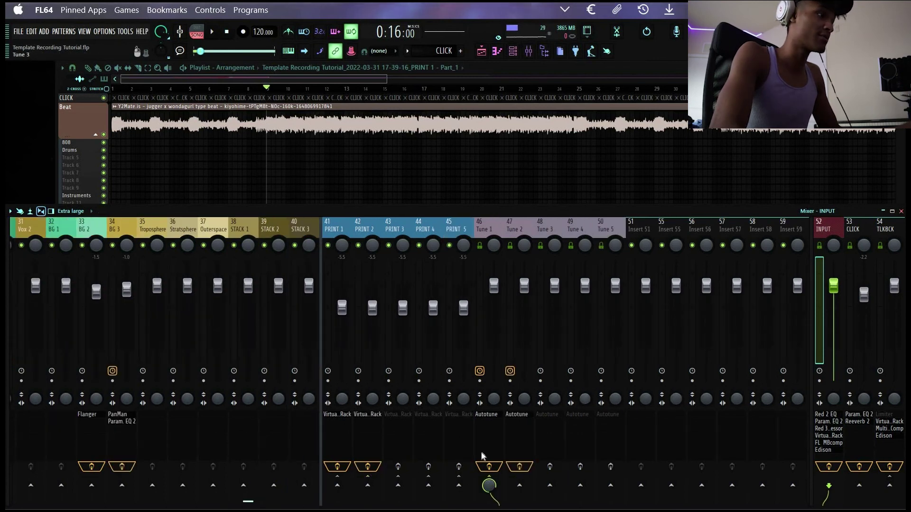
click(545, 228)
click(497, 227)
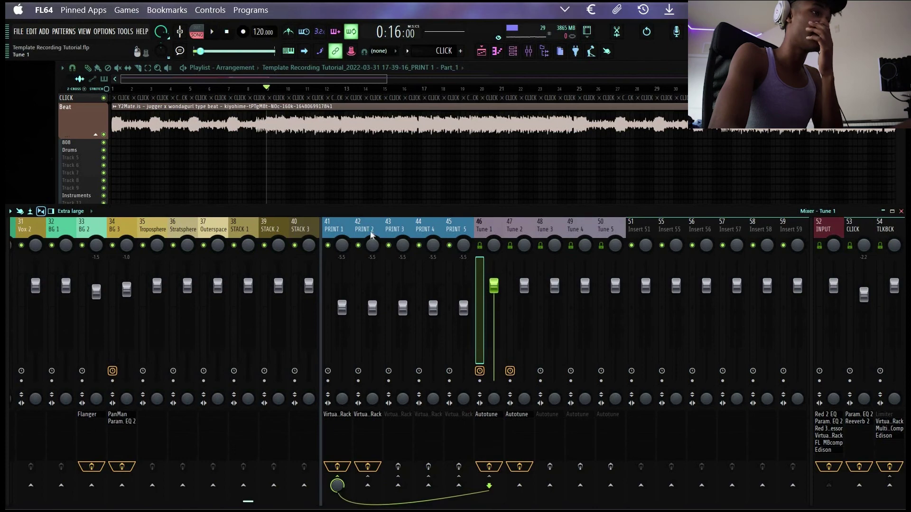
click(339, 418)
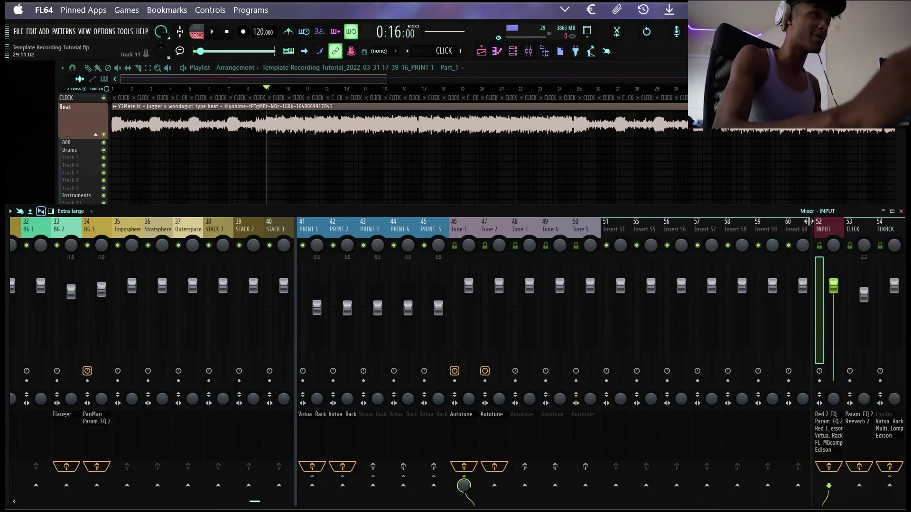
key(shift+Return)
scroll(618, 228, up, 6)
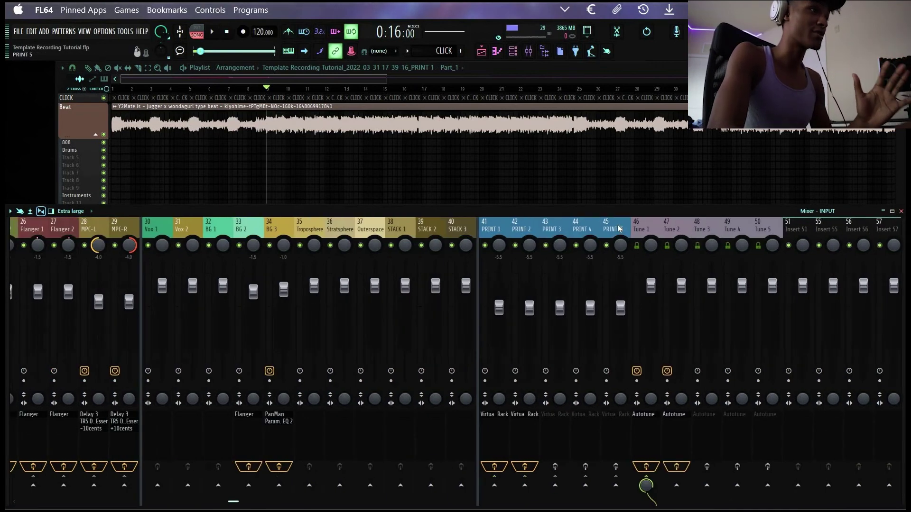
Review PRINT 1's Virtual Mix Rack, close it, and look over the PRINT and Tune tracks.
scroll(618, 227, down, 6)
scroll(618, 229, up, 7)
scroll(618, 229, down, 7)
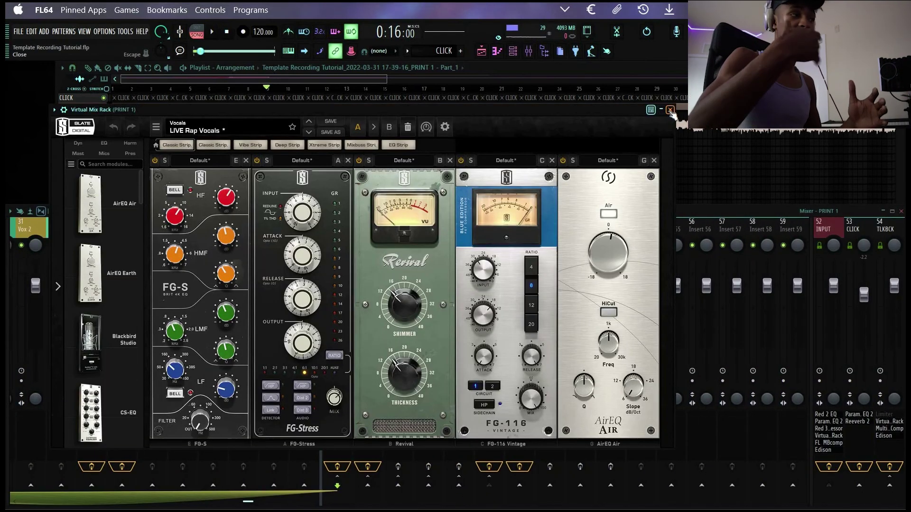
key(Escape)
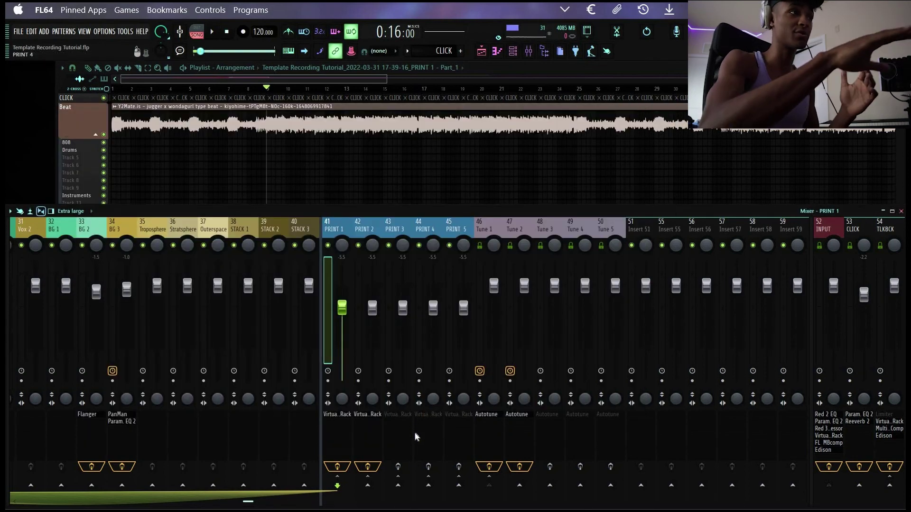
scroll(797, 234, down, 3)
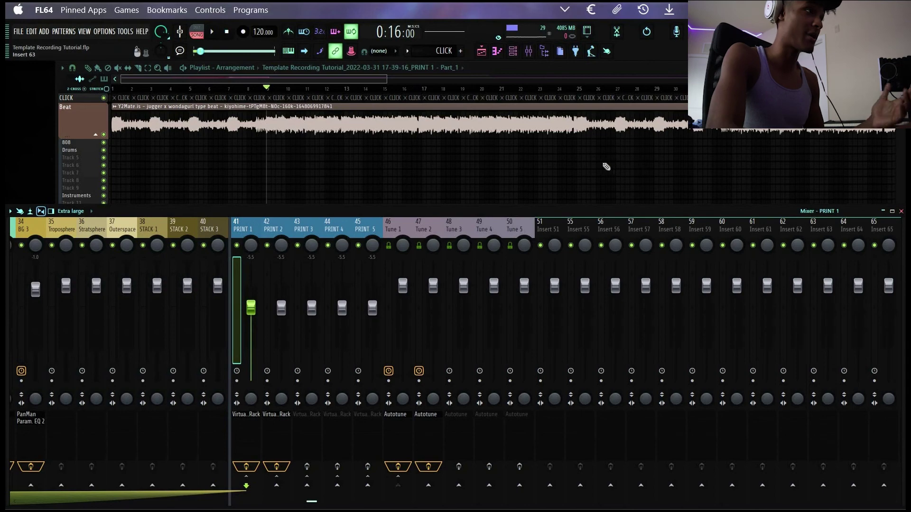
Play the vocal through Tune 1 and PRINT 1 with their effects bypassed, and check Tune 1's Autotune settings.
key(F5)
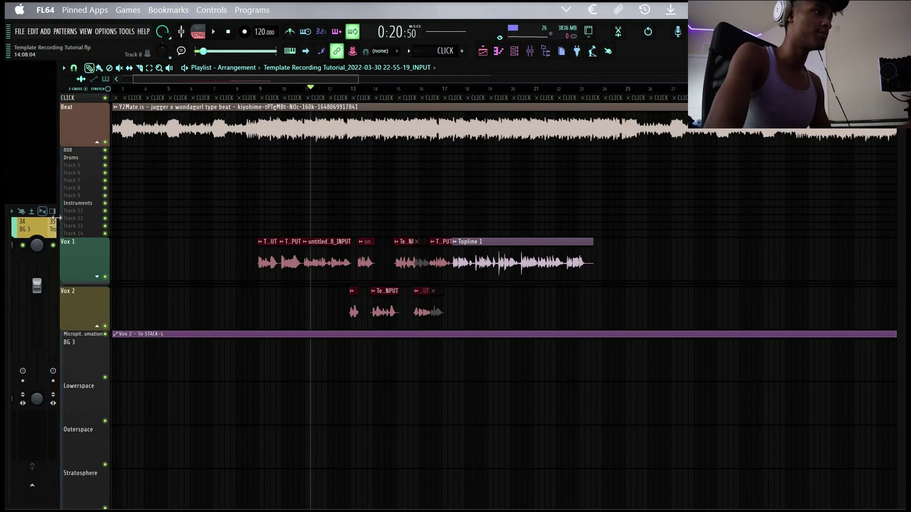
key(space)
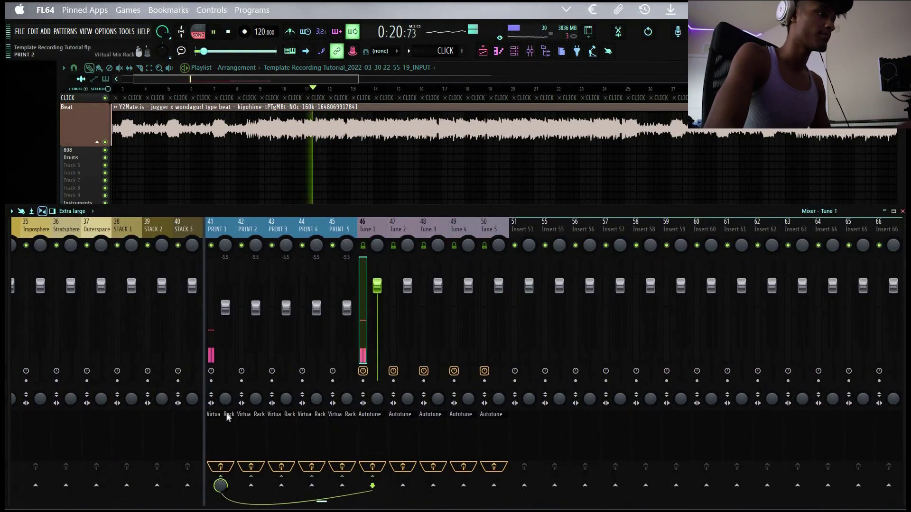
click(227, 417)
click(369, 415)
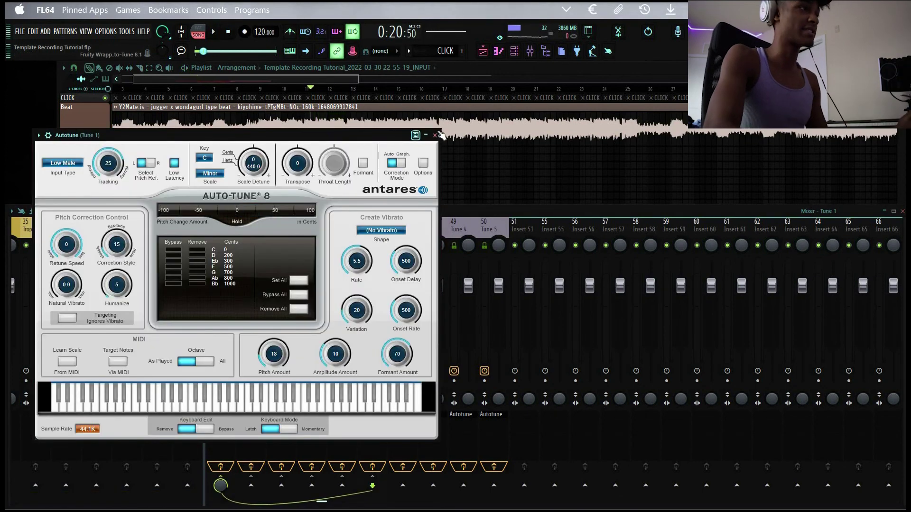
key(Escape)
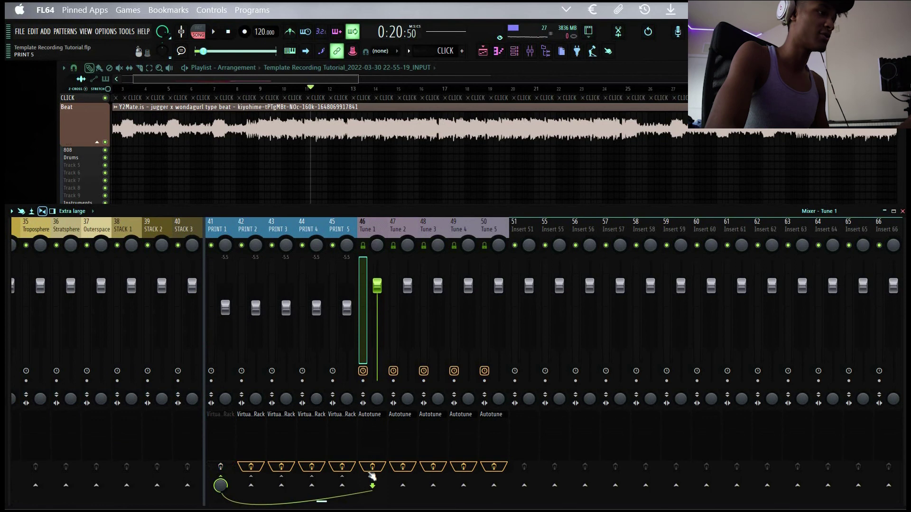
key(space)
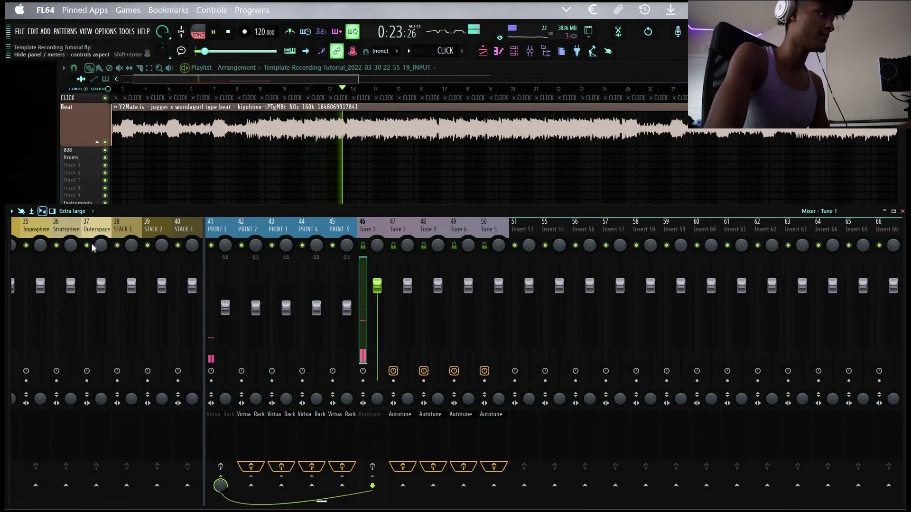
Mute and unmute the BEAT BUS during playback to compare the unprocessed vocal with and without the beat.
click(8, 231)
click(104, 246)
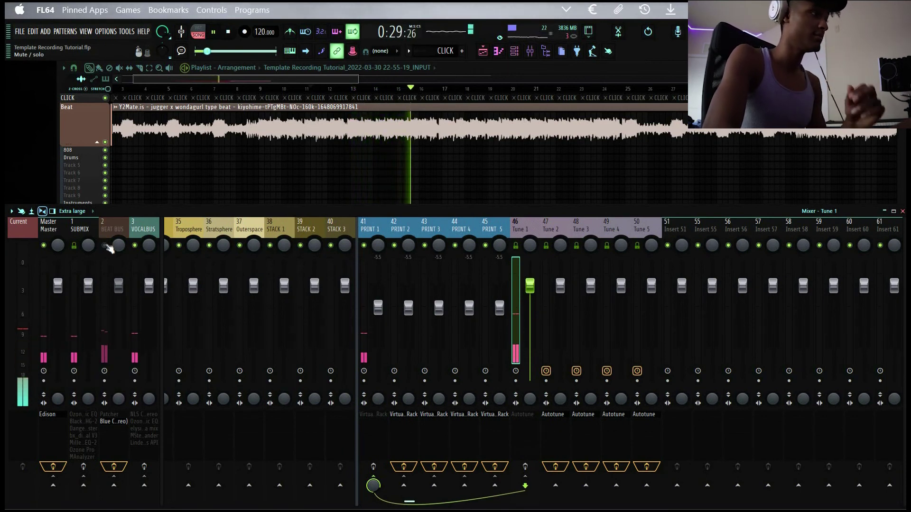
click(104, 246)
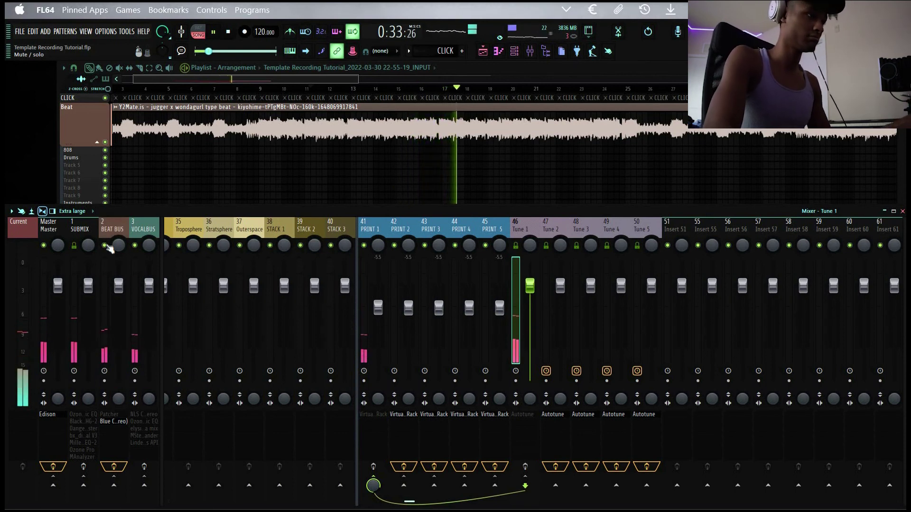
click(106, 246)
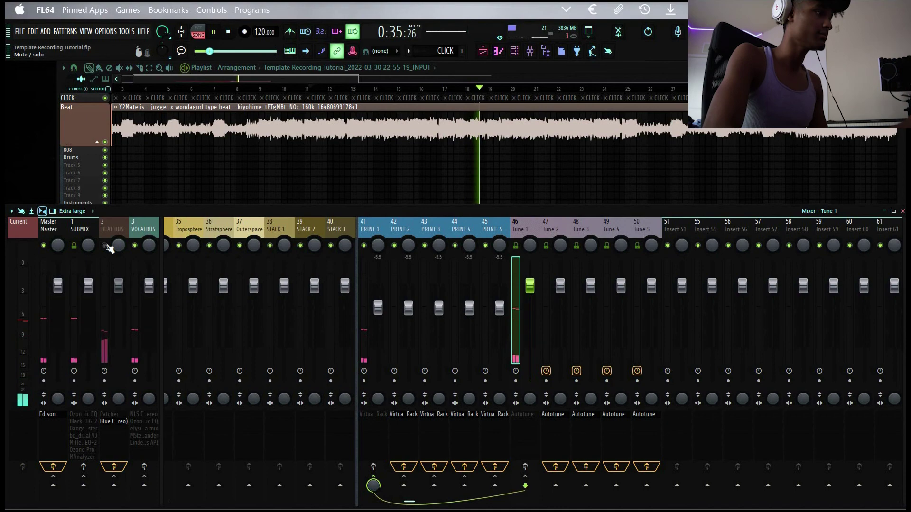
Play the vocal with the Tune 1 and PRINT 1 effects switched on, and view PRINT 1's Virtual Mix Rack.
key(F9)
click(434, 89)
key(space)
key(F9)
drag(564, 85, 565, 111)
key(space)
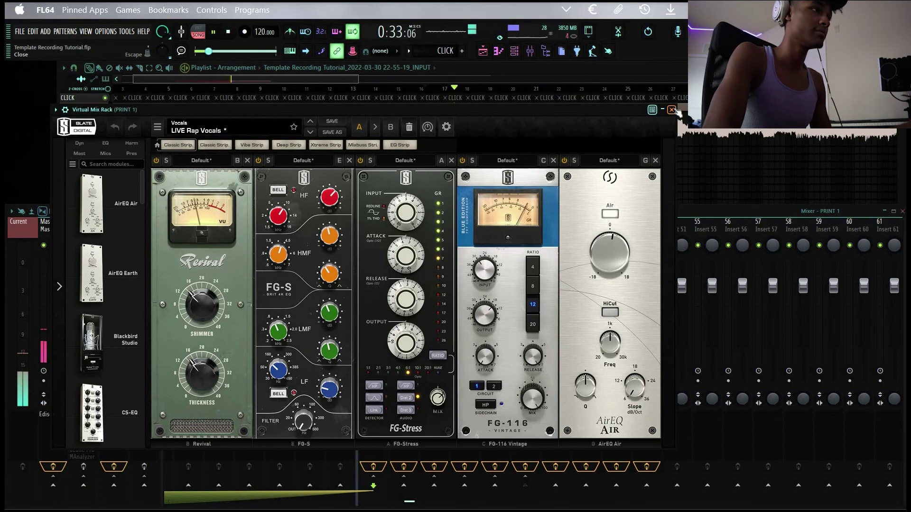
key(Escape)
key(space)
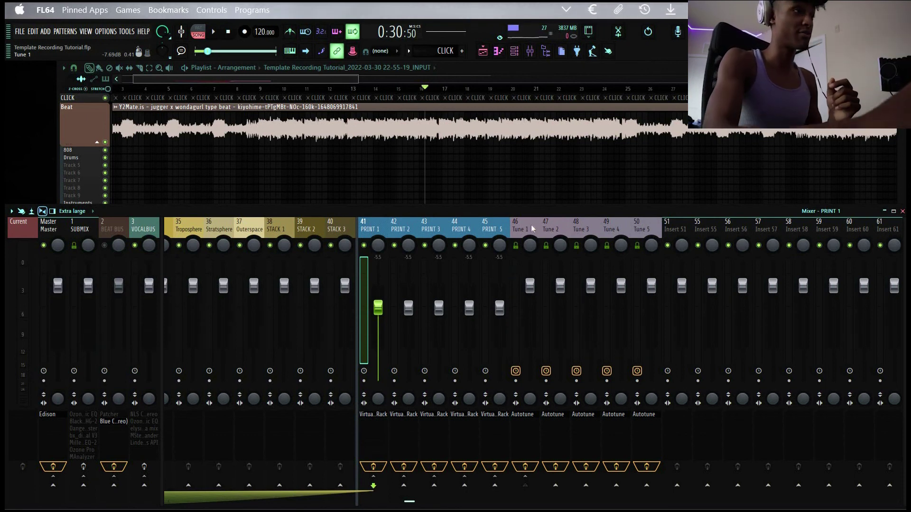
Play the vocals through the PRINT chains from about bar 10 and expand the Vox 1 track group in the playlist.
click(365, 221)
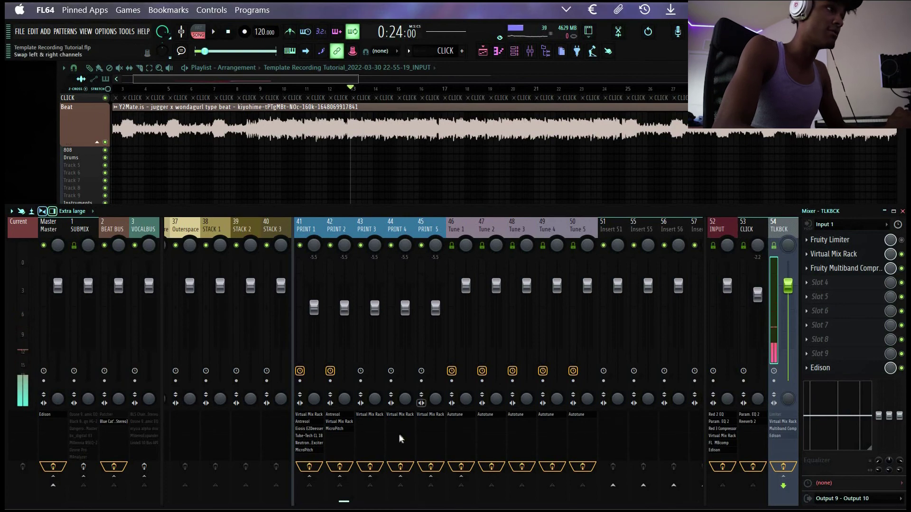
scroll(428, 278, up, 3)
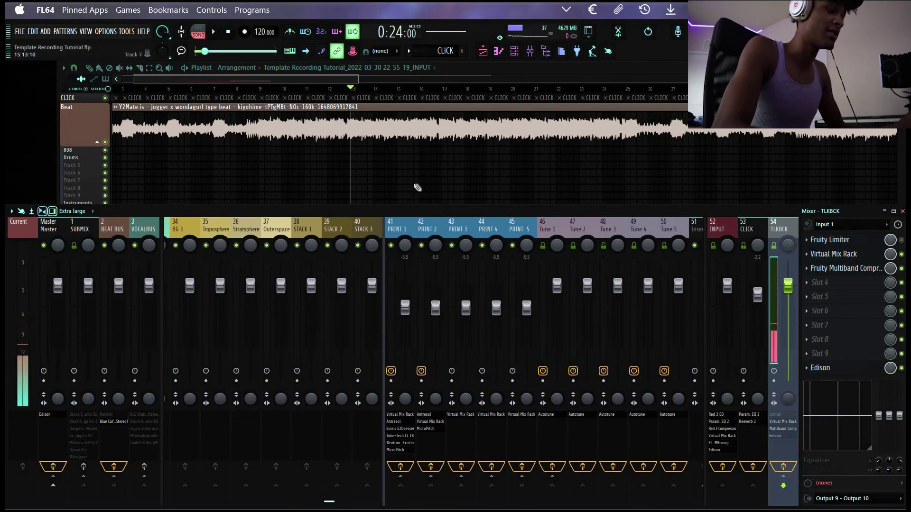
click(417, 188)
click(306, 89)
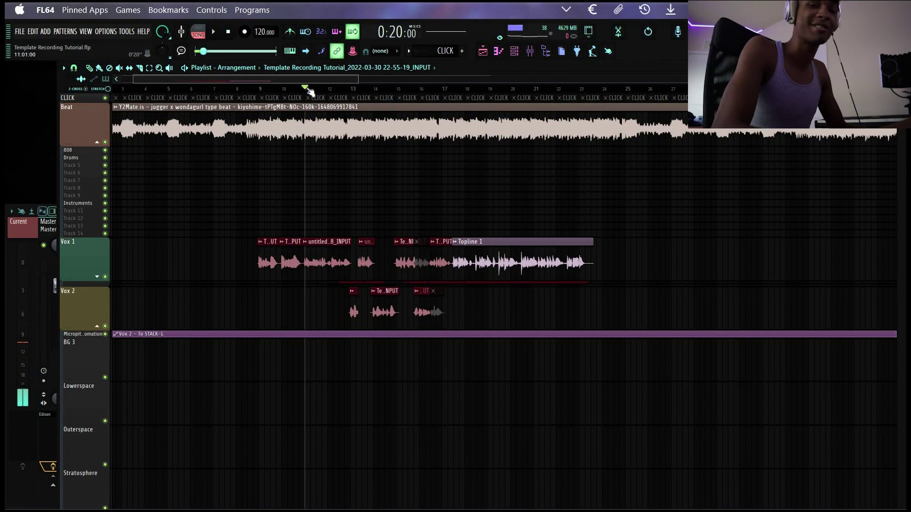
key(space)
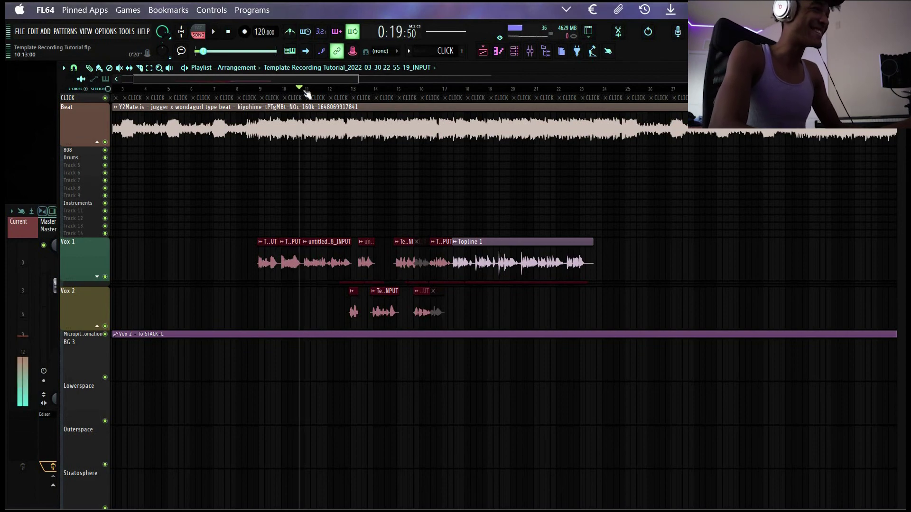
click(36, 488)
click(382, 196)
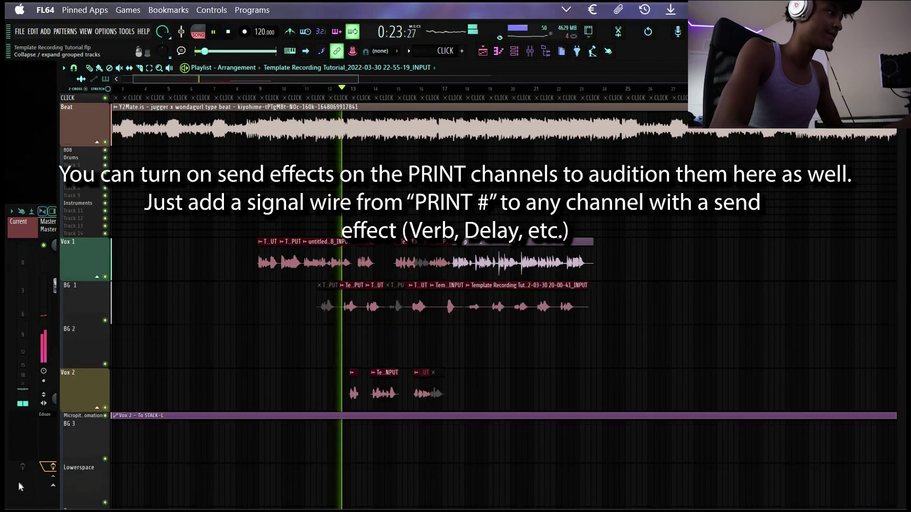
Toggle PRINT 1's effect slots during playback to compare the processed and unprocessed vocal, and stop playback.
key(F5)
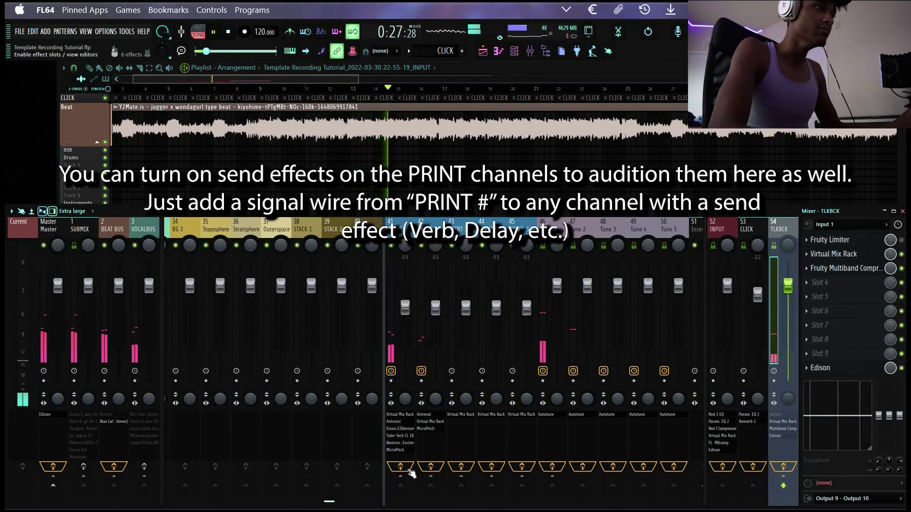
click(400, 468)
click(400, 480)
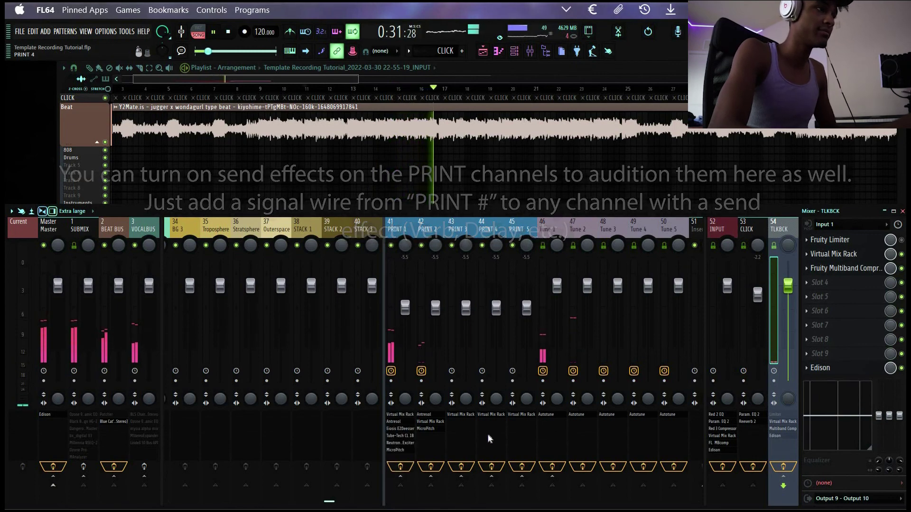
key(space)
Compare the effect chains and routing of PRINT 1 and PRINT 2 in the mixer.
click(403, 227)
click(421, 225)
click(402, 225)
click(422, 225)
click(403, 225)
key(Right)
key(Left)
key(Right)
key(Right)
key(Right)
click(409, 222)
click(426, 223)
click(411, 224)
click(425, 225)
key(Left)
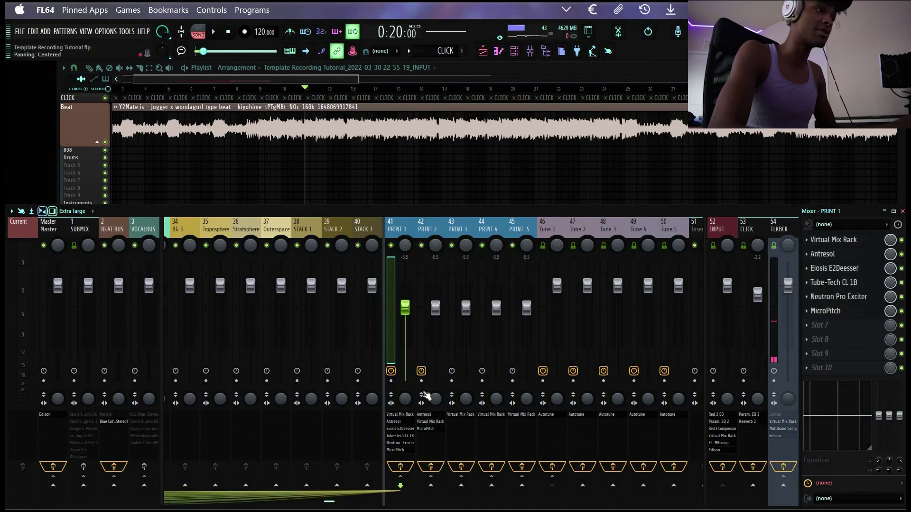
Arm PRINT 1 and PRINT 2 for disk recording and record both vocals from 0:15.
click(421, 381)
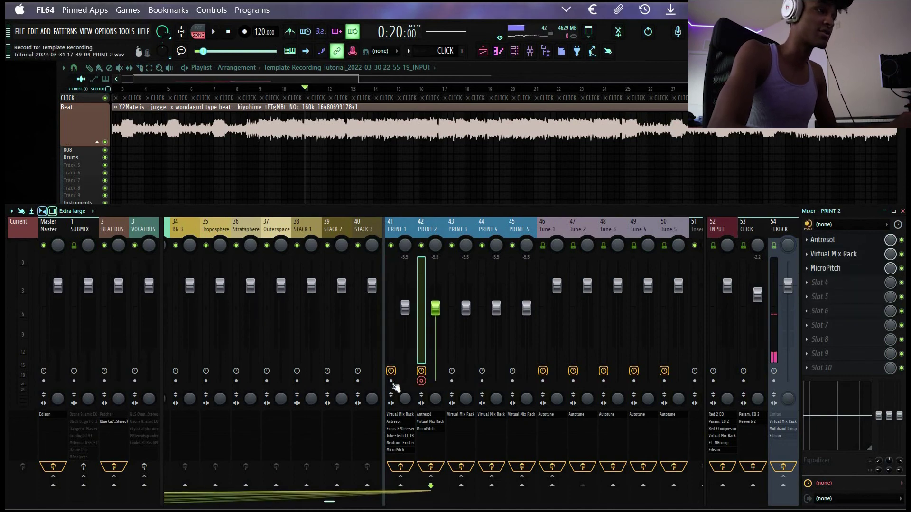
click(391, 381)
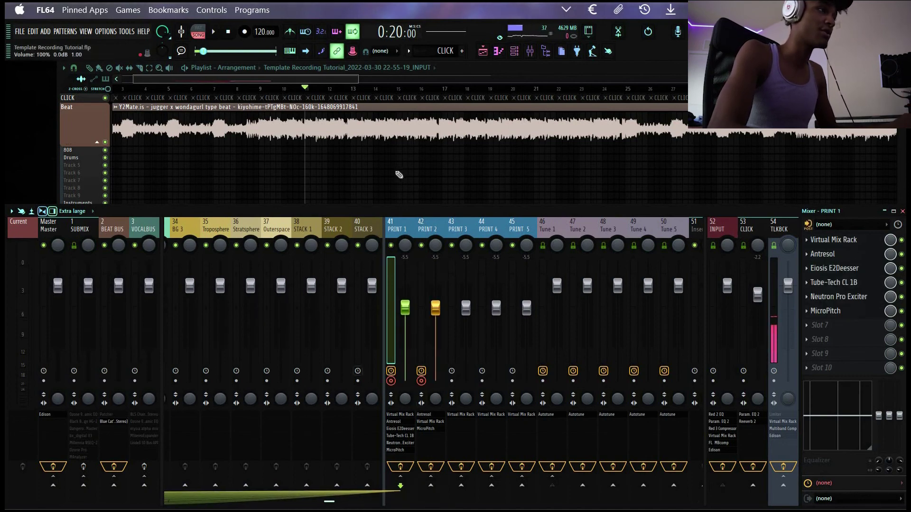
key(F5)
click(259, 89)
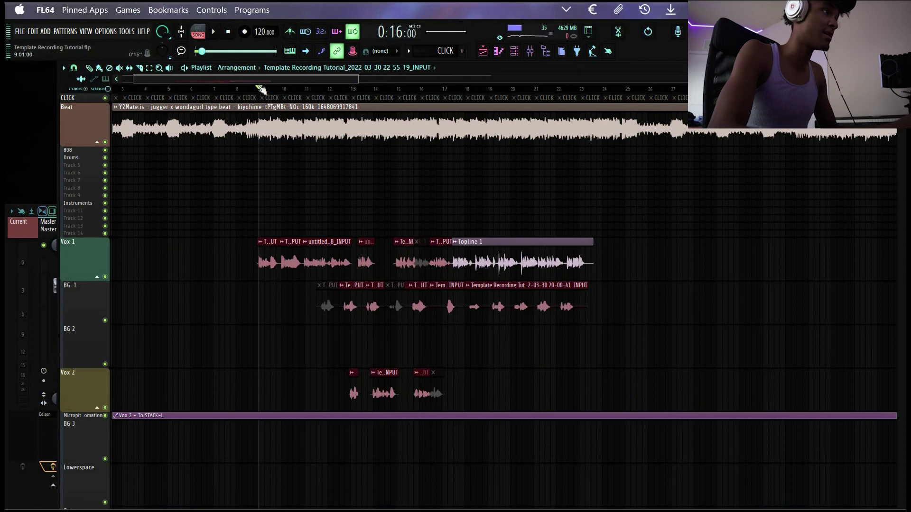
key(space)
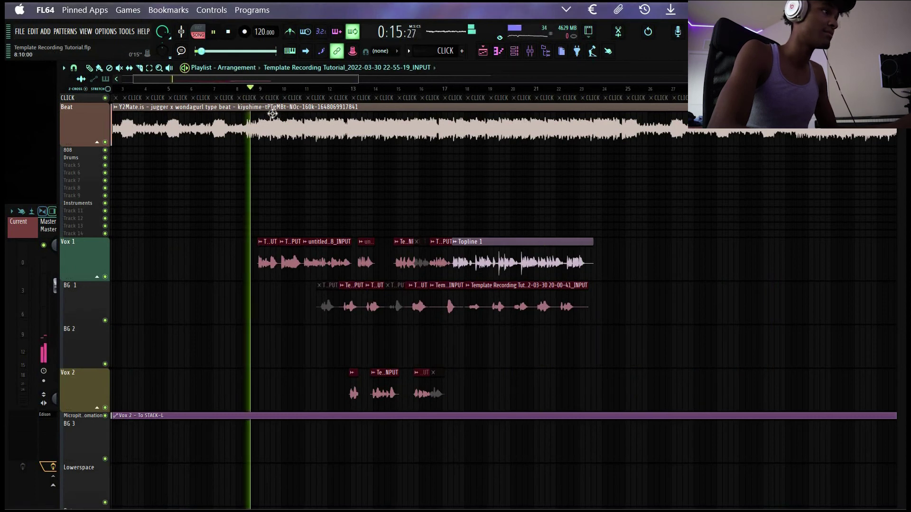
key(space)
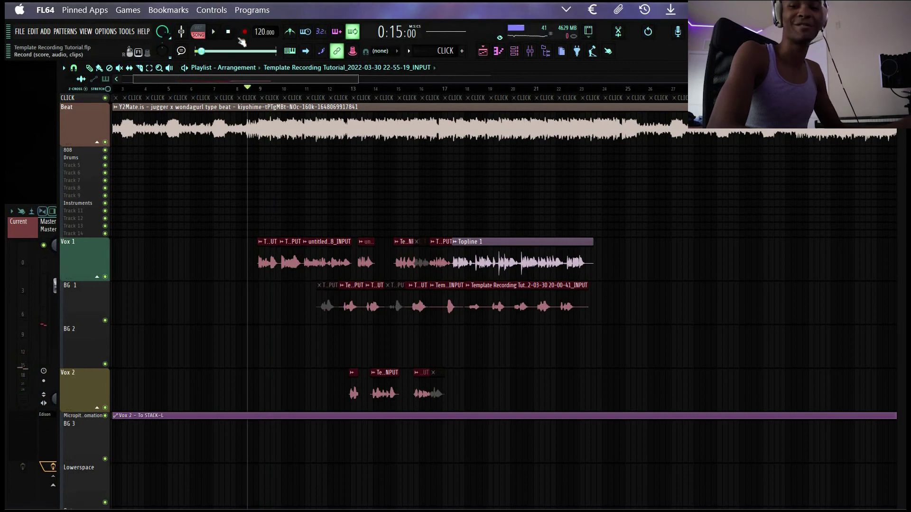
key(space)
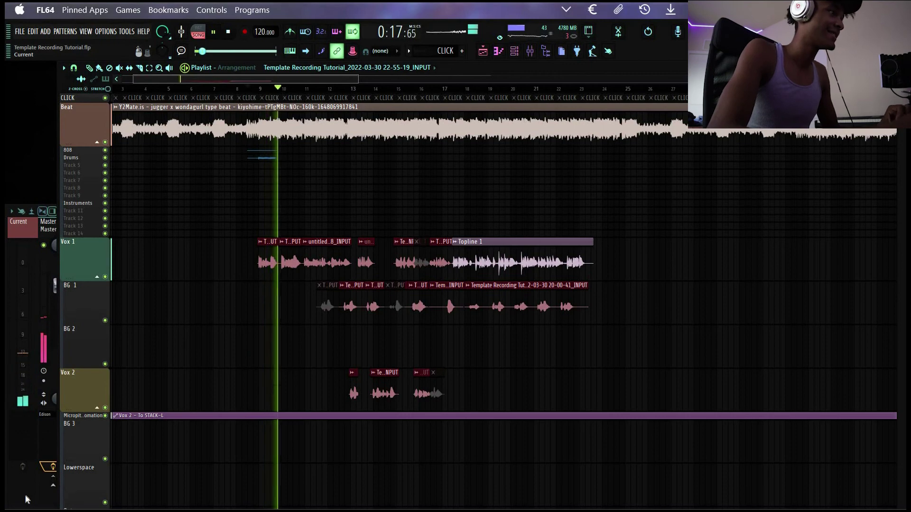
key(F9)
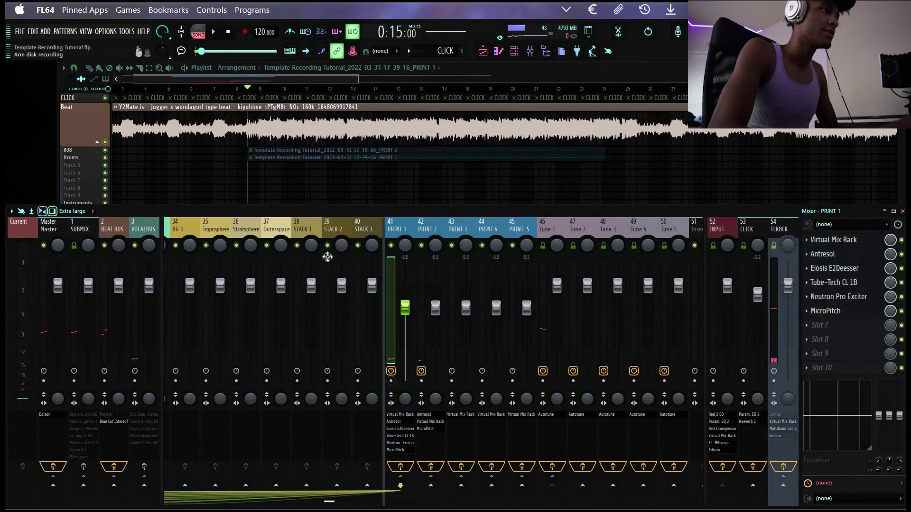
Mute the original clips on the Vox and BG tracks and unmute the recorded PRINT 1 and PRINT 2 clips.
key(F5)
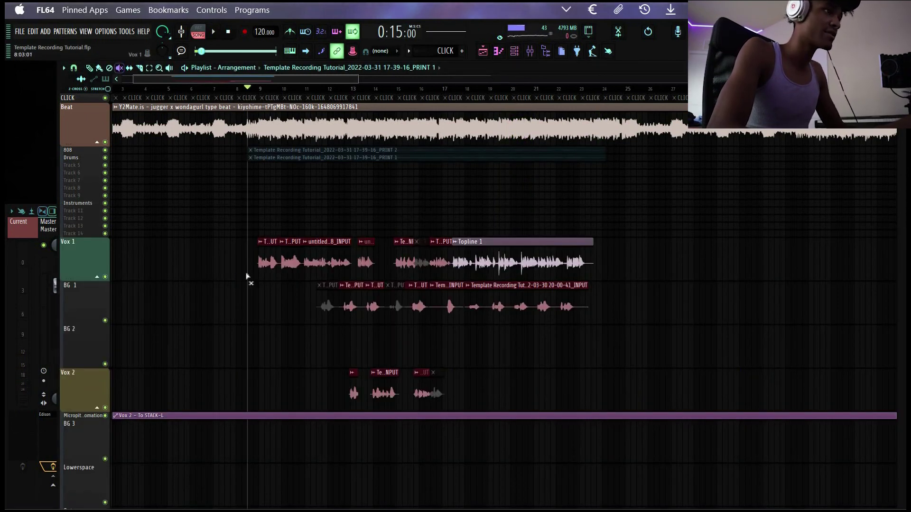
right_click(87, 238)
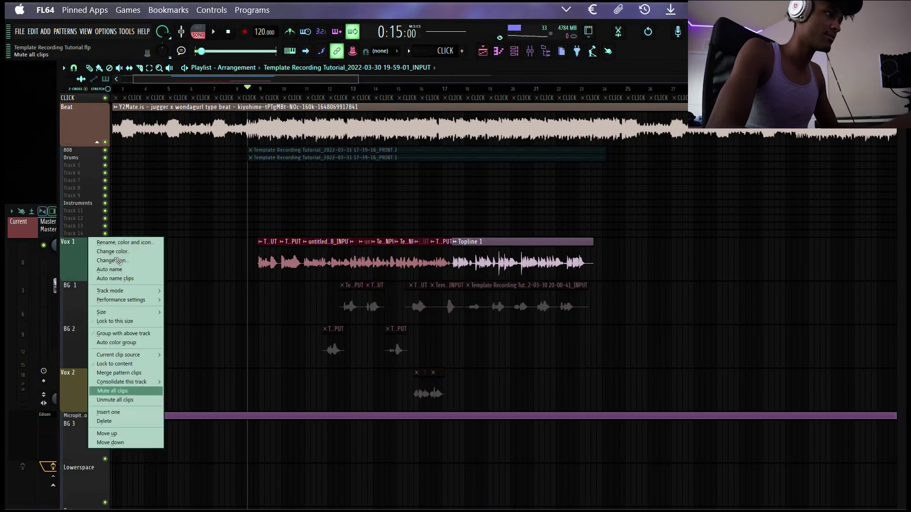
click(118, 391)
click(97, 276)
key(space)
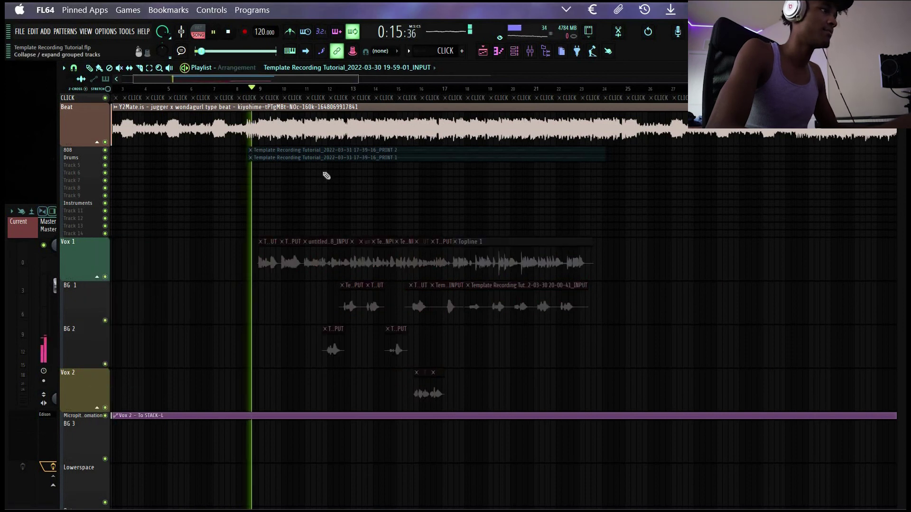
click(334, 158)
click(332, 150)
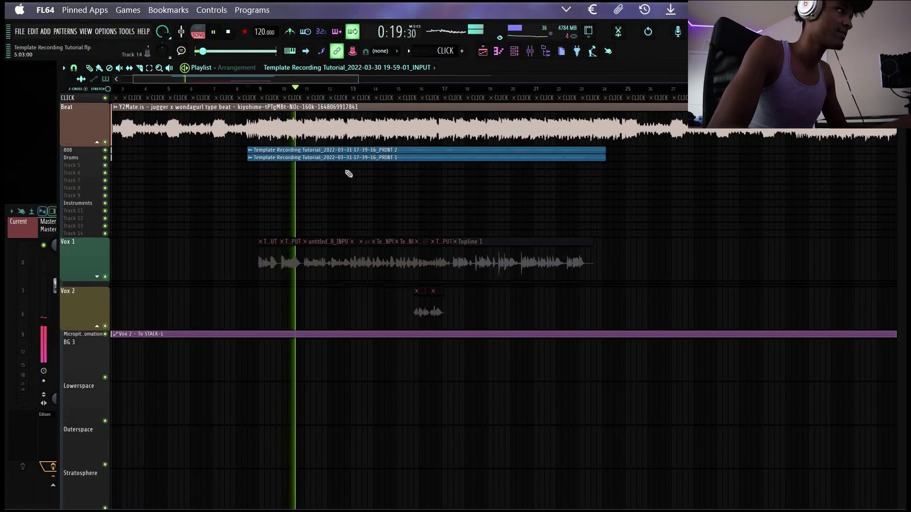
Place the PRINT 1 clip on Vox 2 and the PRINT 2 clip on BG 3, and route the PRINT 2 clip to mixer track 34.
drag(298, 148, 417, 191)
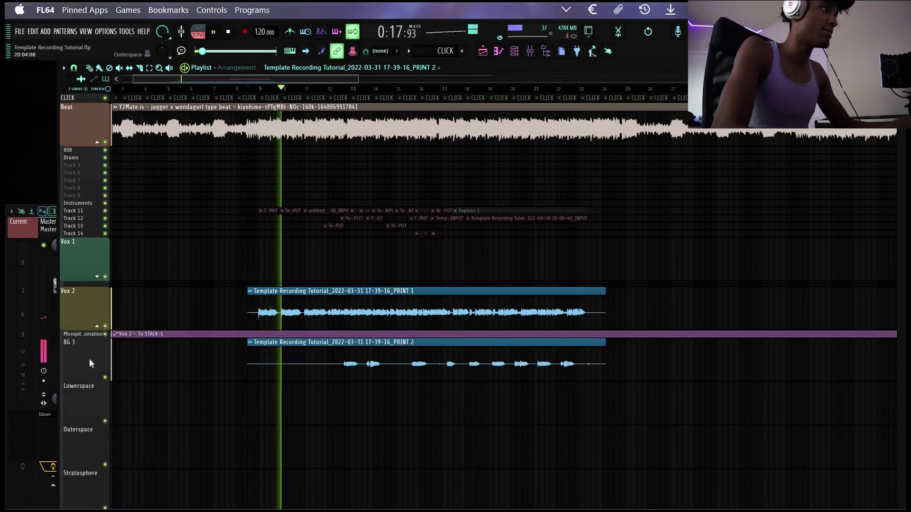
key(space)
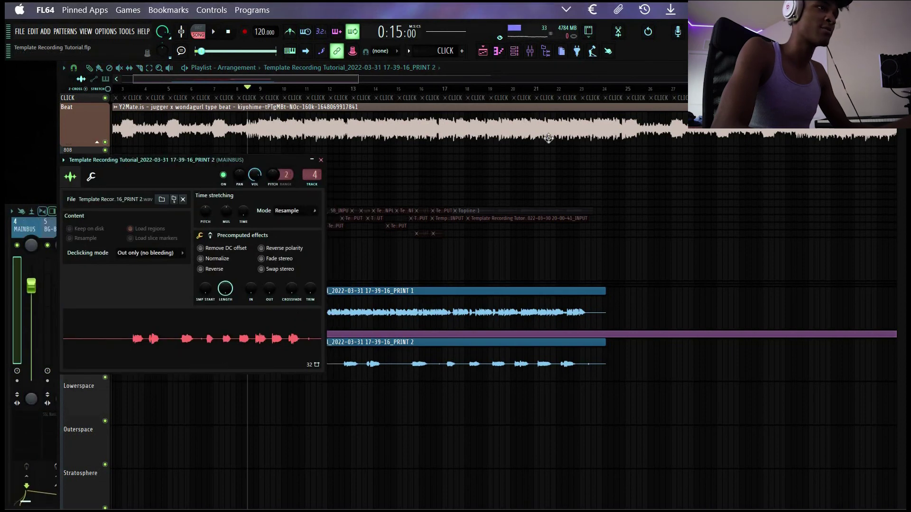
drag(313, 174, 313, 173)
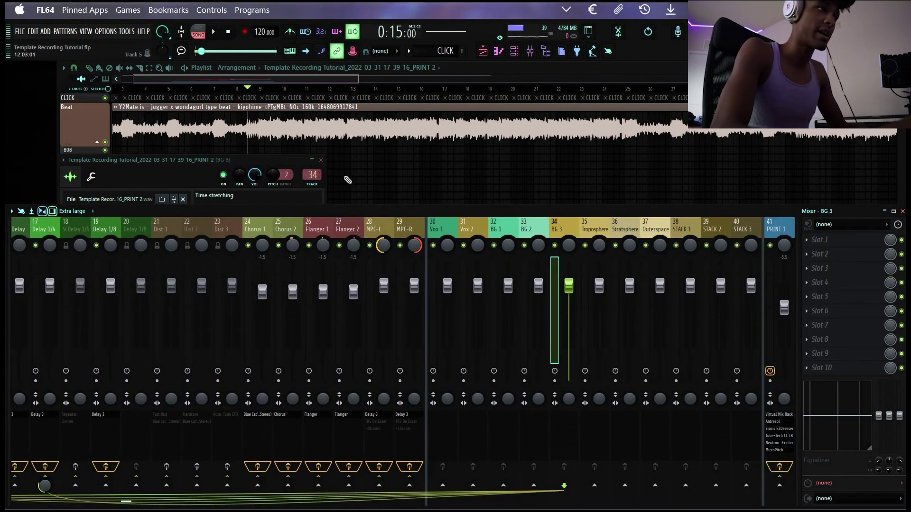
Close the PRINT 2 clip's settings and play back the printed vocals on Vox 2 and BG 3 from 0:15.
key(Escape)
right_click(315, 185)
key(space)
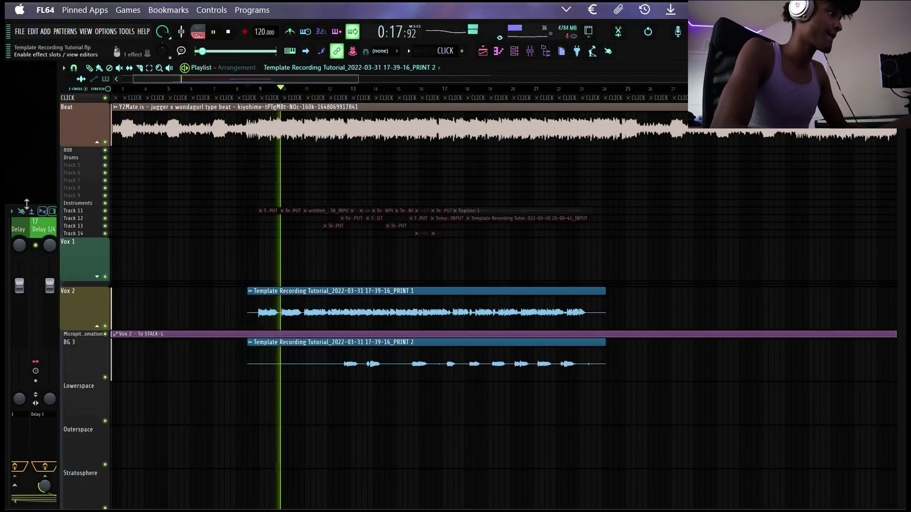
key(F9)
key(space)
Mute BG 3 and adjust Vox 2's reverb sends to Plate 1 and Verb 2 during playback, with Verb 2 at 4%.
click(476, 230)
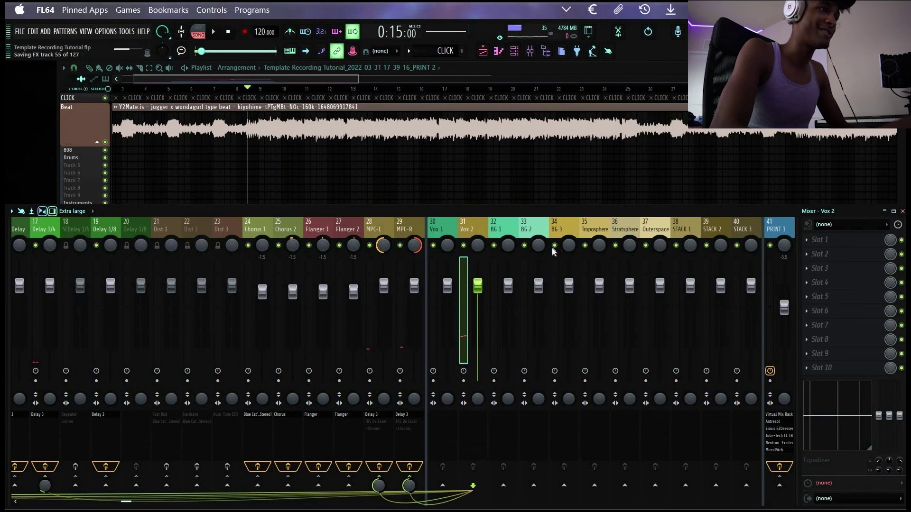
scroll(474, 226, up, 5)
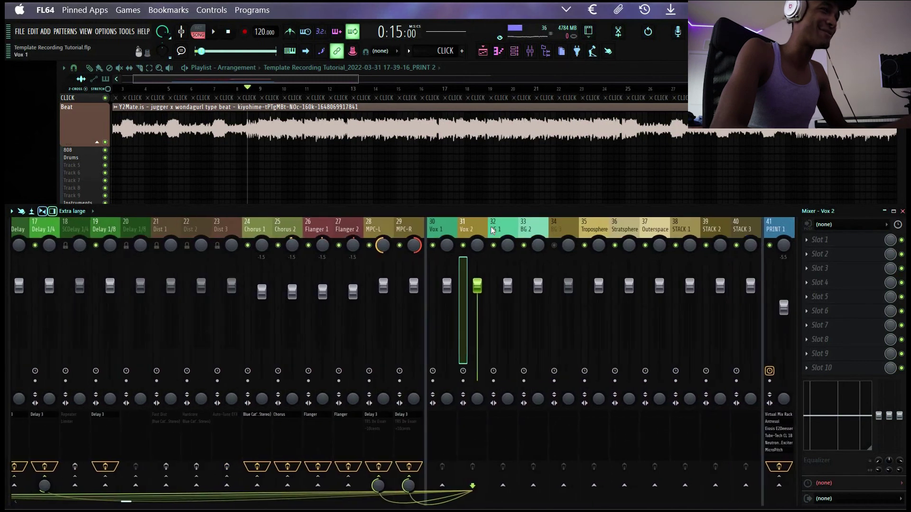
scroll(491, 229, down, 5)
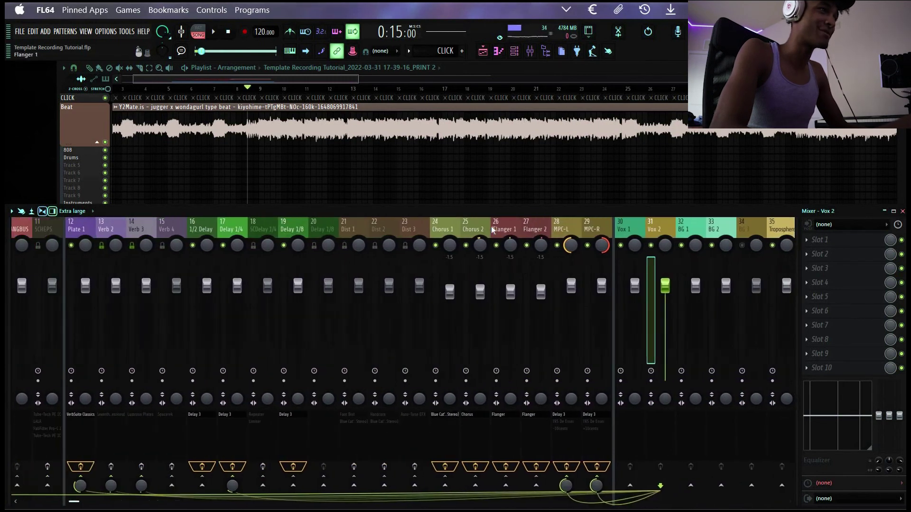
scroll(490, 231, up, 5)
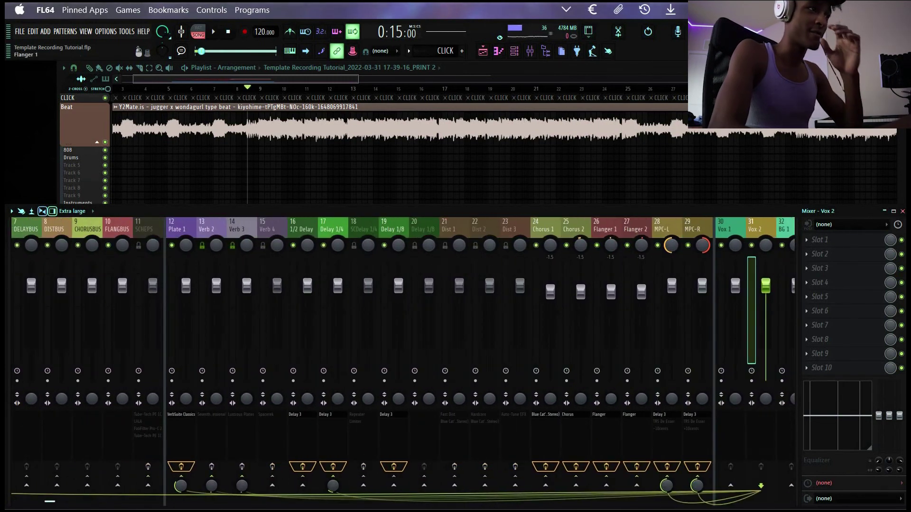
key(space)
drag(182, 486, 181, 444)
scroll(181, 486, down, 3)
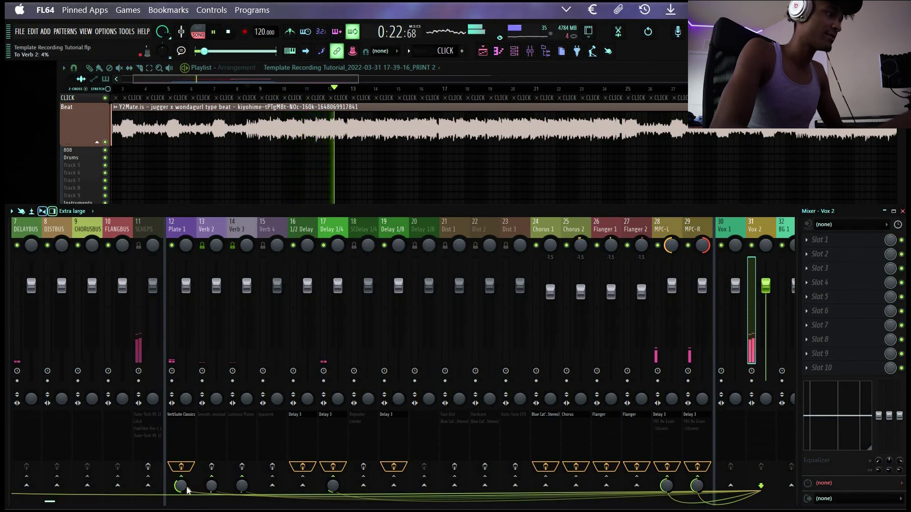
key(space)
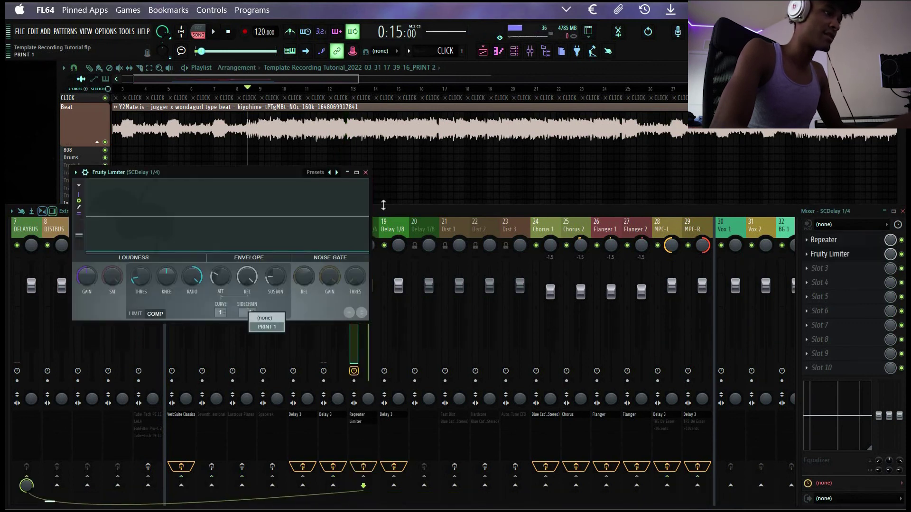
Send Vox 2 to the SCDelay 1/4 track and set that track's Fruity Limiter sidechain input to Vox 2.
click(756, 226)
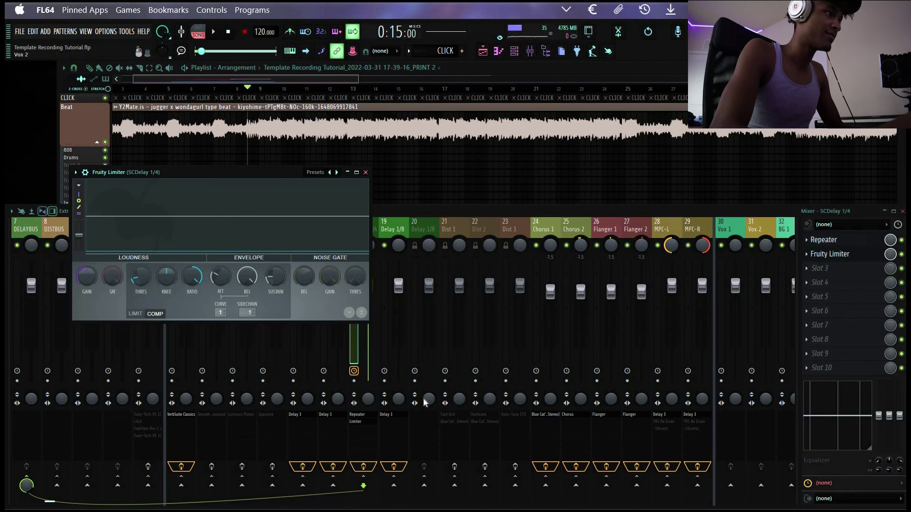
click(756, 226)
click(266, 175)
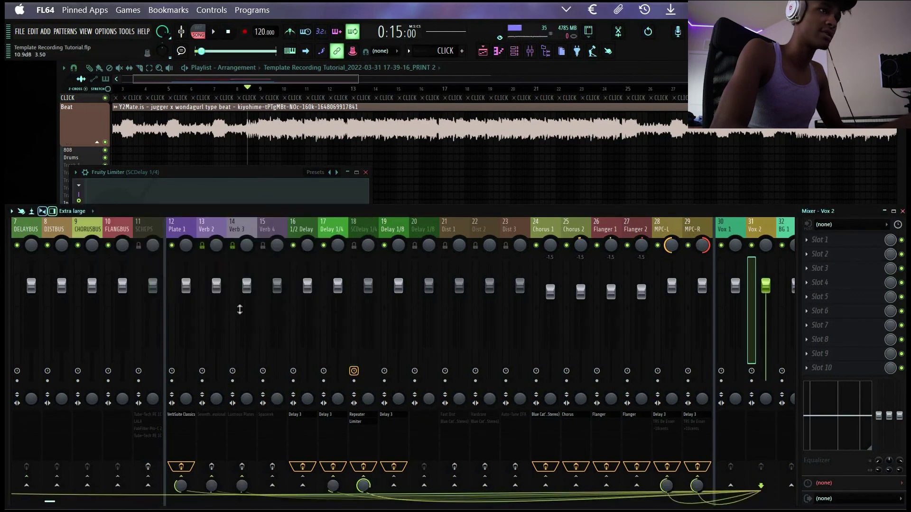
click(249, 313)
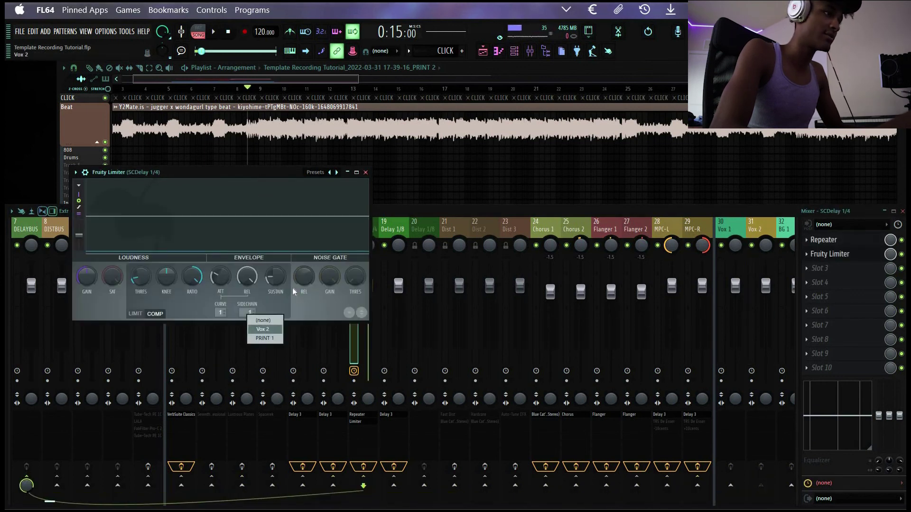
click(370, 179)
right_click(247, 314)
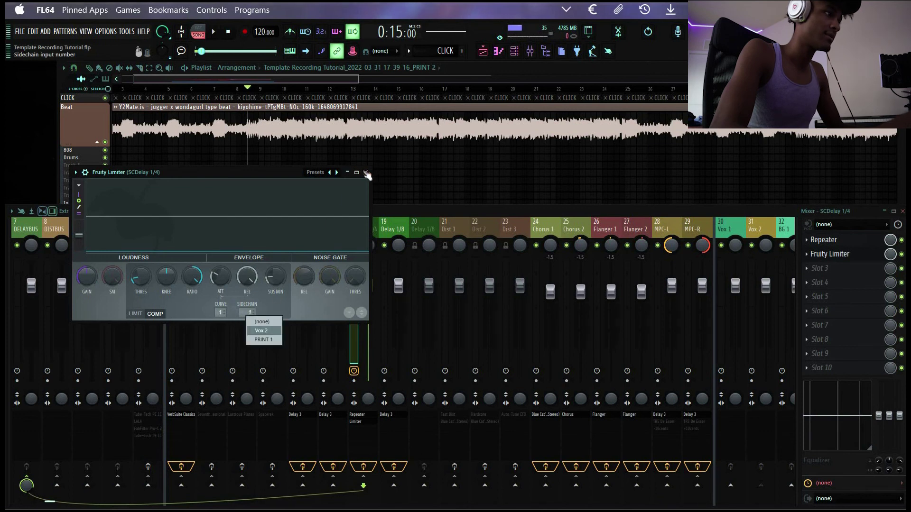
key(Escape)
Play the song and unmute the SCDelay 1/4 track that Vox 2 feeds.
key(space)
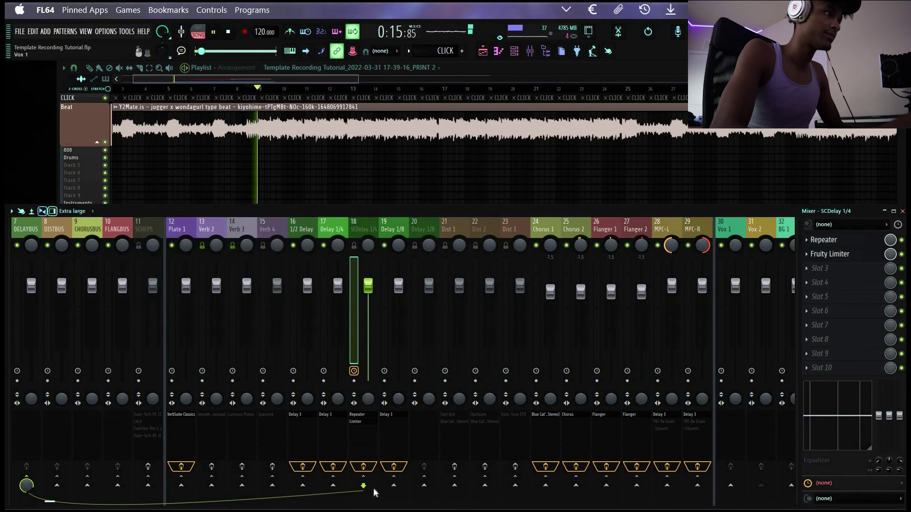
click(754, 229)
click(364, 486)
click(354, 246)
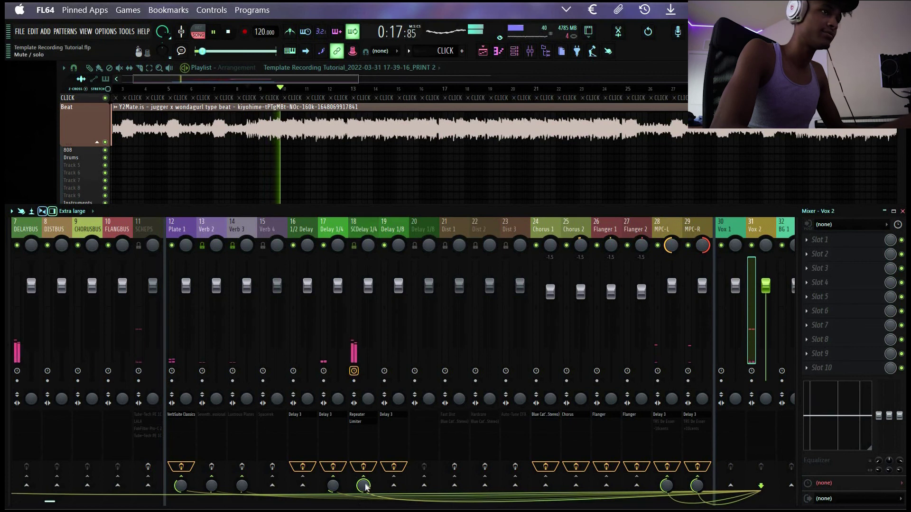
Set Vox 2's send to SCDelay 1/4 to 44% and that track's Fruity Limiter compression ratio to 20:1.
click(360, 426)
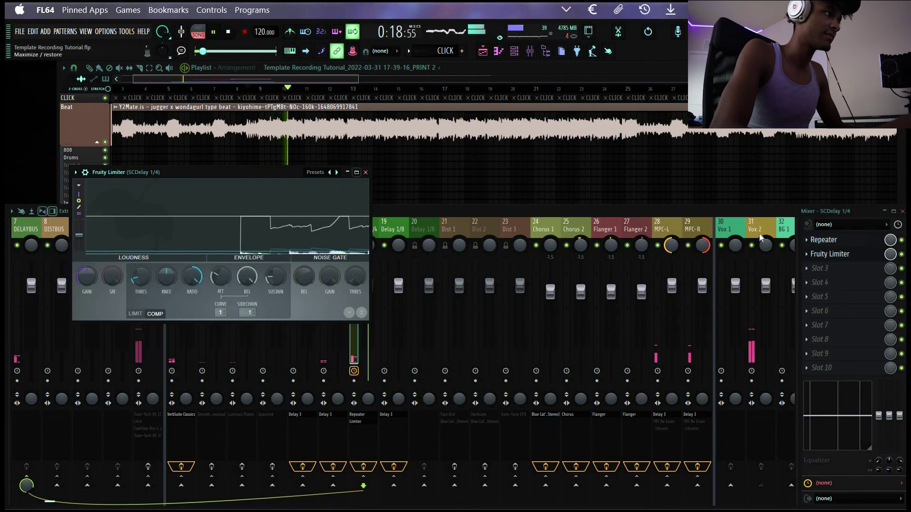
click(366, 172)
click(753, 303)
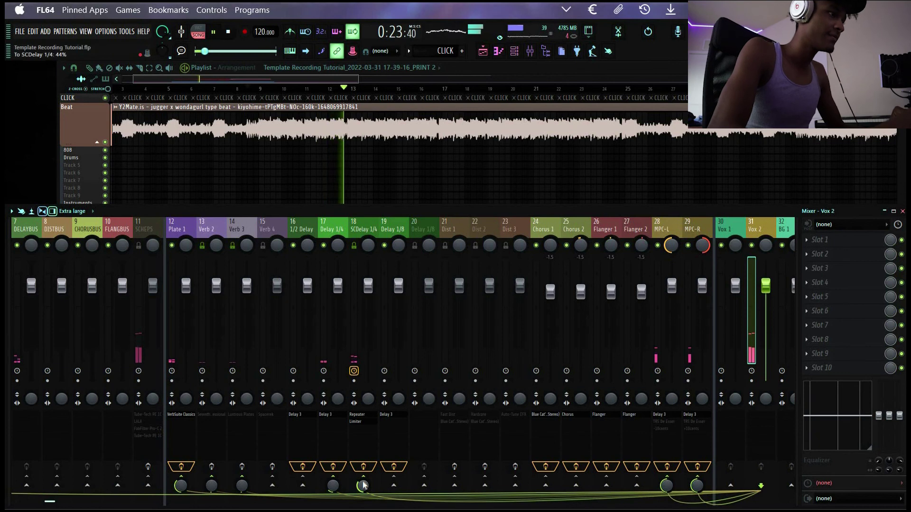
click(356, 421)
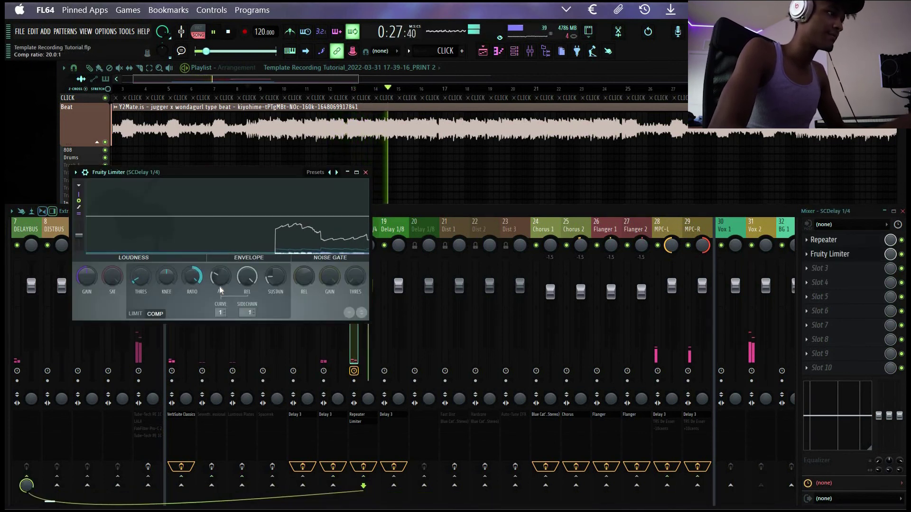
key(space)
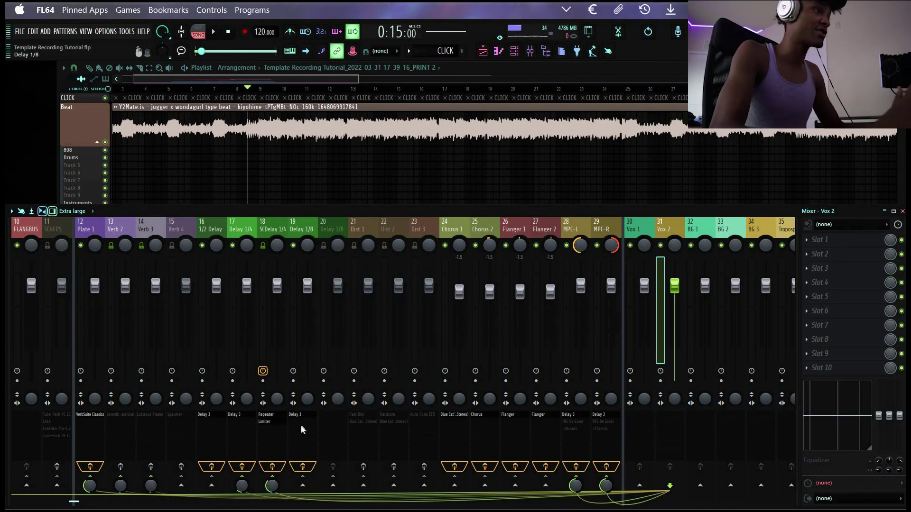
Play the song with BG 3 selected and check its playlist clip and mixer sends.
click(761, 290)
key(space)
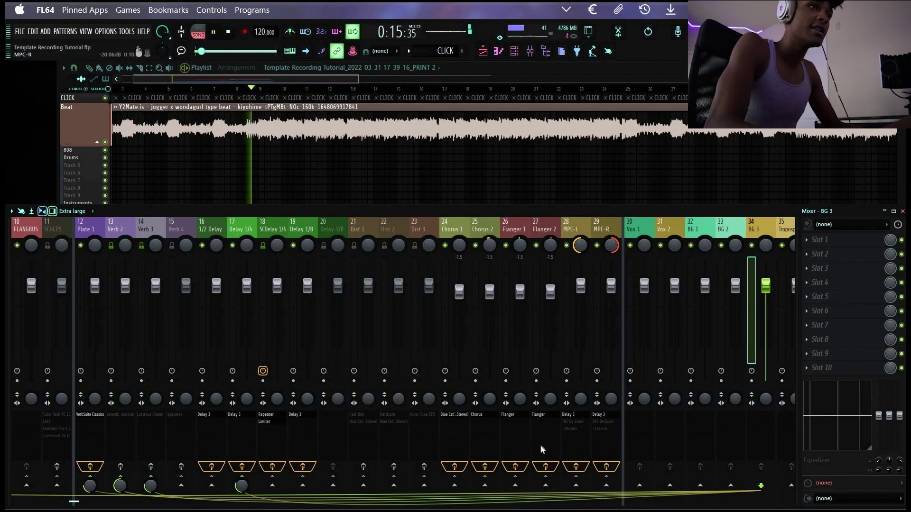
click(323, 68)
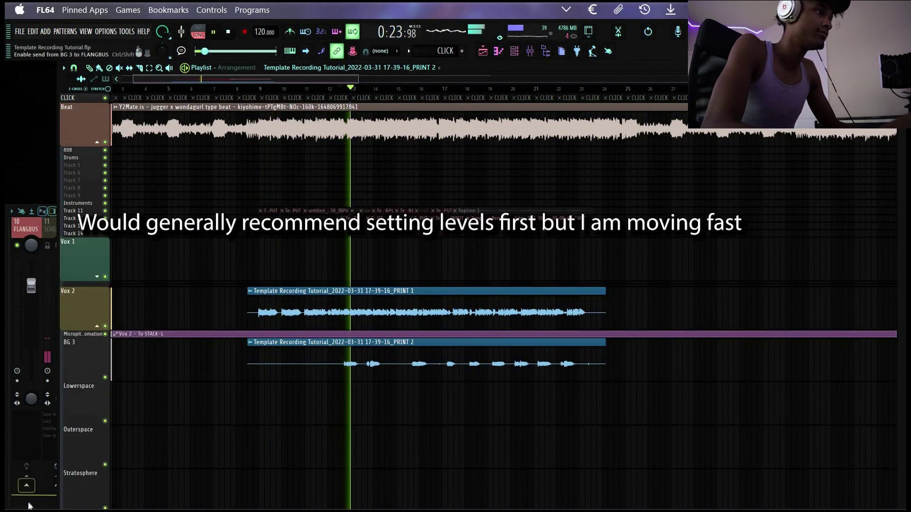
click(29, 506)
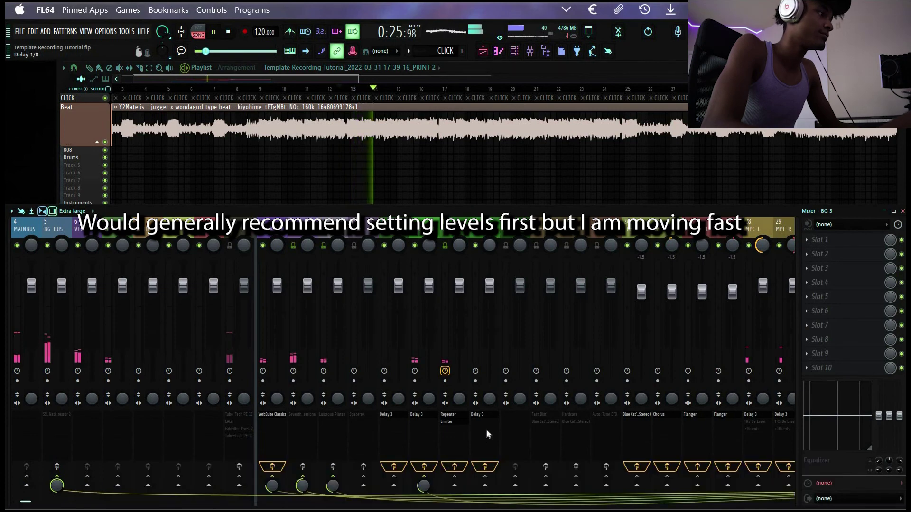
Replace the Cyclic Panner on BG 3 with the SoundToys PanMan plugin.
scroll(487, 433, right, 10)
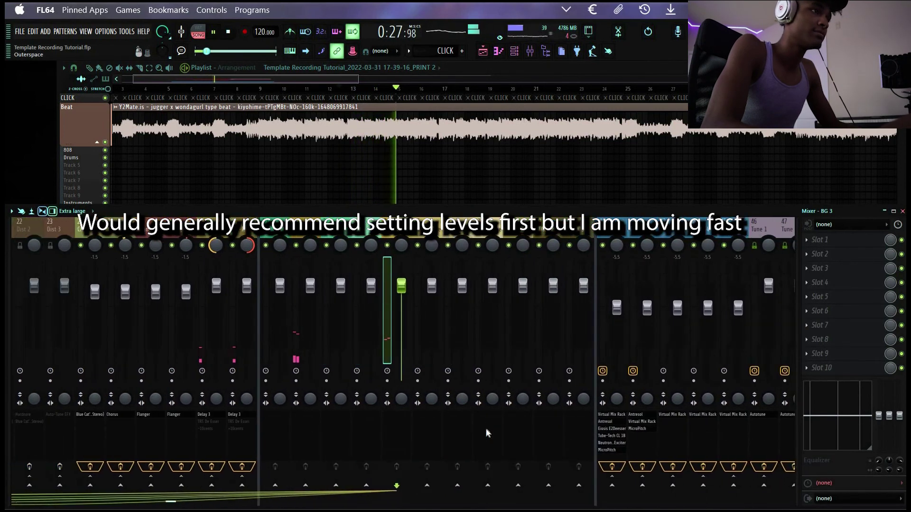
scroll(487, 433, left, 4)
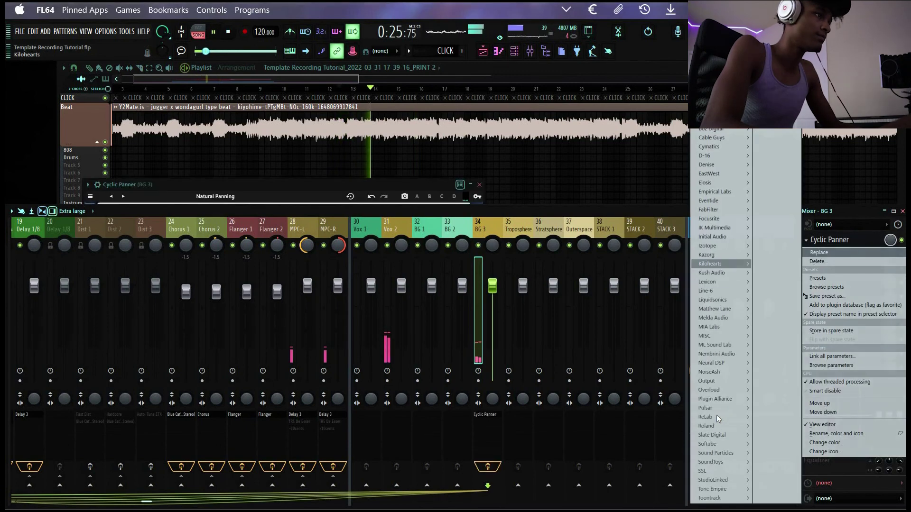
mouse_move(716, 453)
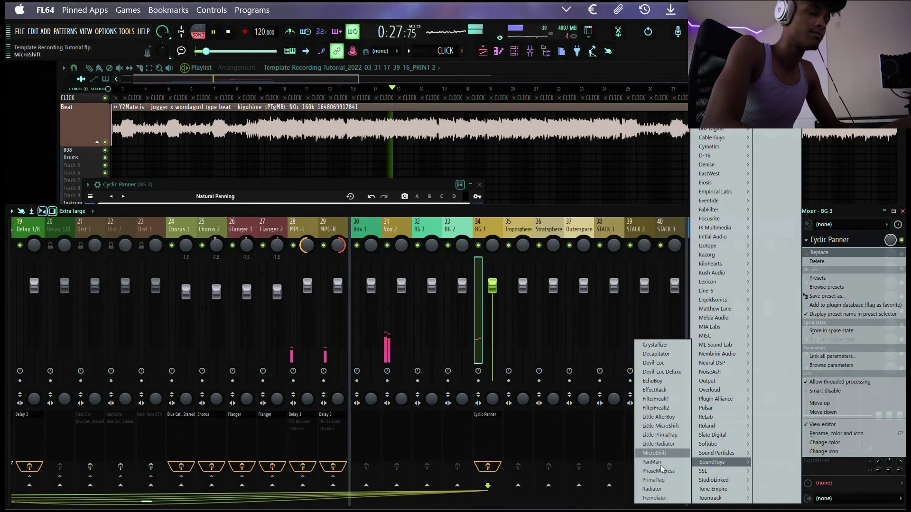
click(652, 462)
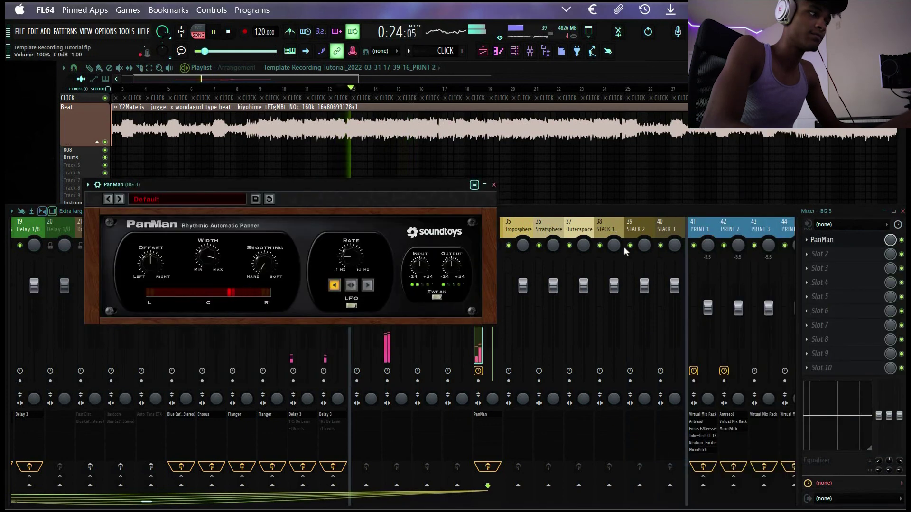
Disable the effect slots on the PRINT 1 to PRINT 5 and Tune 1 to Tune 5 tracks.
click(702, 466)
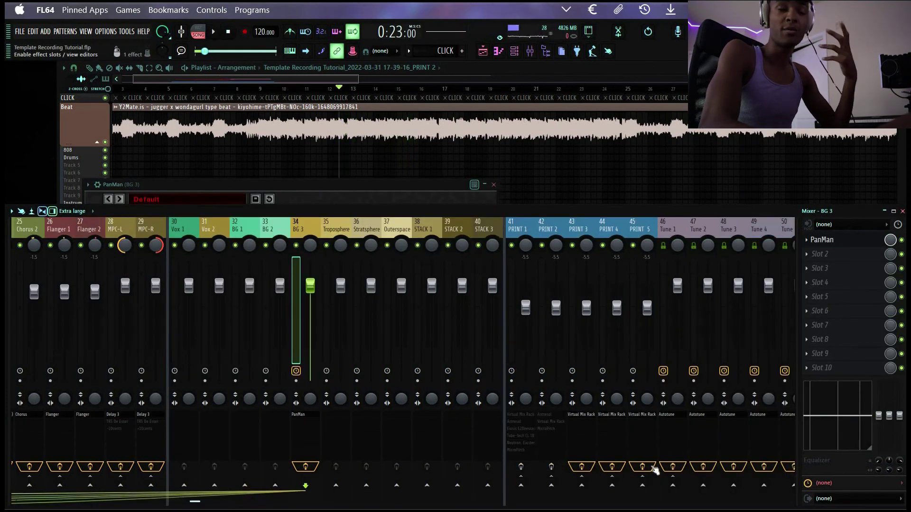
drag(652, 467, 746, 467)
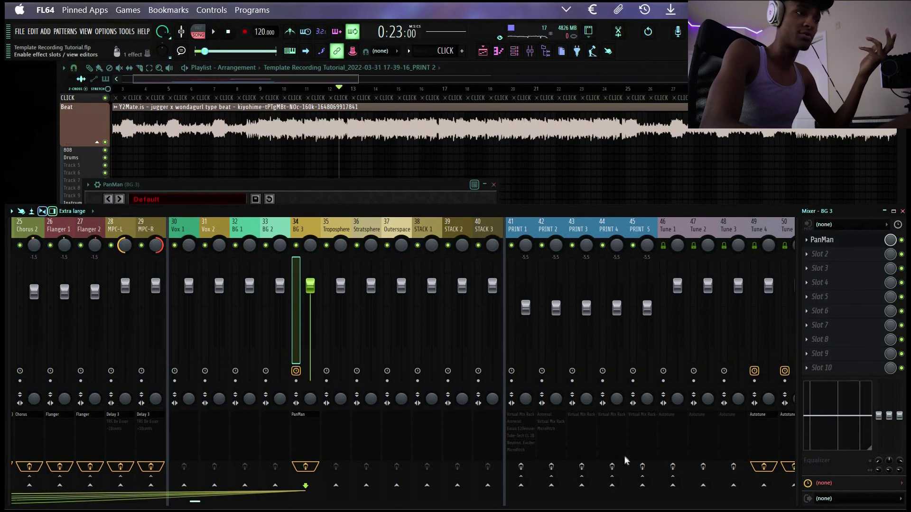
scroll(625, 460, down, 3)
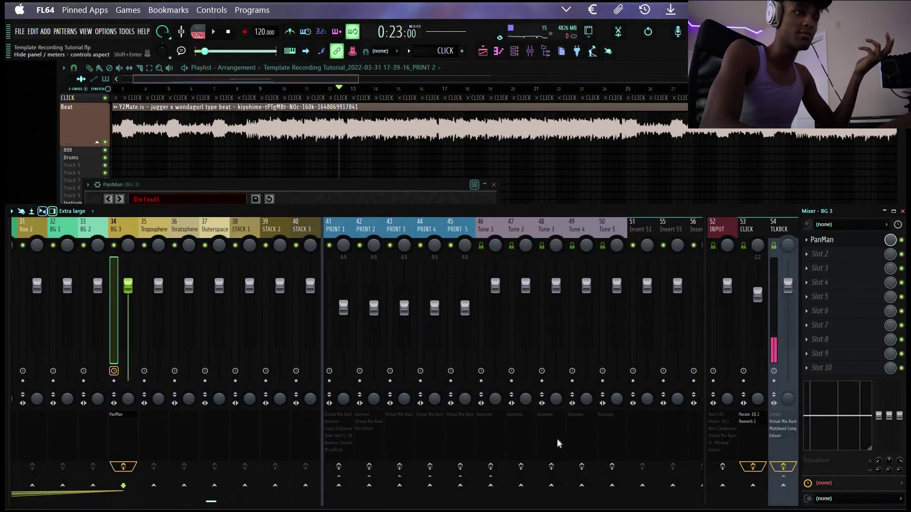
scroll(559, 444, up, 6)
Keep PanMan's Default preset on BG 3, switch its LFO to back-and-forth panning and set smoothing to 0.68.
click(194, 200)
key(space)
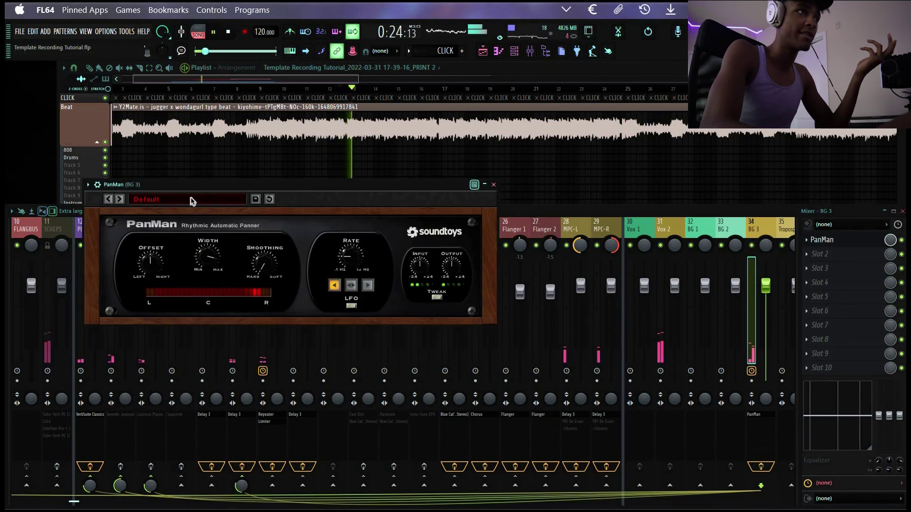
click(192, 201)
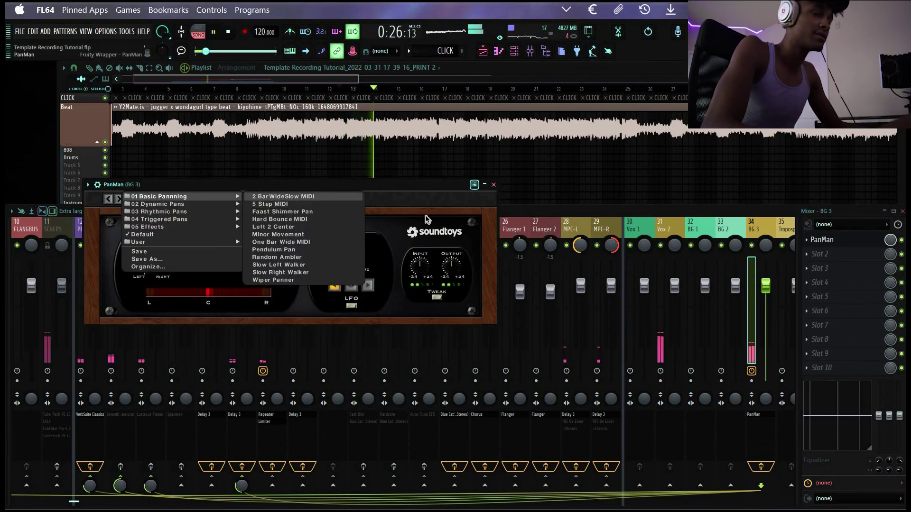
click(385, 239)
click(356, 287)
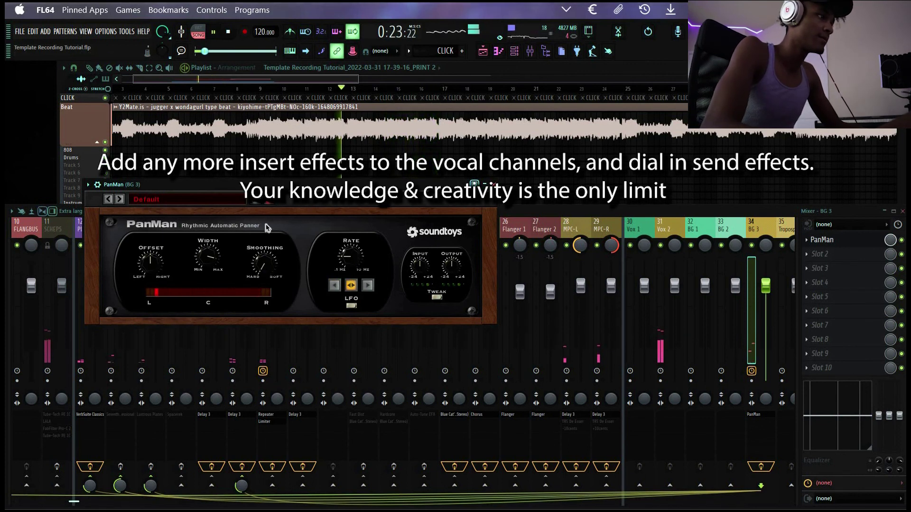
drag(264, 264, 264, 257)
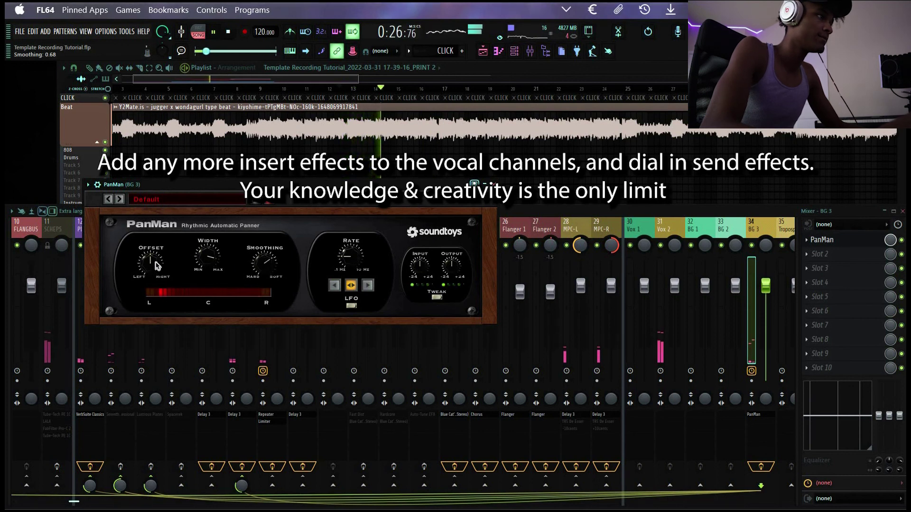
Restart playback with Vox 2 muted and put the PanMan window away.
key(space)
key(space)
click(660, 246)
click(400, 187)
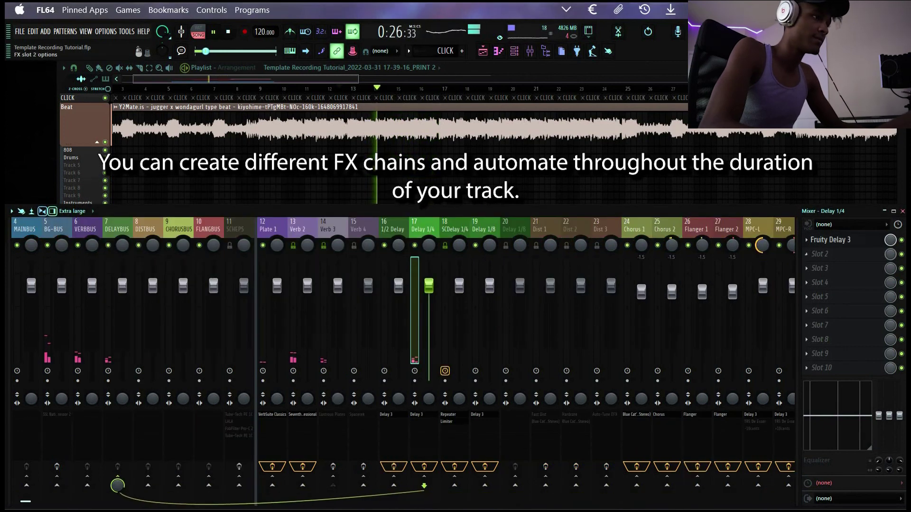
Add a Fruity Limiter after the Delay 1/4 track's delay, switch it to compressor mode and sidechain it from BG 3.
click(819, 254)
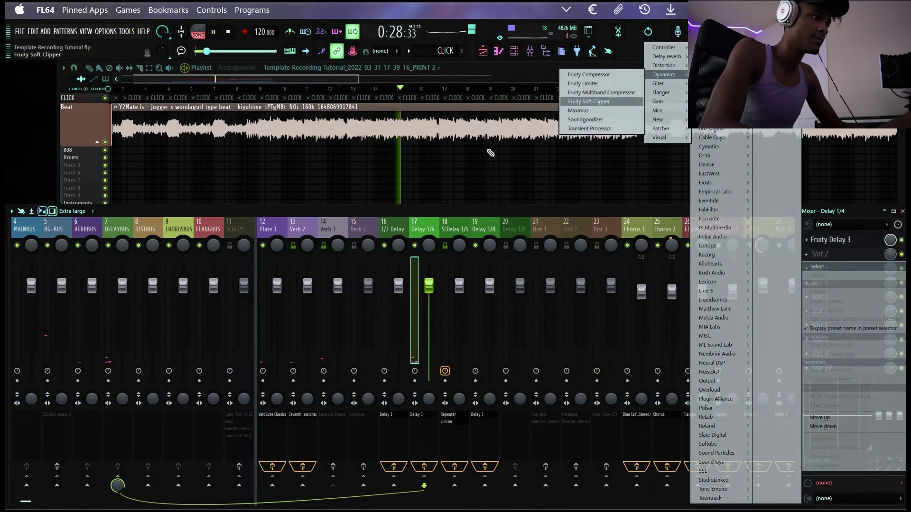
click(583, 83)
right_click(247, 312)
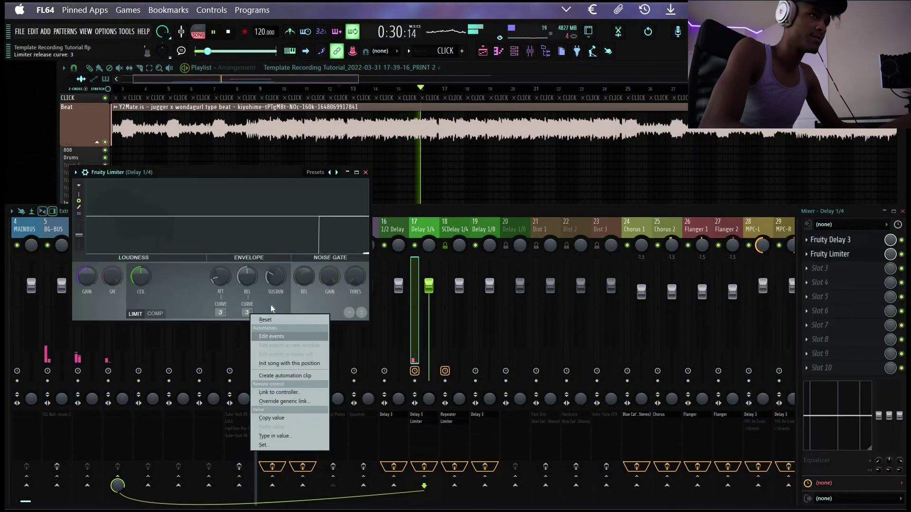
click(155, 313)
click(247, 312)
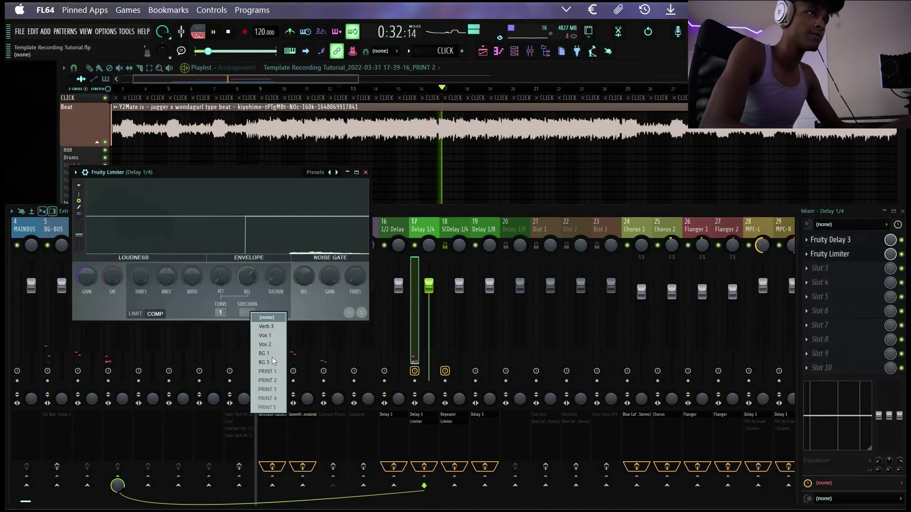
click(266, 363)
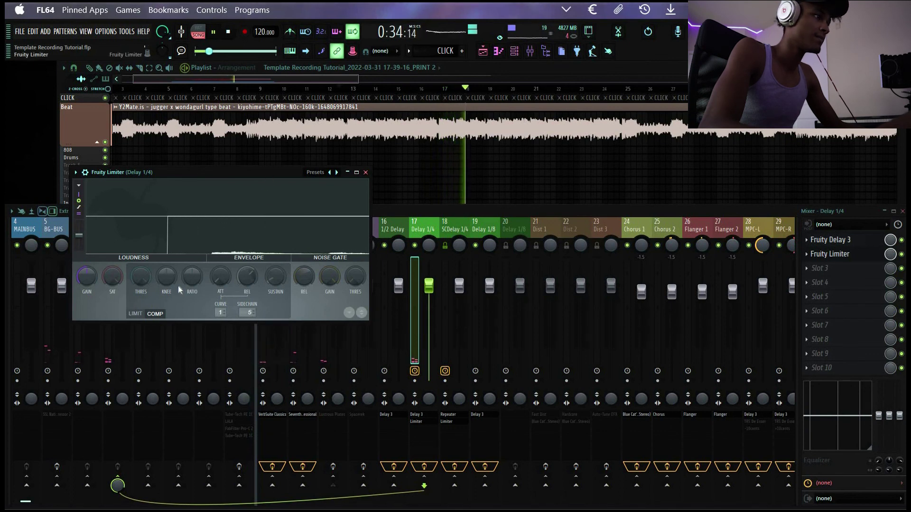
Lower the limiter's compression threshold and raise its ratio so BG 3 ducks the Delay 1/4 track, and put the plugin away.
drag(141, 277, 141, 342)
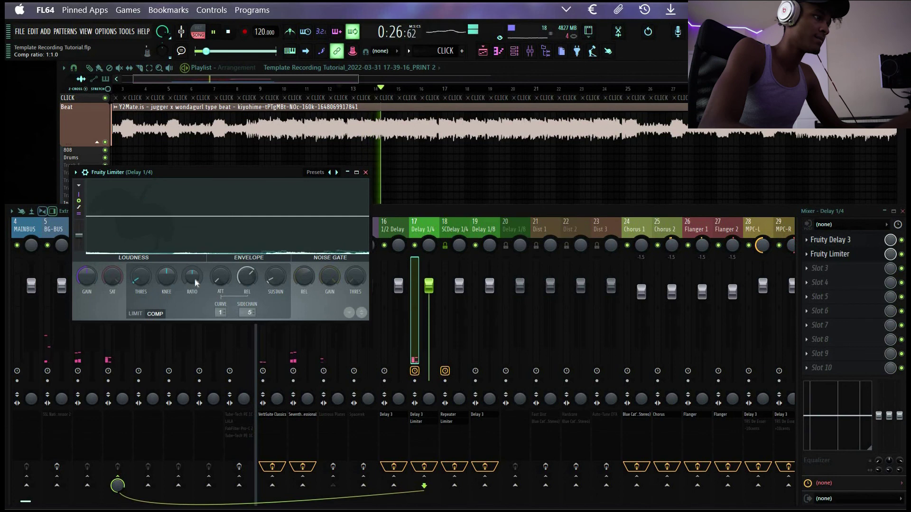
drag(195, 278, 195, 265)
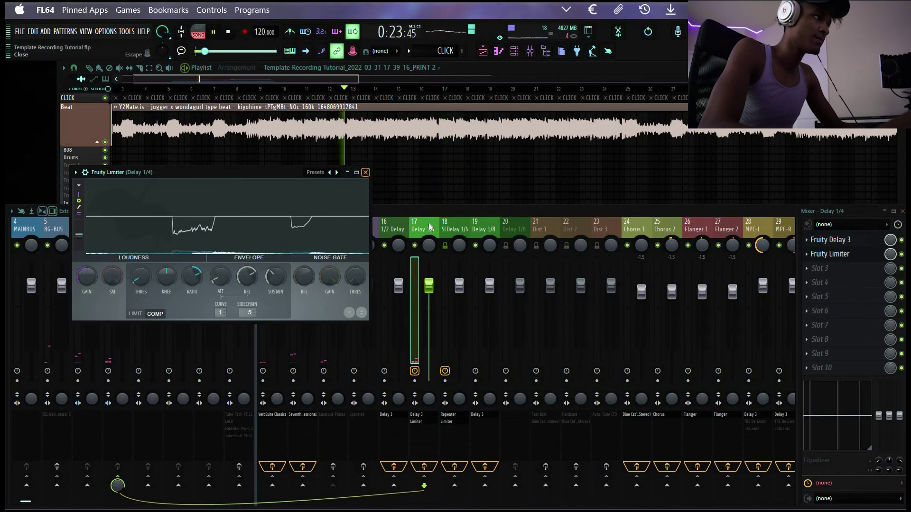
key(Escape)
Select the BG 3 channel and replay the section to check its send to Delay 1/4.
scroll(486, 225, down, 5)
click(486, 225)
scroll(486, 225, up, 5)
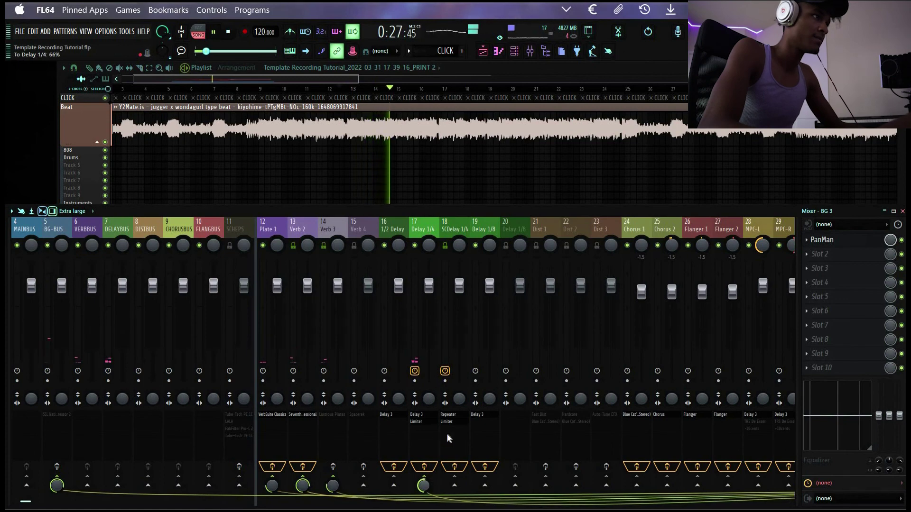
key(space)
key(space)
scroll(448, 252, down, 5)
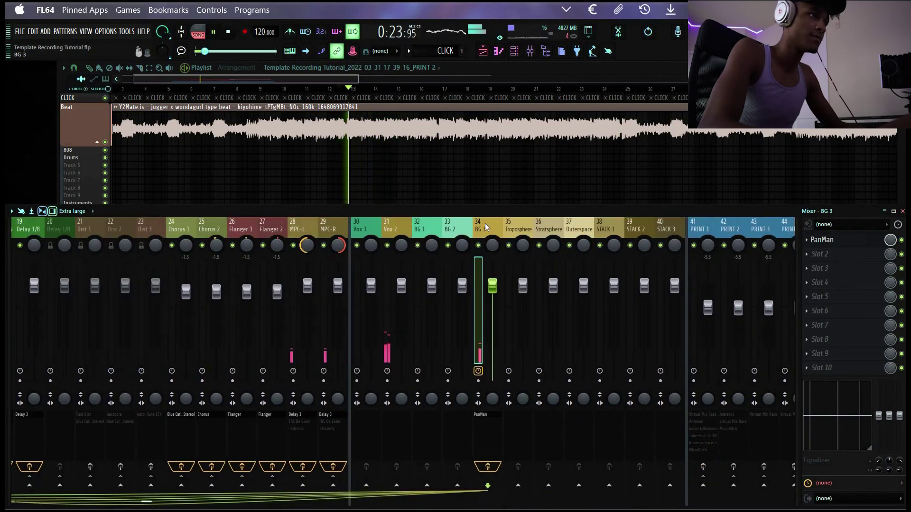
scroll(327, 479, up, 4)
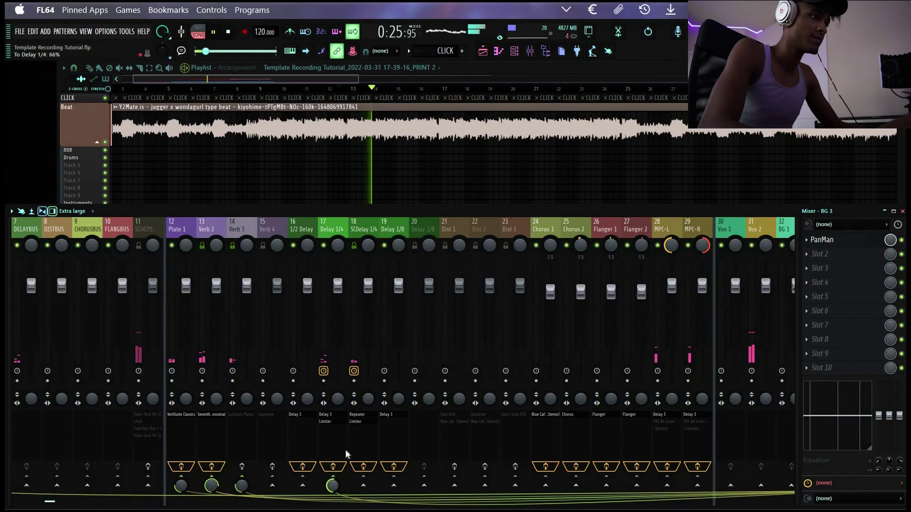
Lower the BG 3 volume fader to -3.0 dB while listening to the section.
scroll(396, 322, down, 5)
drag(401, 286, 401, 303)
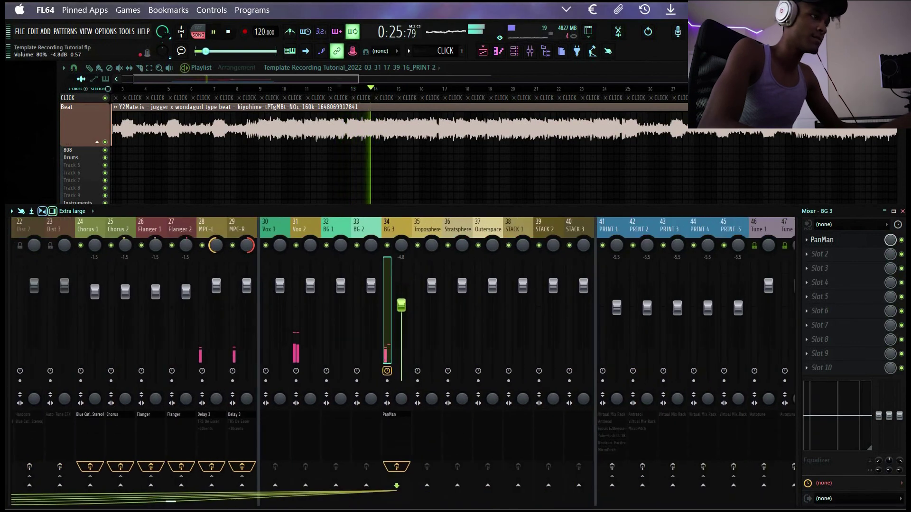
scroll(408, 453, up, 3)
key(space)
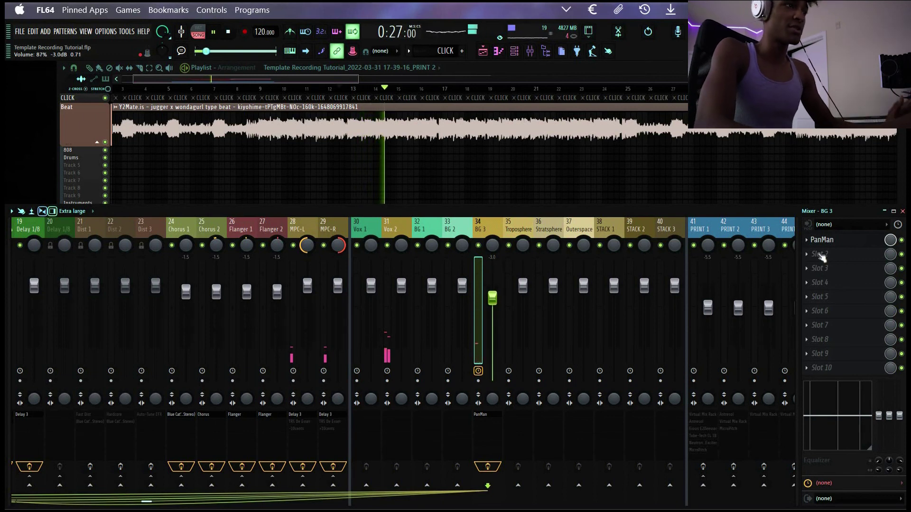
Add Fruity Parametric EQ 2 after PanMan on BG 3 and cut its band 7 high shelf by about 3.4 dB.
key(space)
click(819, 254)
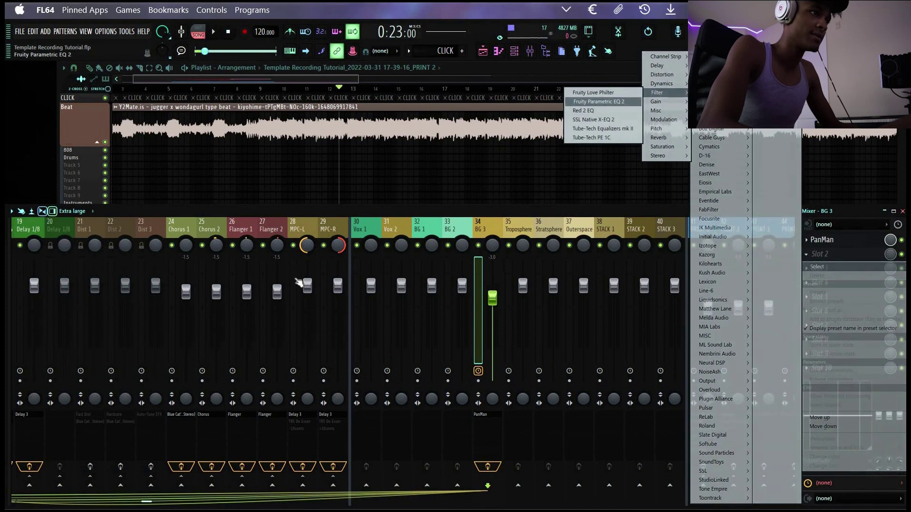
click(602, 102)
key(space)
drag(297, 277, 302, 289)
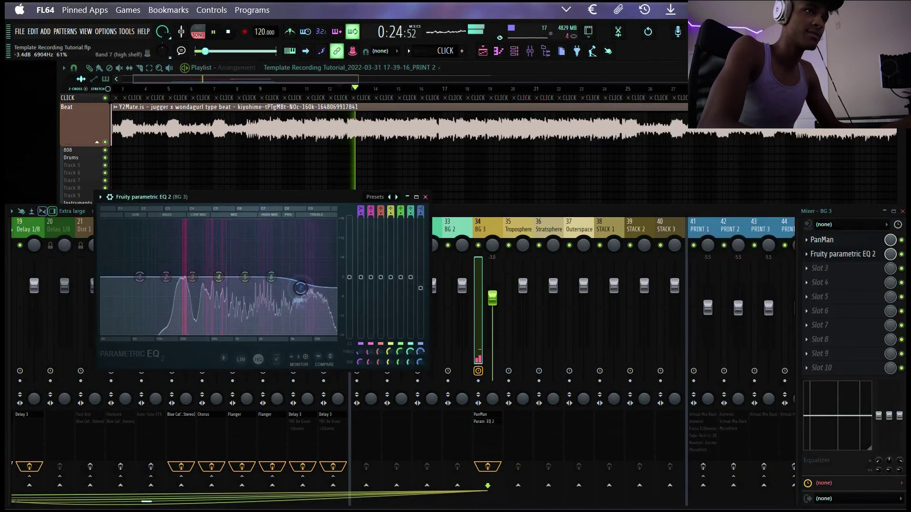
click(426, 197)
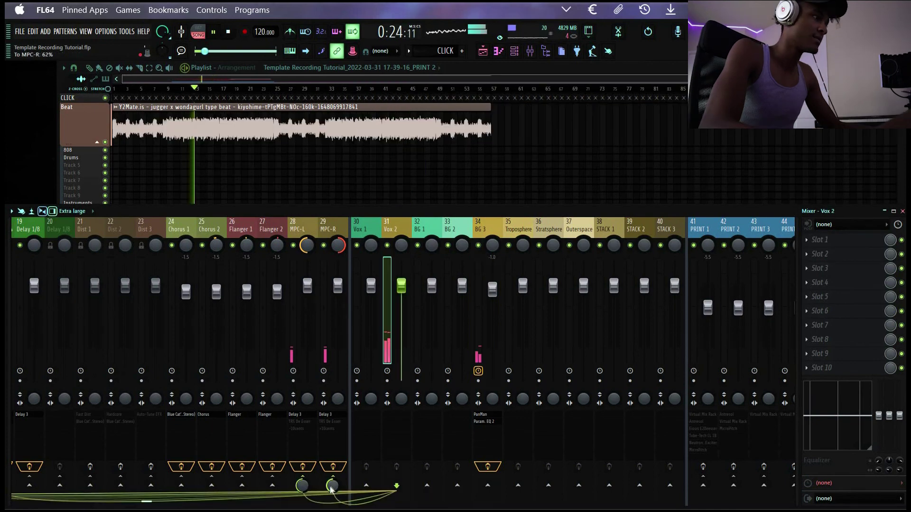
Check the controller link on Vox 2's send to MPC-R.
right_click(345, 450)
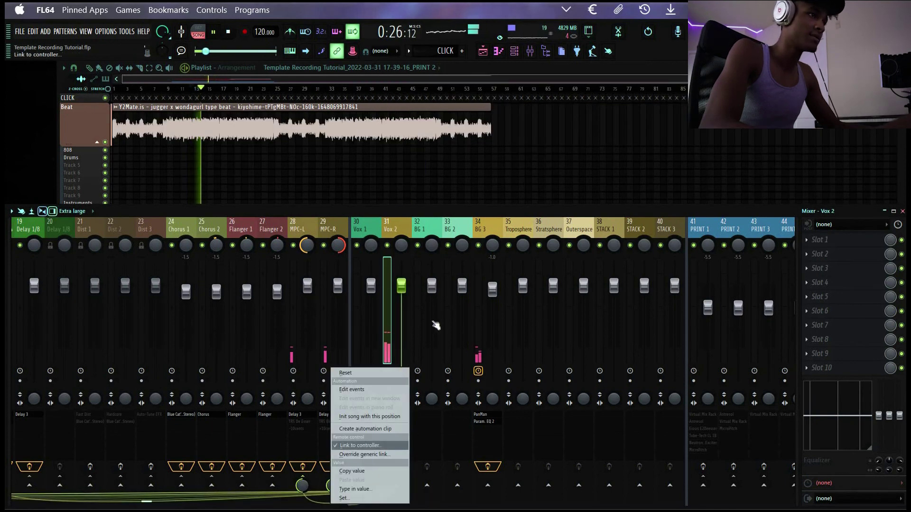
key(Return)
key(Escape)
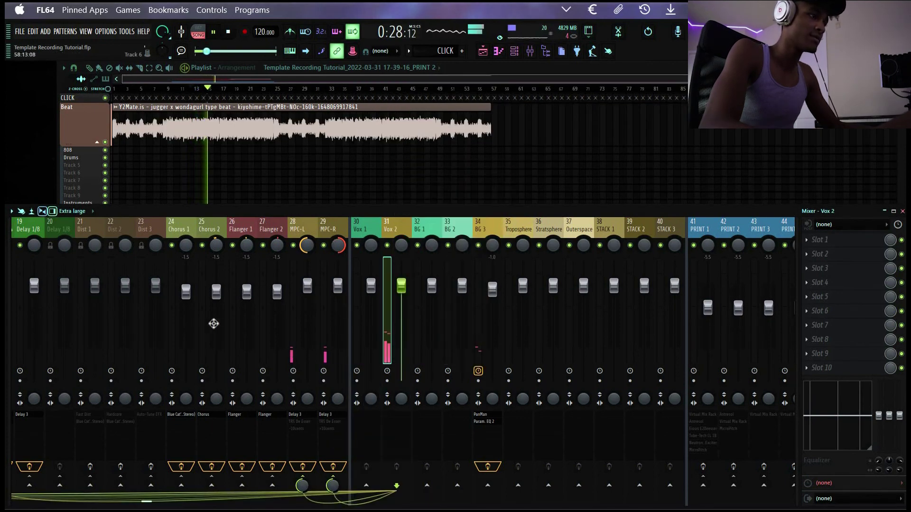
Adjust the start point of the Vox 2 - To STACK-L automation clip in the playlist and drop it to the minimum.
key(F5)
key(space)
key(space)
drag(116, 371, 113, 338)
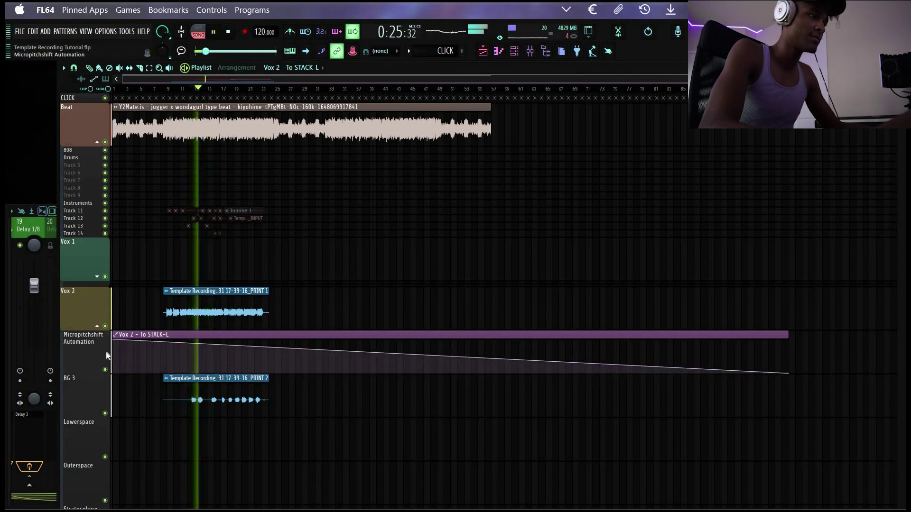
drag(114, 339, 21, 483)
key(space)
key(space)
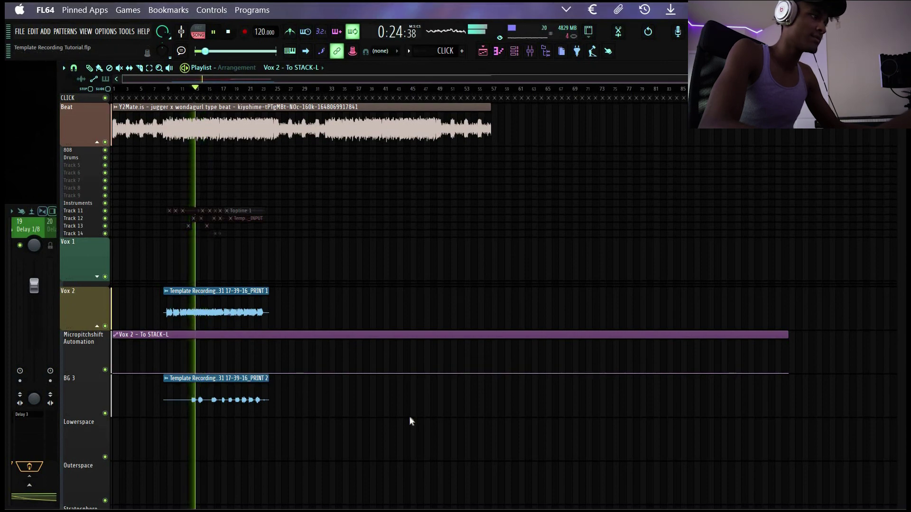
Send Vox 2 to Chorus 1, Flanger 1 and Flanger 2, and lower MPC-L and MPC-R to -4.0 dB with their effects enabled.
key(F9)
scroll(374, 422, up, 3)
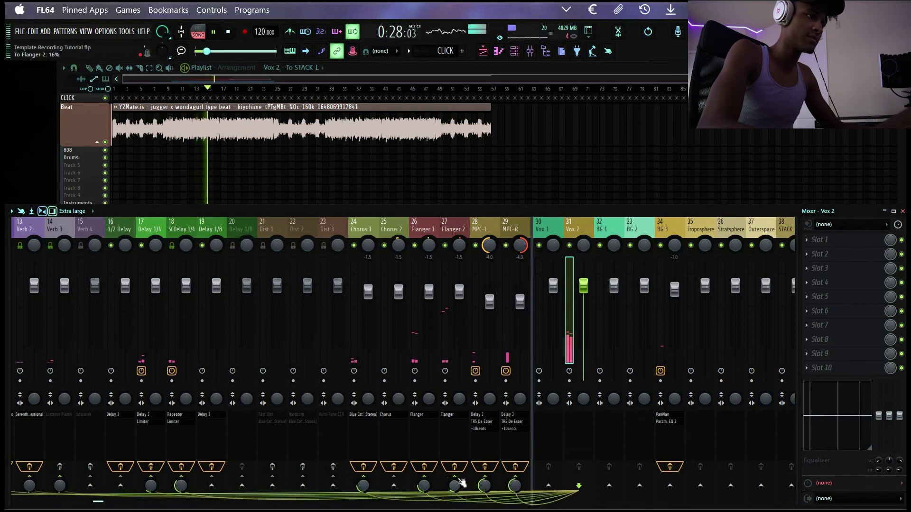
key(space)
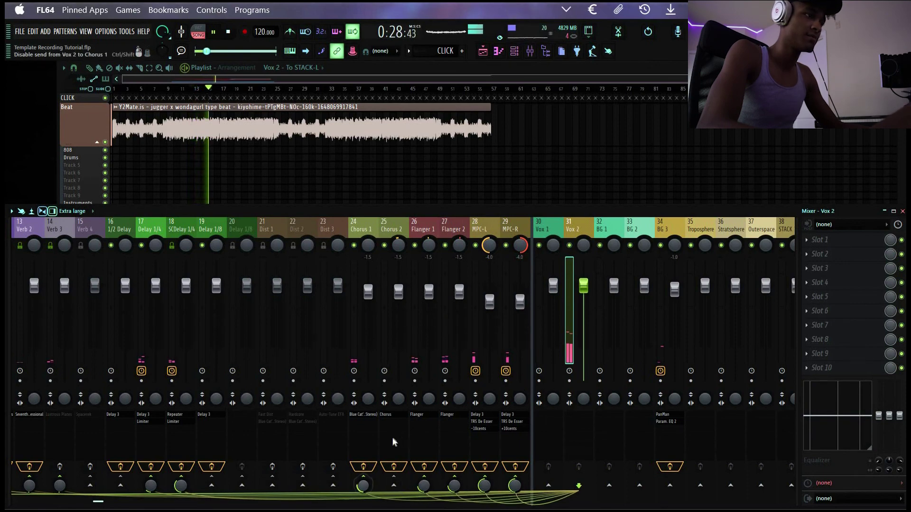
scroll(400, 443, up, 3)
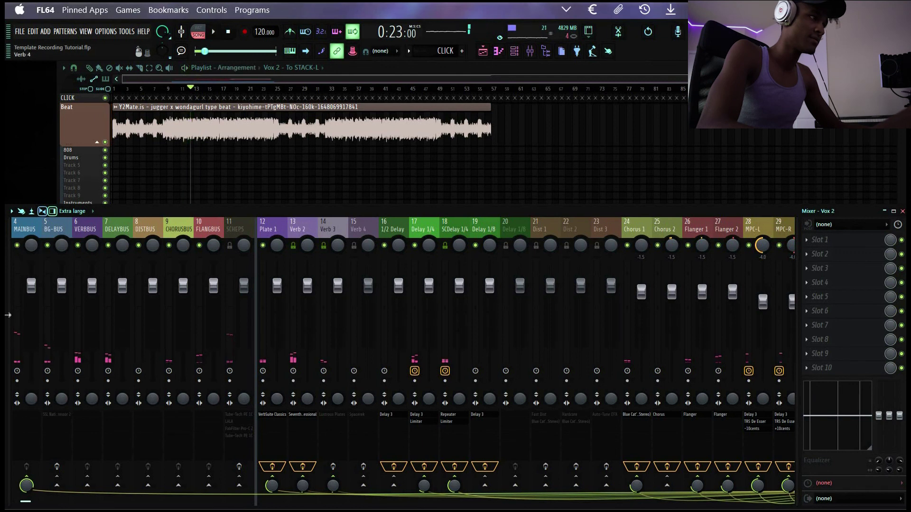
Enable the SSL Native Bus Compressor 2 on BG-BUS and compare playback with and without it.
click(58, 415)
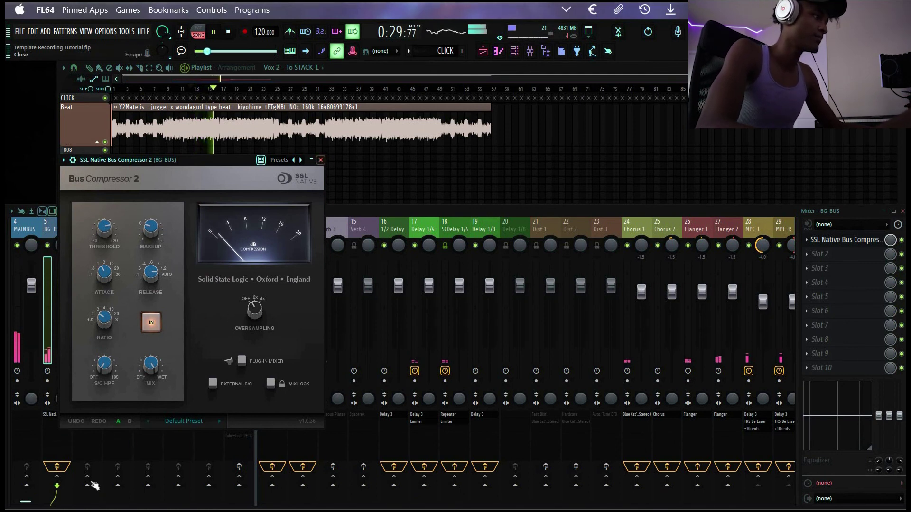
key(Escape)
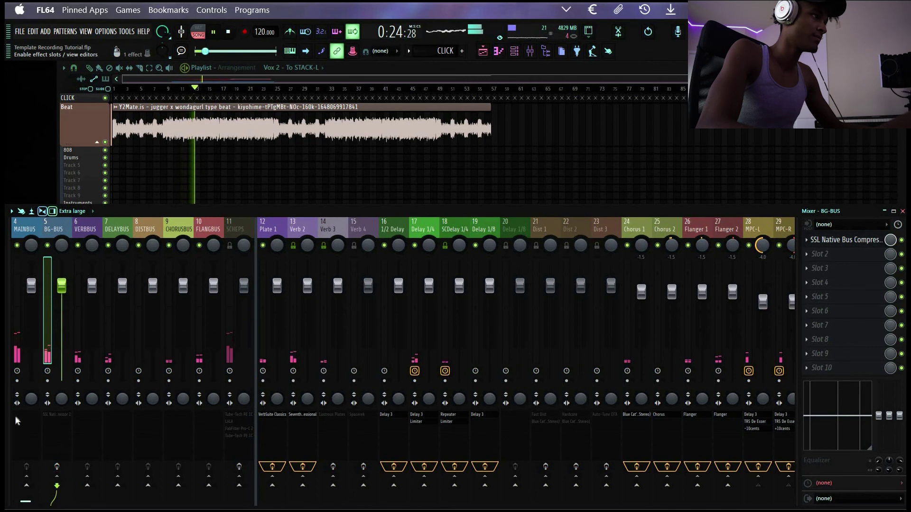
scroll(184, 449, left, 3)
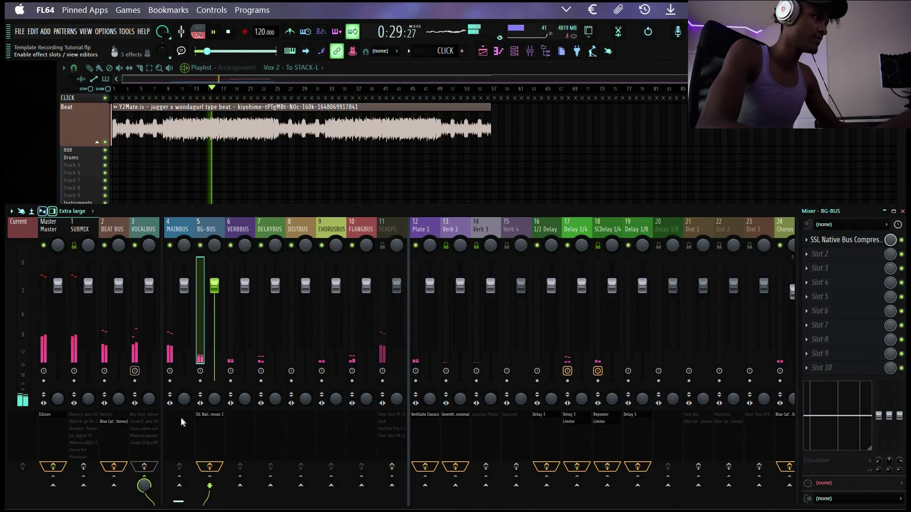
key(space)
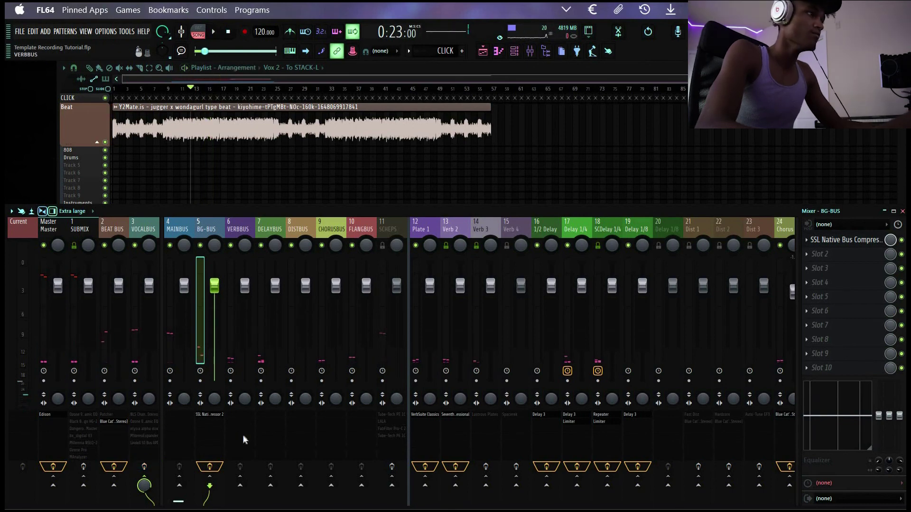
Enable the effects on the SCHEPS track and toggle its mute during playback to compare, leaving it unmuted.
scroll(243, 440, right, 3)
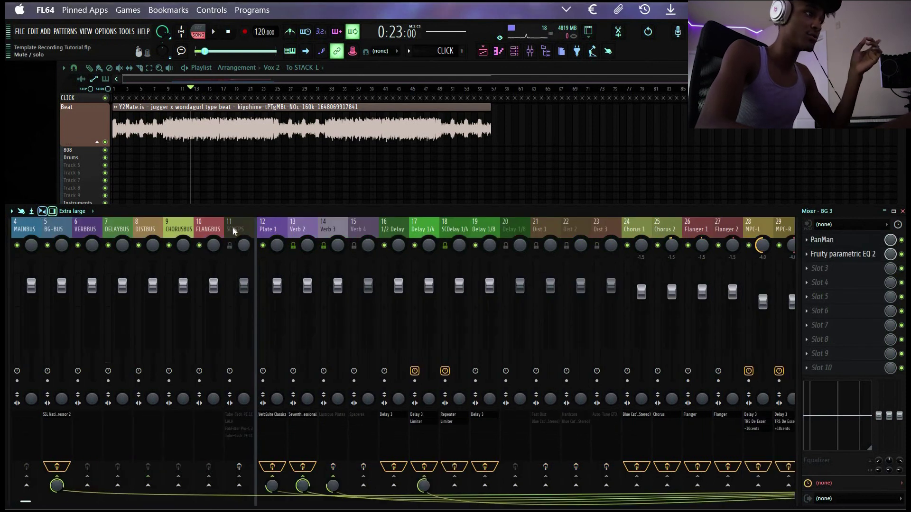
click(236, 466)
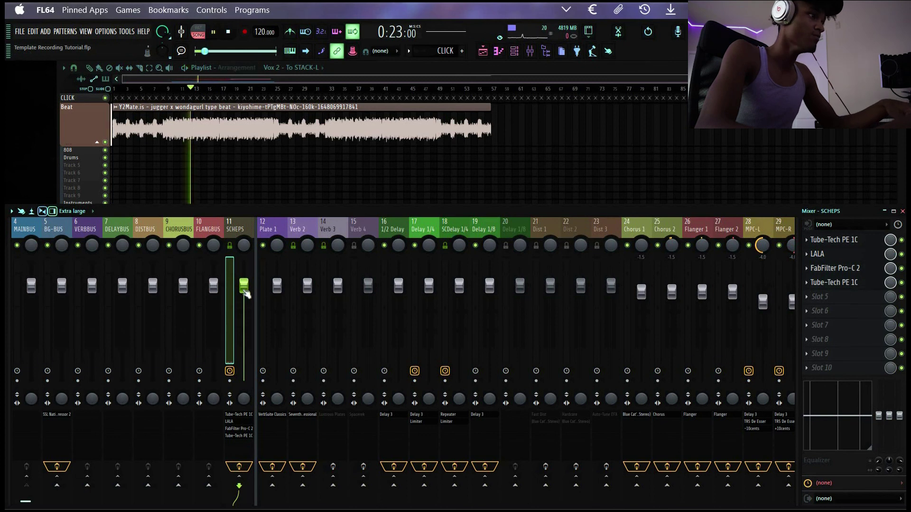
click(229, 245)
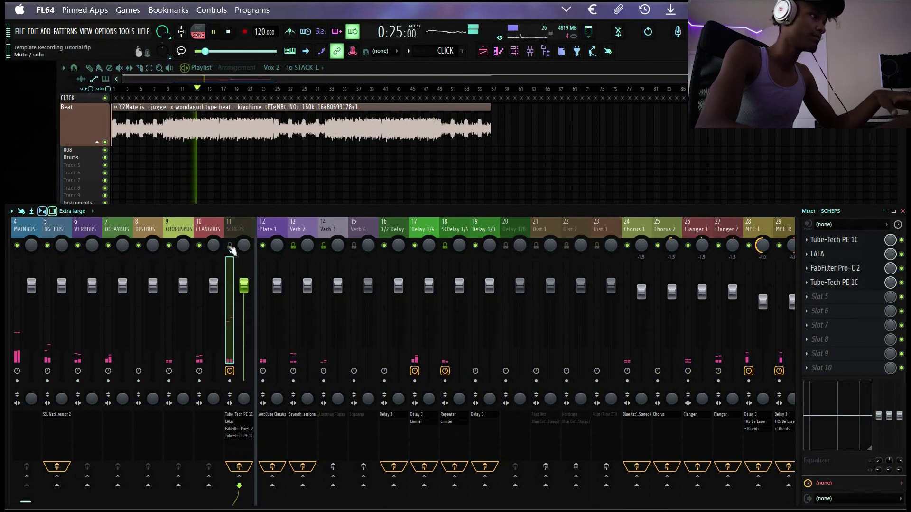
click(230, 247)
key(space)
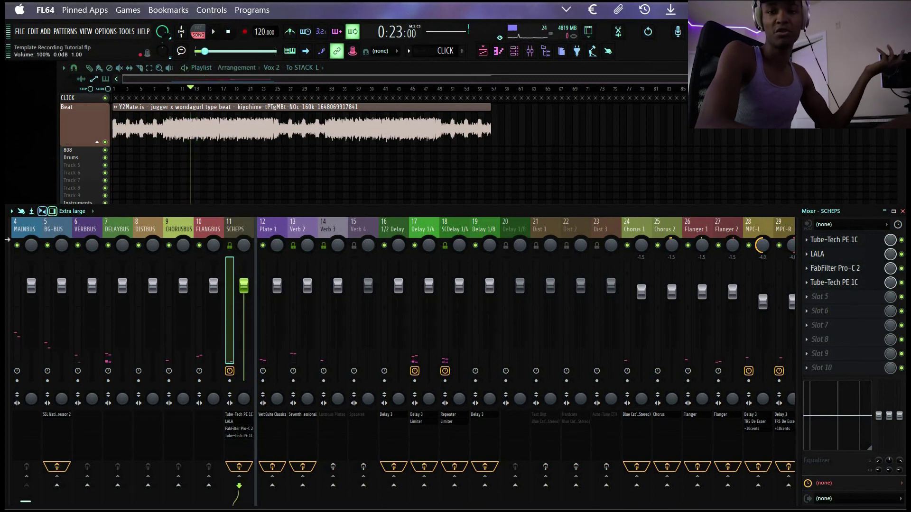
Enable the effect slots on the VOCALBUS and SUBMIX tracks.
scroll(123, 238, up, 5)
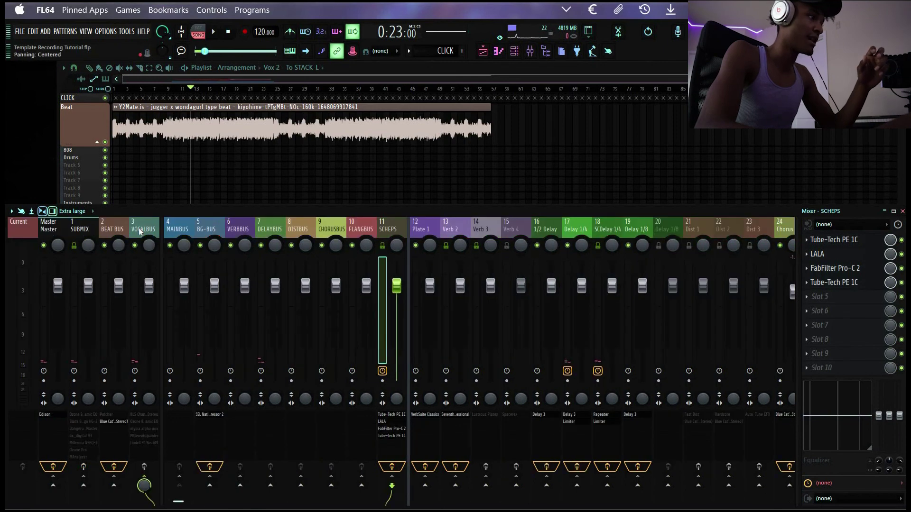
click(138, 228)
click(145, 467)
click(83, 467)
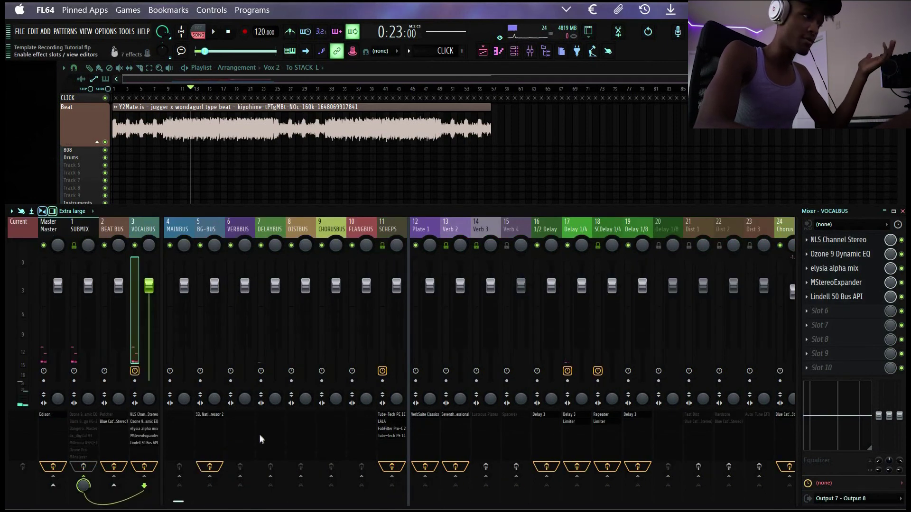
Play the full mix from bar 10 and review the mixer from the buses to the vocal and PRINT channels.
scroll(448, 449, down, 10)
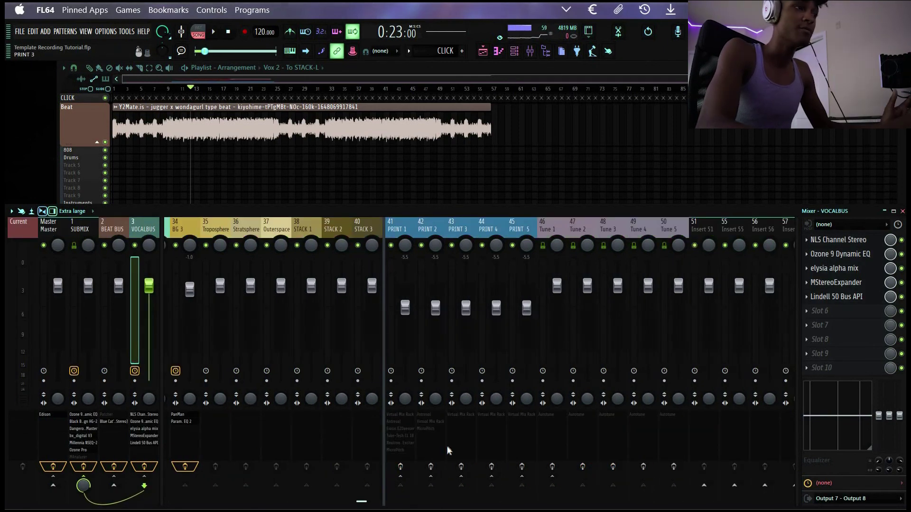
scroll(447, 449, up, 10)
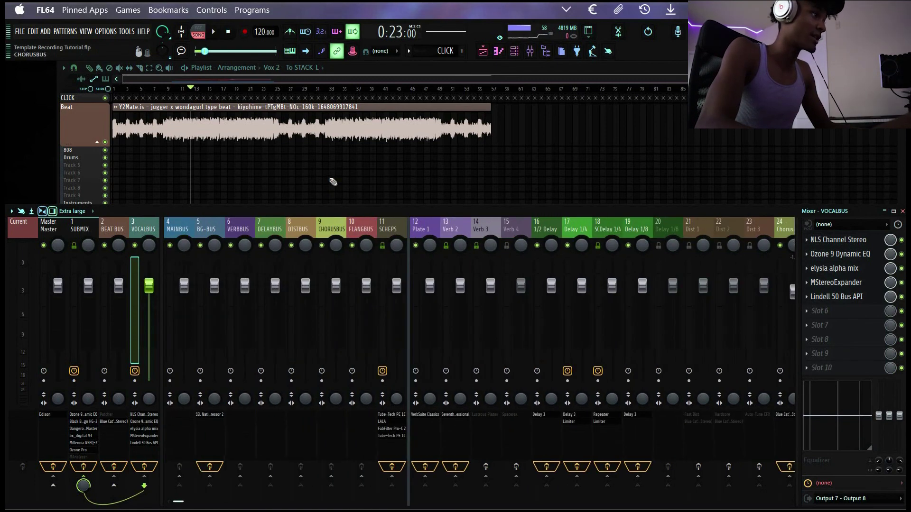
click(168, 91)
key(space)
click(176, 89)
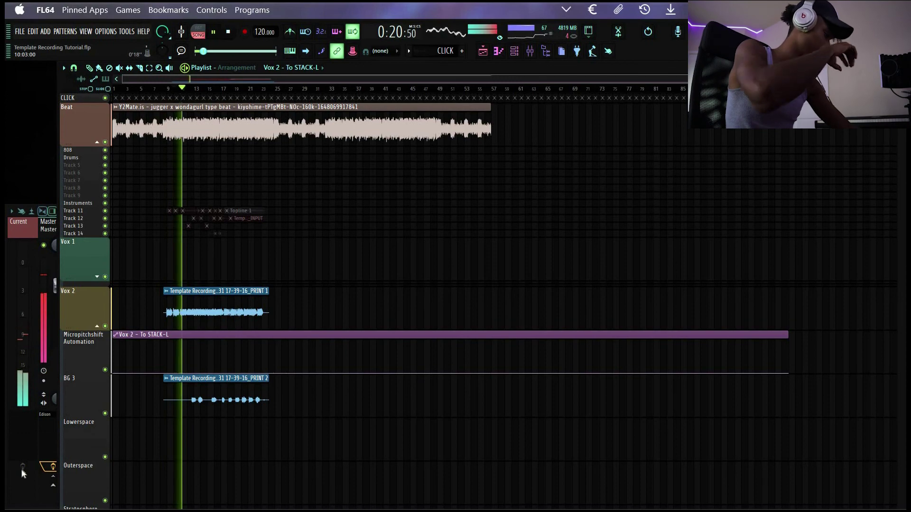
key(space)
key(F9)
scroll(408, 441, down, 10)
scroll(409, 441, up, 2)
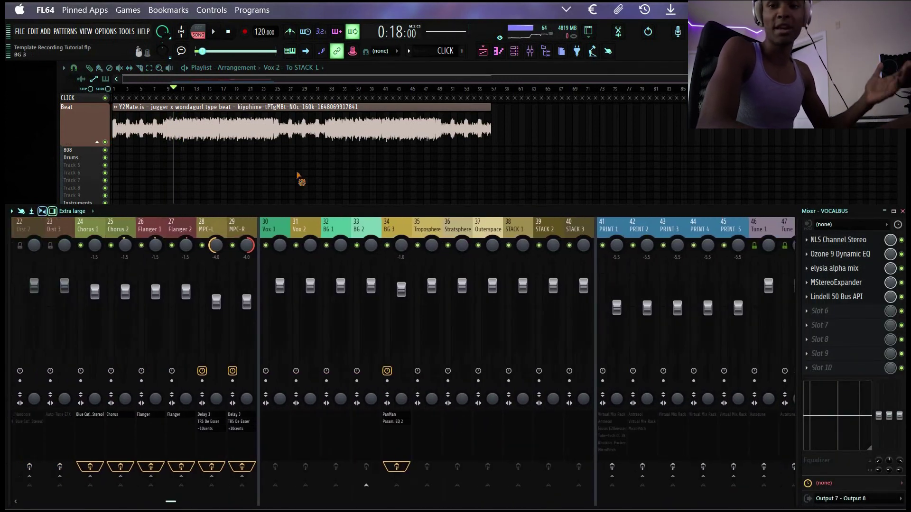
Play the song from bar 9 with the printed vocal clips in view.
click(233, 152)
scroll(217, 93, up, 5)
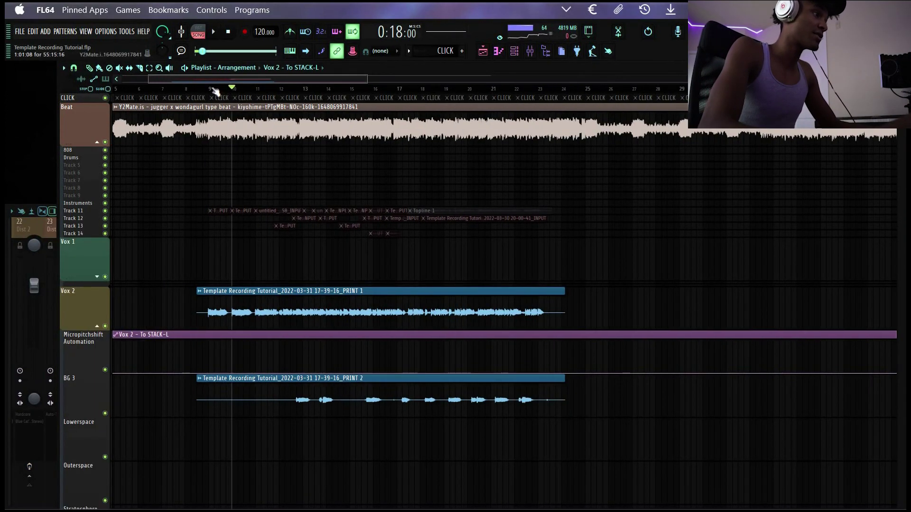
click(212, 90)
key(space)
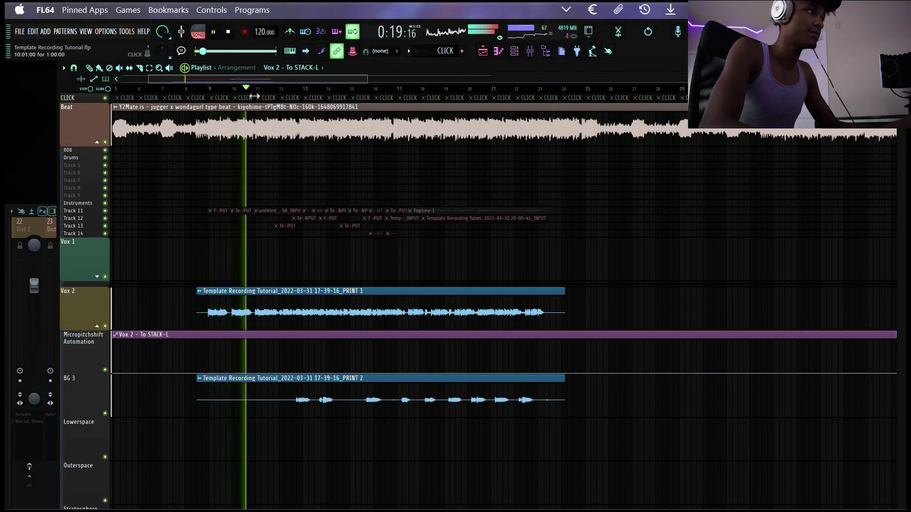
key(space)
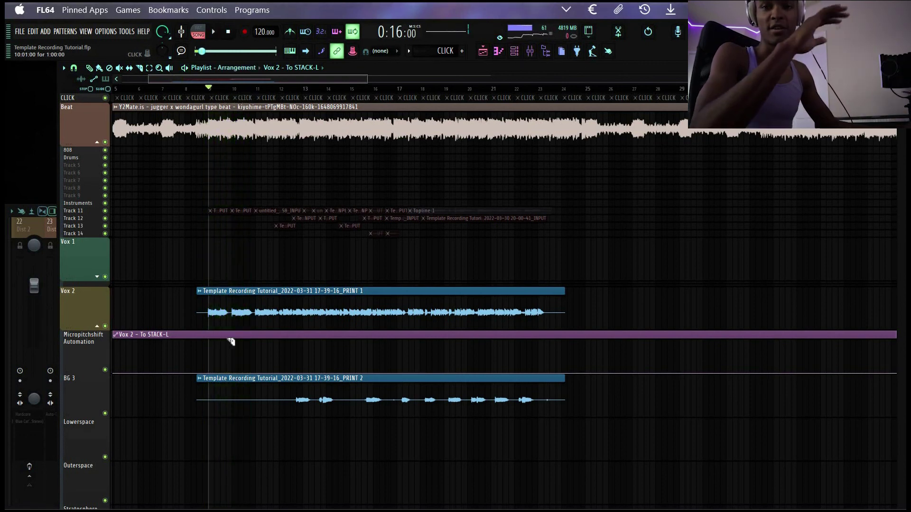
Slice the PRINT 1 clip on Vox 2 just before bar 11 and make its first part a unique sample.
scroll(386, 323, up, 5)
scroll(266, 296, down, 2)
shift+right_click(336, 308)
click(334, 309)
key(Return)
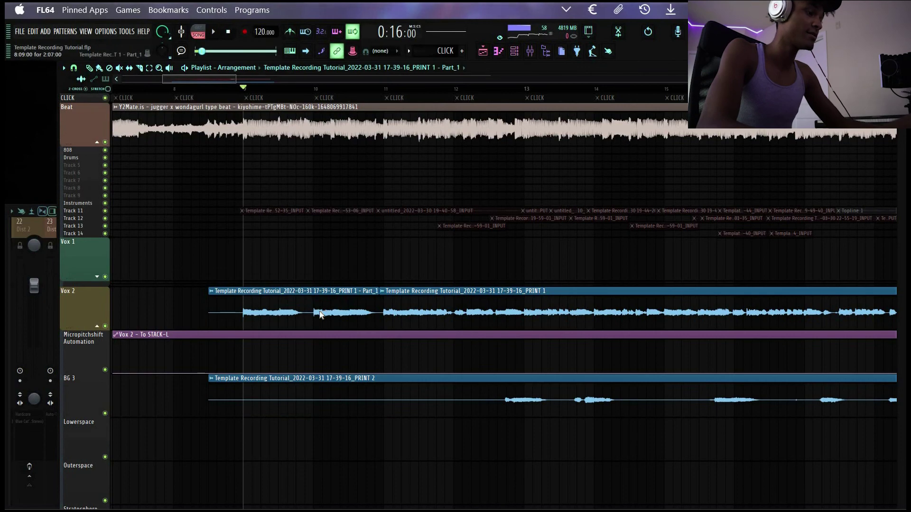
Route the first part of the sliced Vox 2 vocal clip to the BG 2 mixer track.
double_click(323, 312)
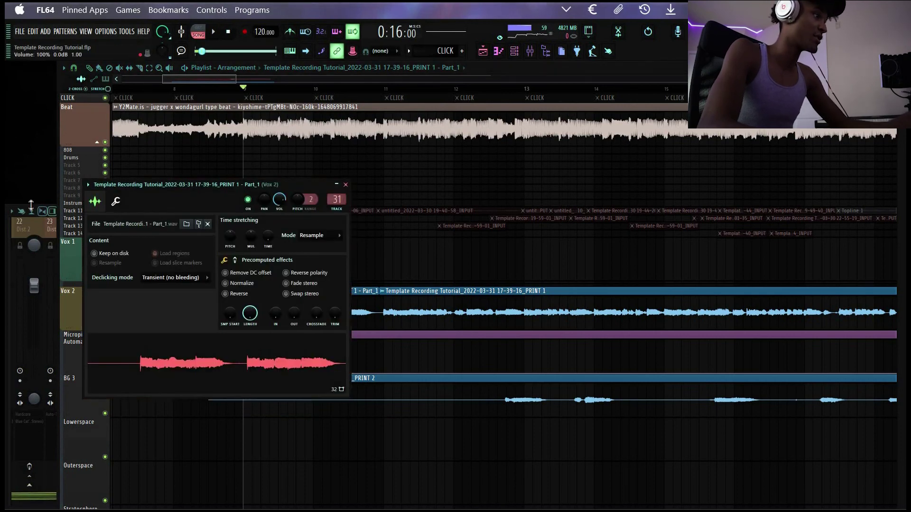
click(340, 200)
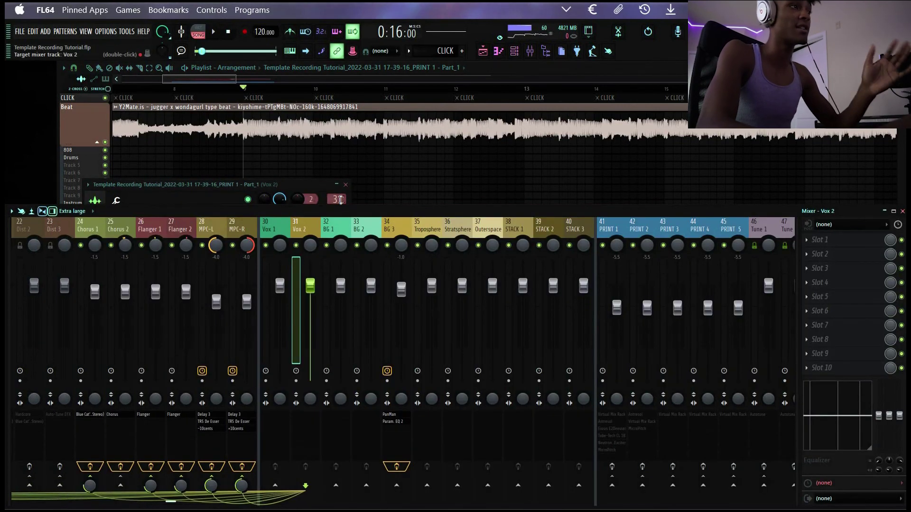
scroll(340, 200, up, 2)
scroll(340, 200, up, 1)
scroll(340, 199, down, 2)
scroll(341, 199, up, 1)
key(Escape)
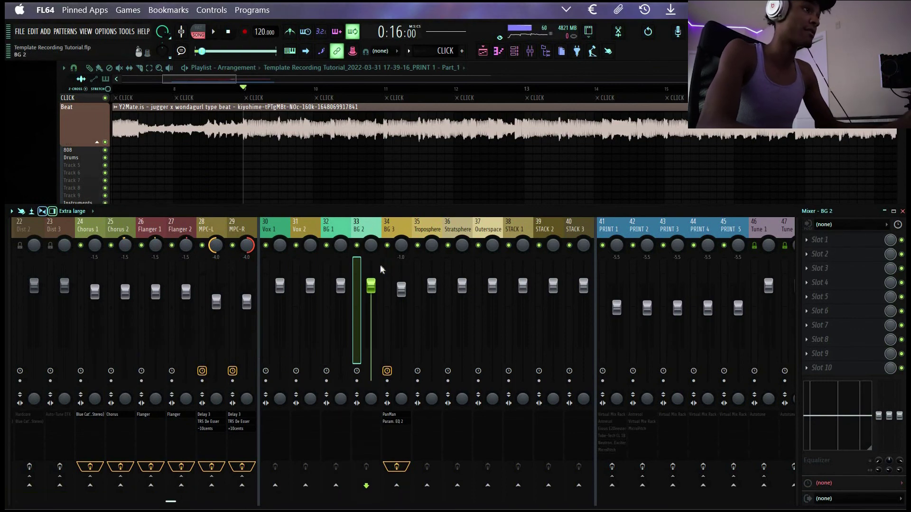
Play the clip through BG 2 and compare the routing of BG 3, BG 2 and BG 1.
key(space)
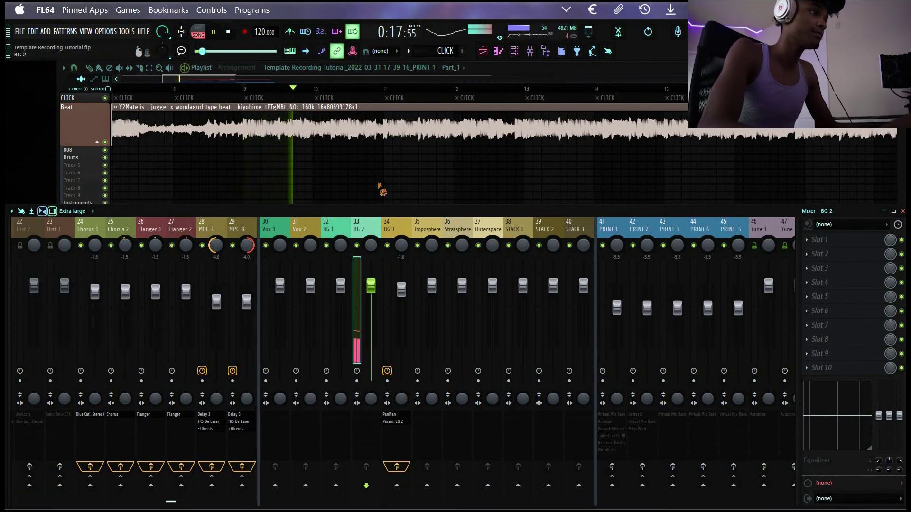
scroll(322, 227, up, 2)
key(F5)
click(479, 226)
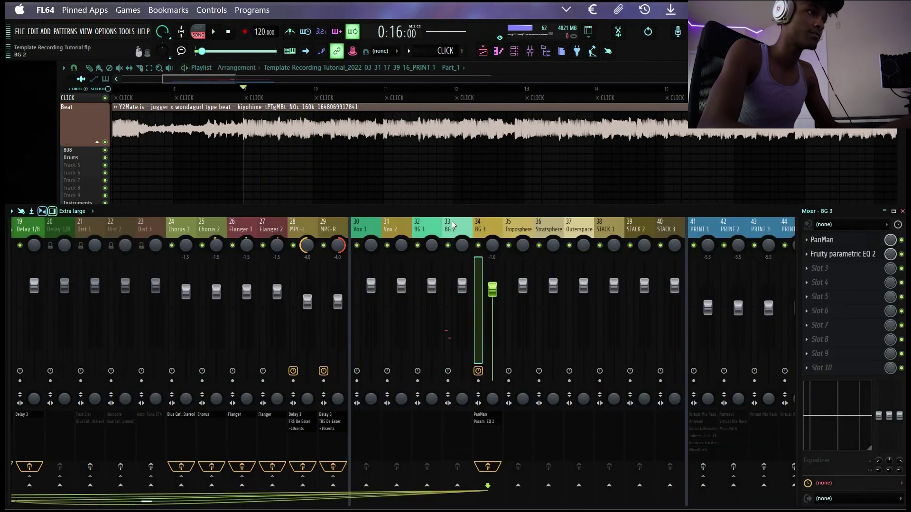
click(452, 226)
click(424, 225)
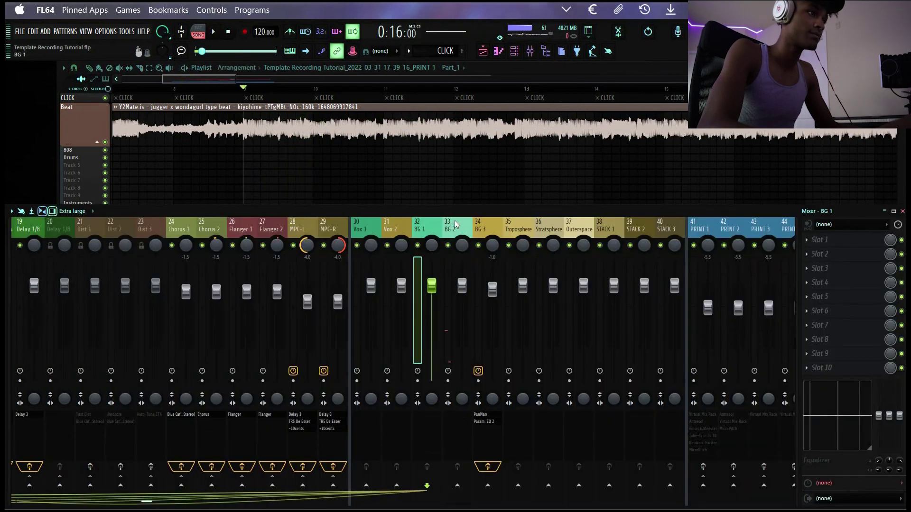
click(451, 225)
Route the BG 2 track to BG-BUS and play the passage to check the routing.
drag(146, 502, 26, 500)
key(space)
click(27, 486)
key(ctrl+z)
key(space)
key(space)
Lower the BG 2 fader to -1.0 dB and replay the passage from bar 9.
scroll(560, 287, down, 4)
mouse_move(557, 286)
mouse_down()
mouse_move(557, 305)
mouse_move(558, 291)
mouse_up()
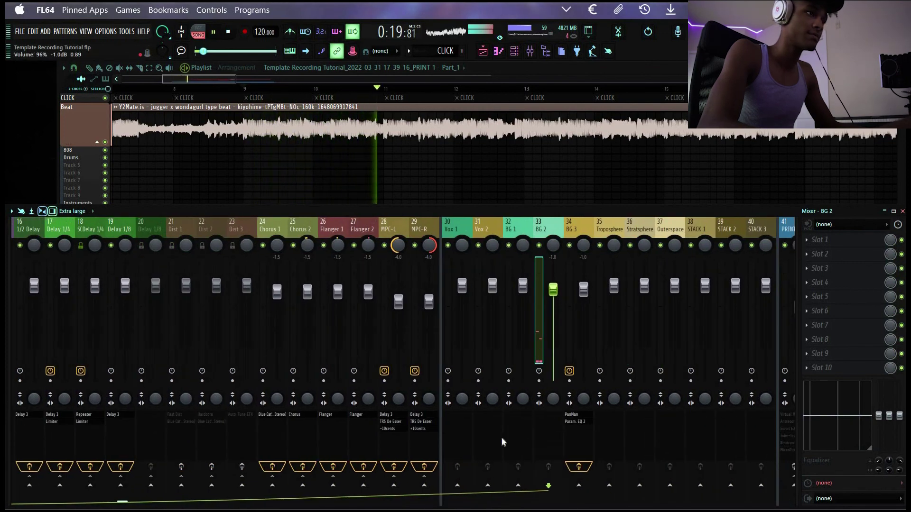
key(space)
key(space)
scroll(502, 439, up, 12)
scroll(474, 303, down, 15)
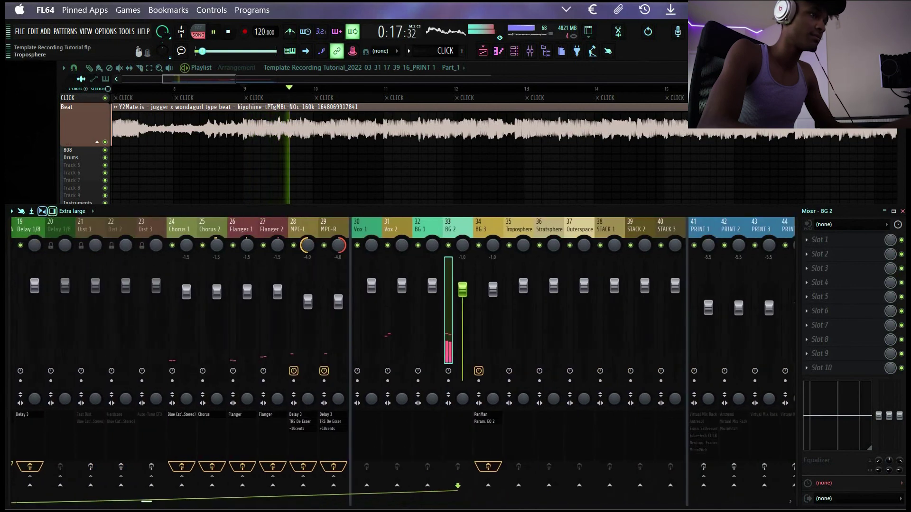
scroll(284, 441, up, 3)
key(space)
key(space)
Send BG 2 to the Verb 2 track at about 82% and audition the reverb.
scroll(256, 443, up, 12)
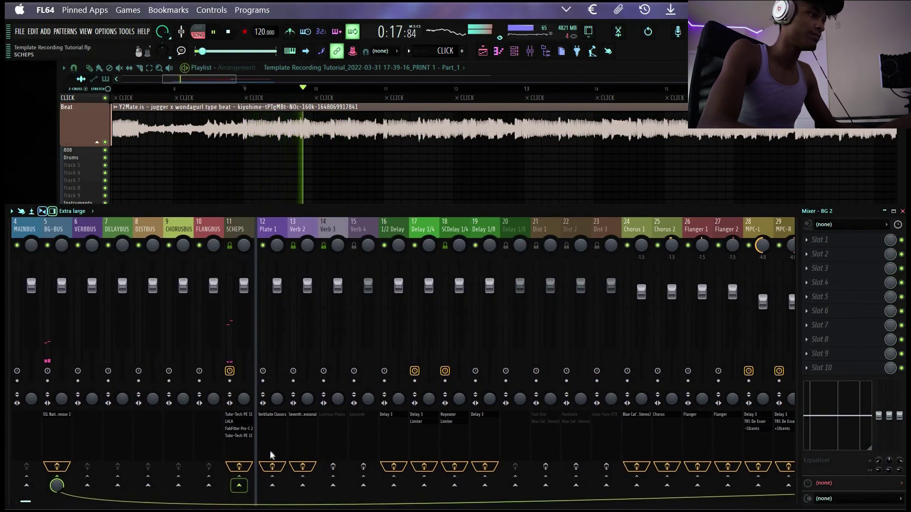
scroll(228, 445, down, 6)
key(space)
key(space)
click(120, 485)
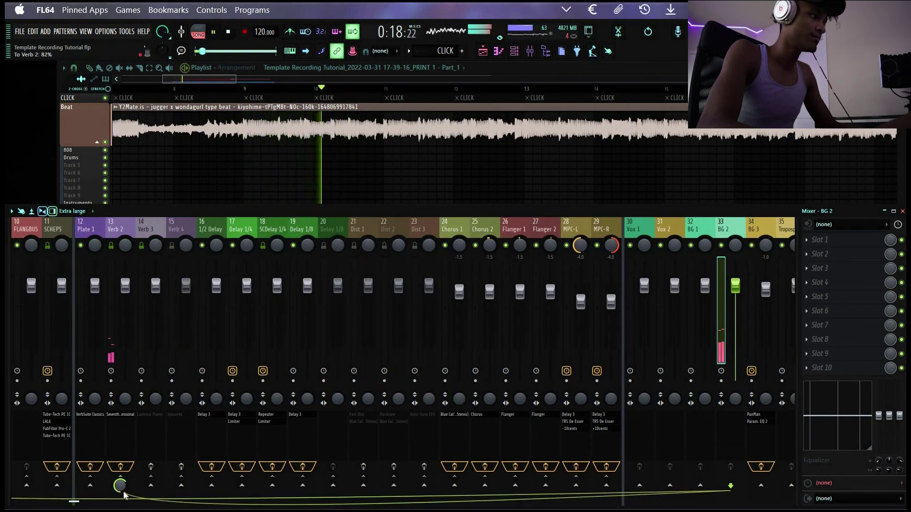
key(space)
key(space)
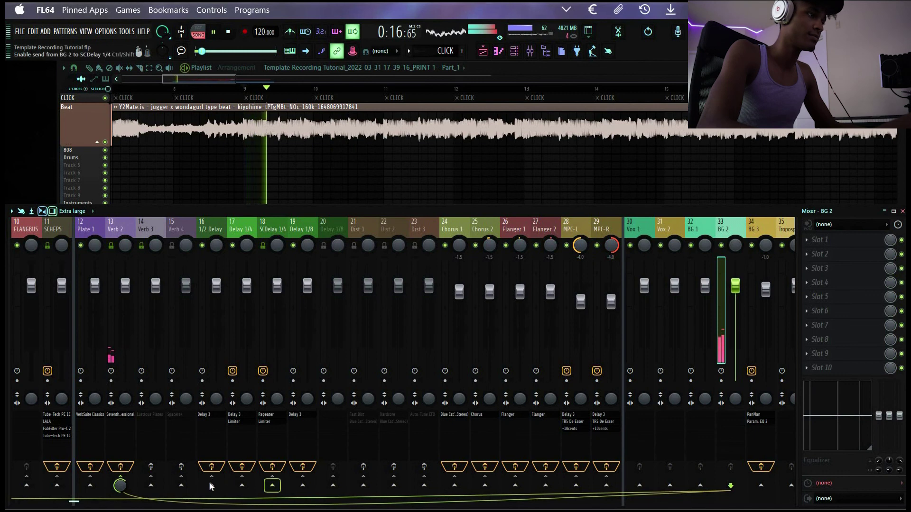
Send BG 2 to the 1/2 Delay track and fine-tune the send level during playback.
click(211, 485)
drag(211, 485, 213, 492)
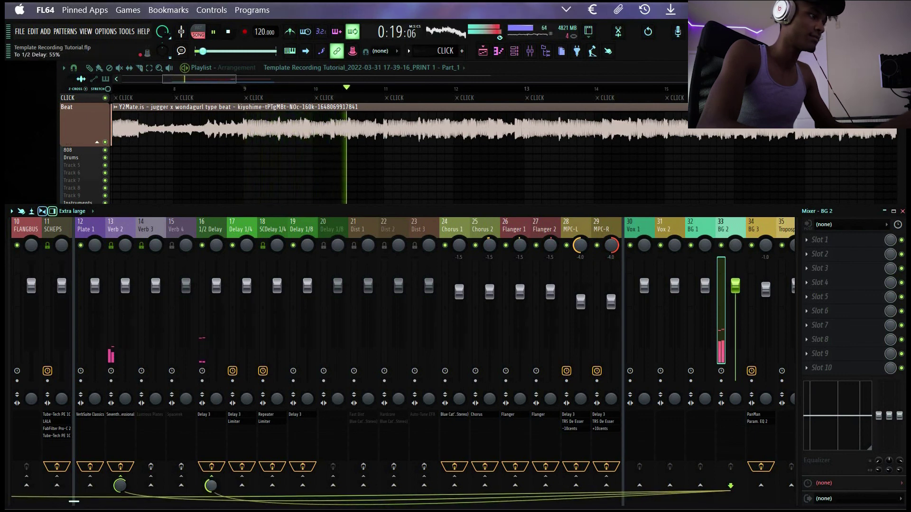
drag(213, 488, 212, 489)
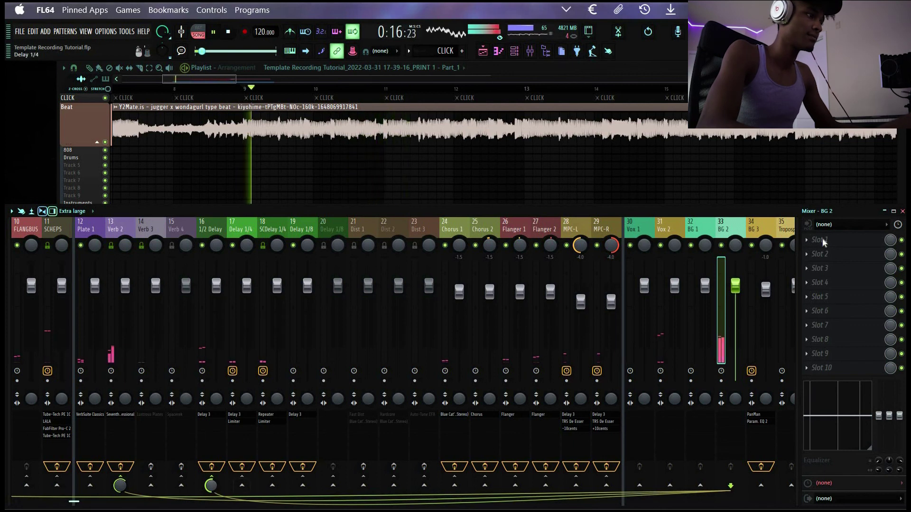
Insert Fruity Flanger on BG 2 with the Travis Scott 1 preset and lower the track's fader to -1.5 dB.
click(819, 239)
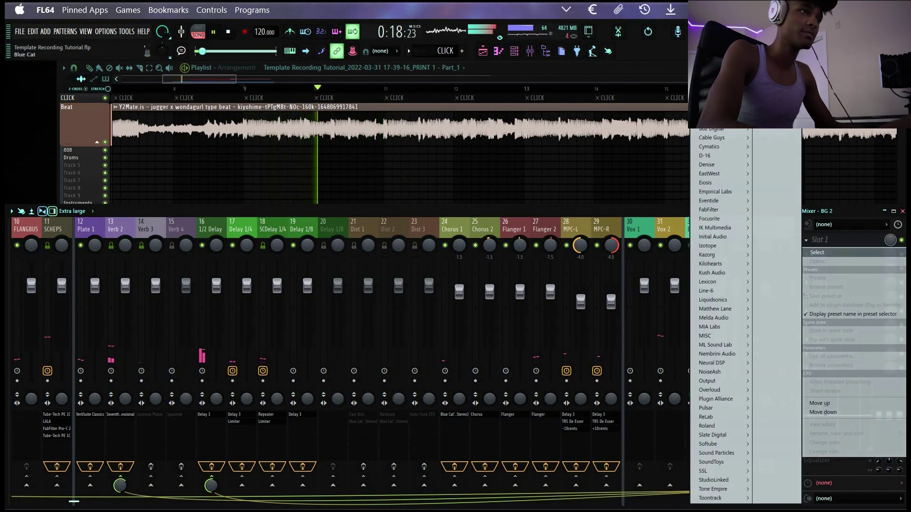
mouse_move(671, 80)
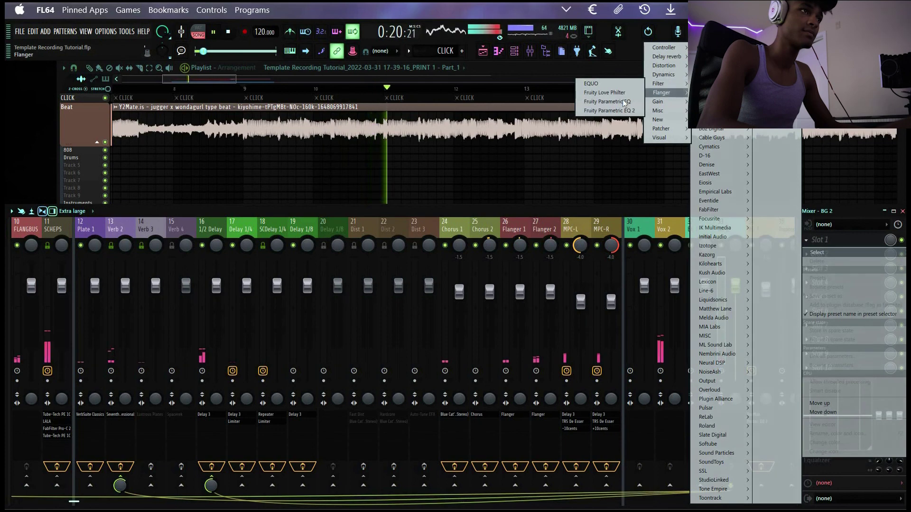
click(619, 101)
click(254, 159)
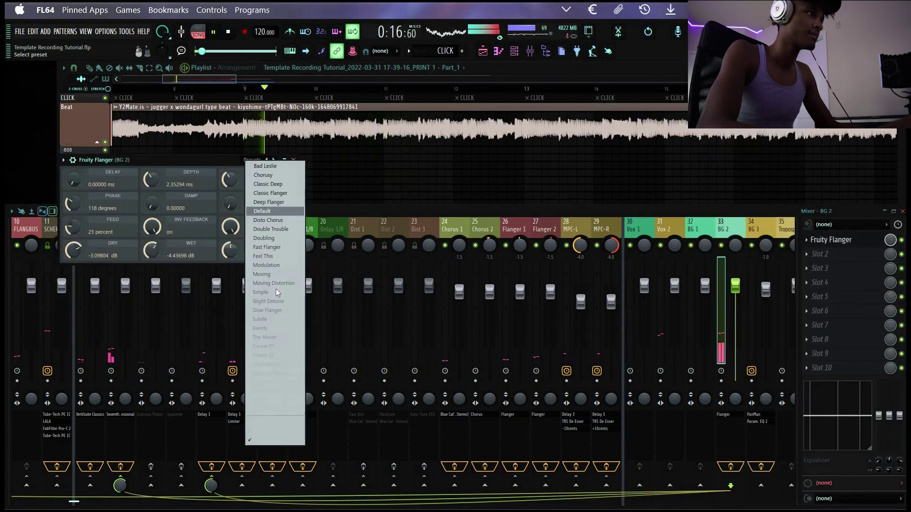
click(268, 364)
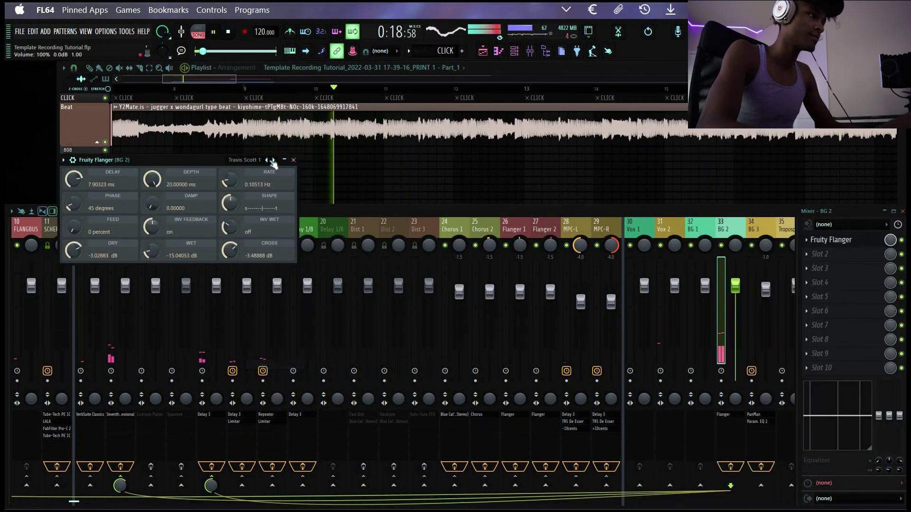
click(295, 160)
drag(734, 286, 736, 295)
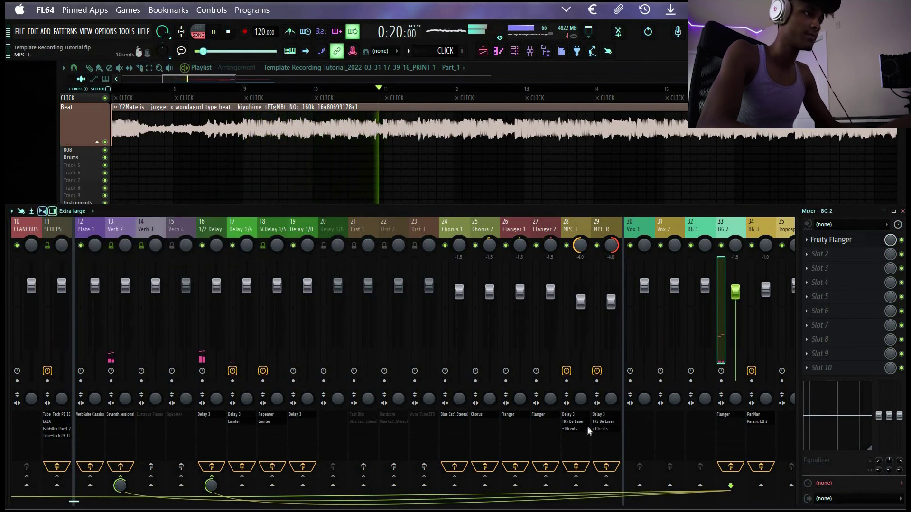
Send BG 2 to Dist 3 at about 62% and enable the Dist 3 track and its effects.
click(423, 485)
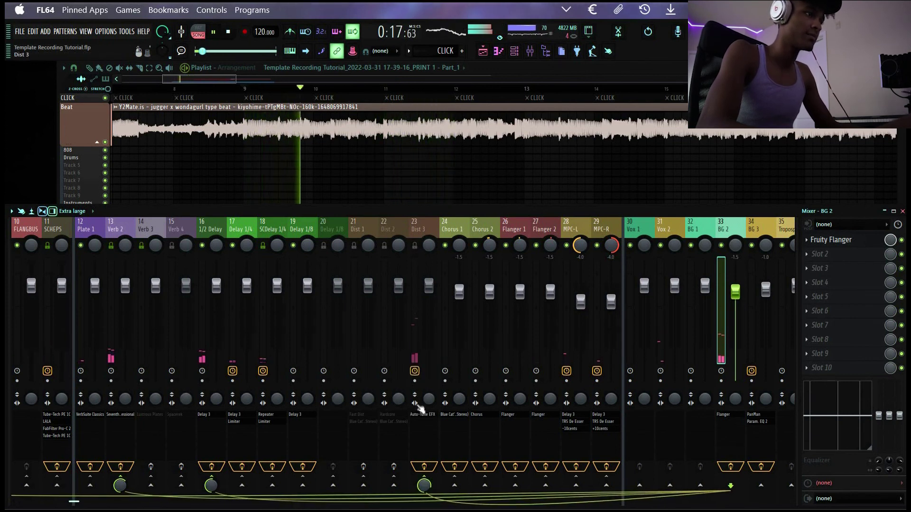
drag(426, 487, 427, 491)
key(space)
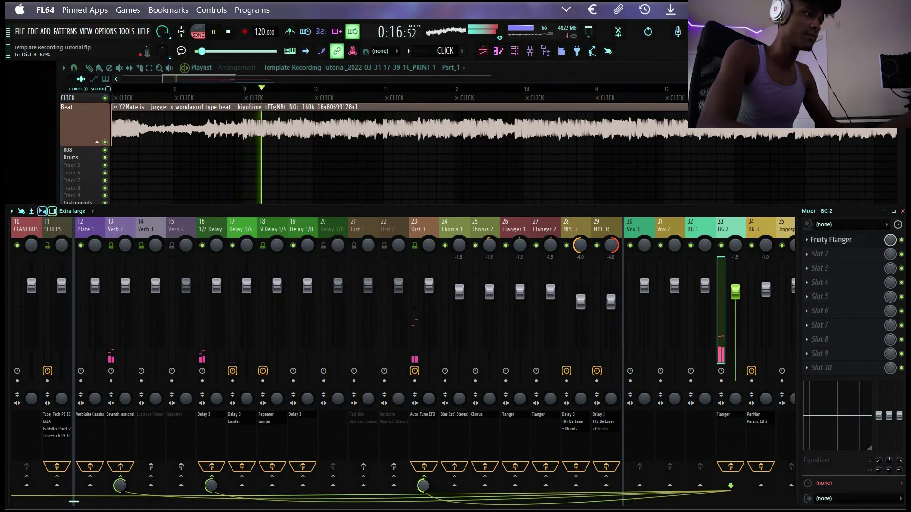
Set the input type of Auto-Tune EFX on Dist 3 to Low Male and audition it.
click(422, 414)
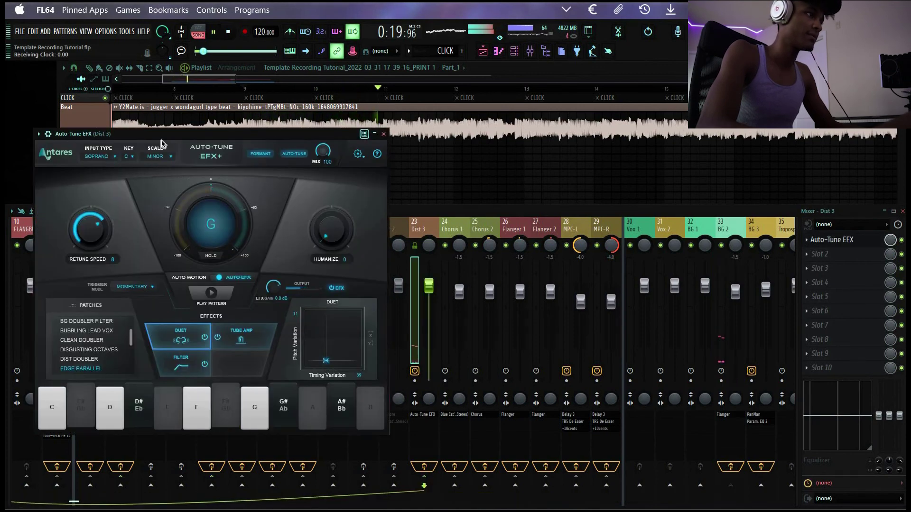
key(space)
click(154, 156)
click(105, 187)
click(96, 156)
click(127, 243)
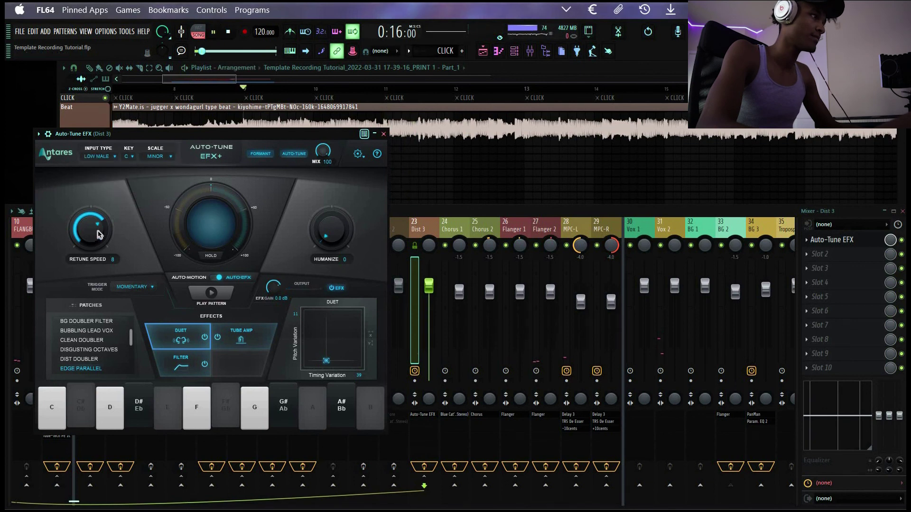
drag(98, 230, 100, 152)
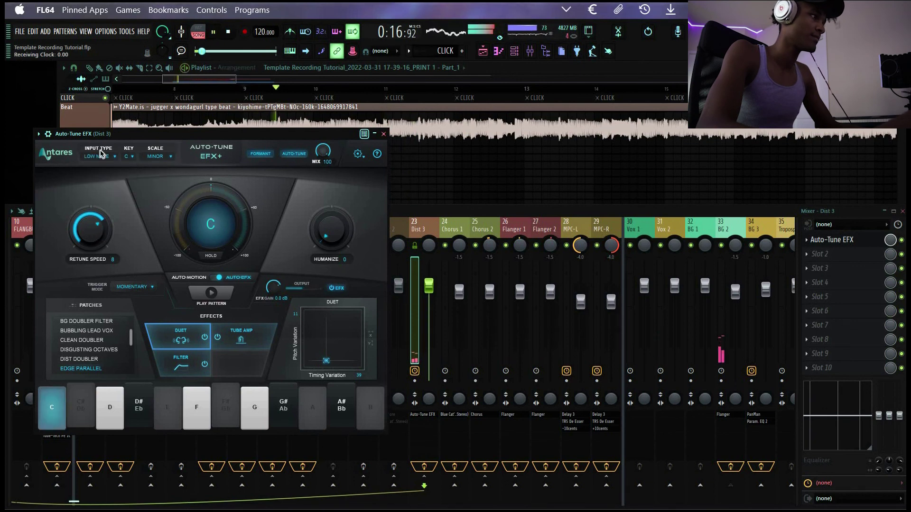
click(384, 134)
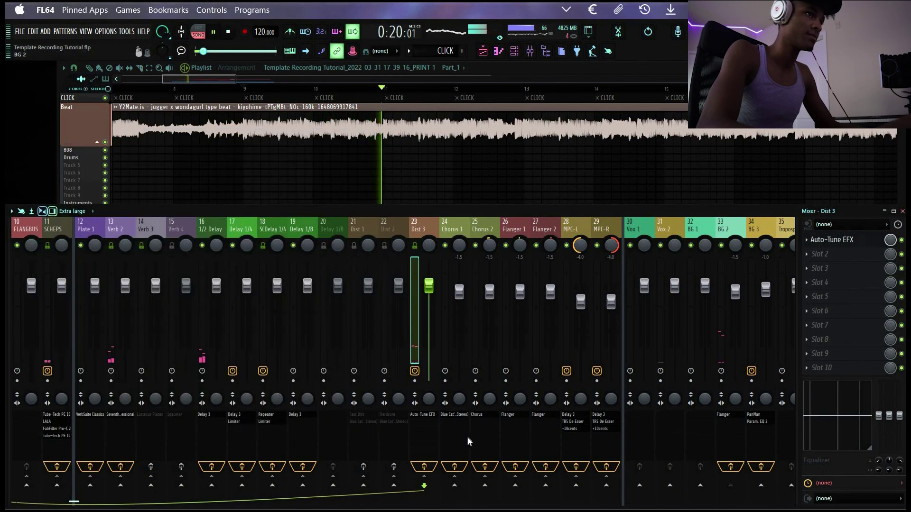
Disable the effect slots on the SUBMIX and VOCALBUS tracks during playback.
key(space)
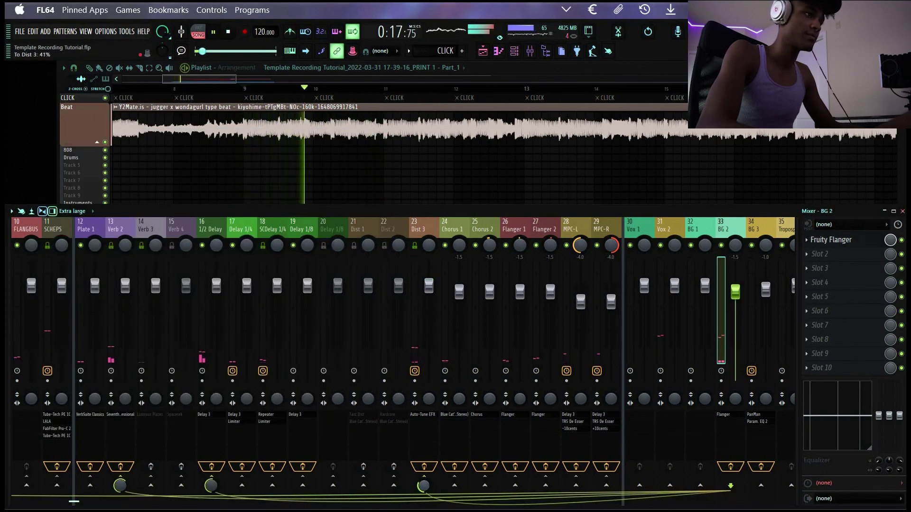
drag(8, 412, 153, 466)
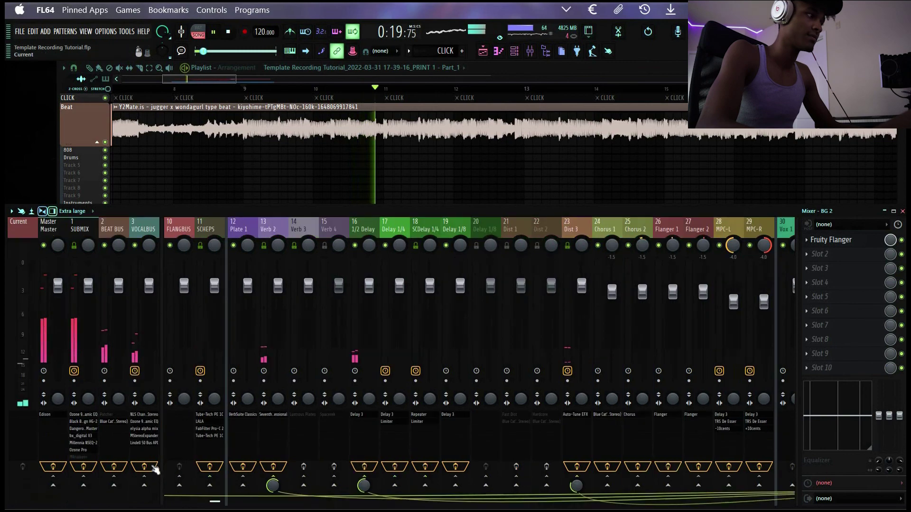
click(87, 466)
click(144, 467)
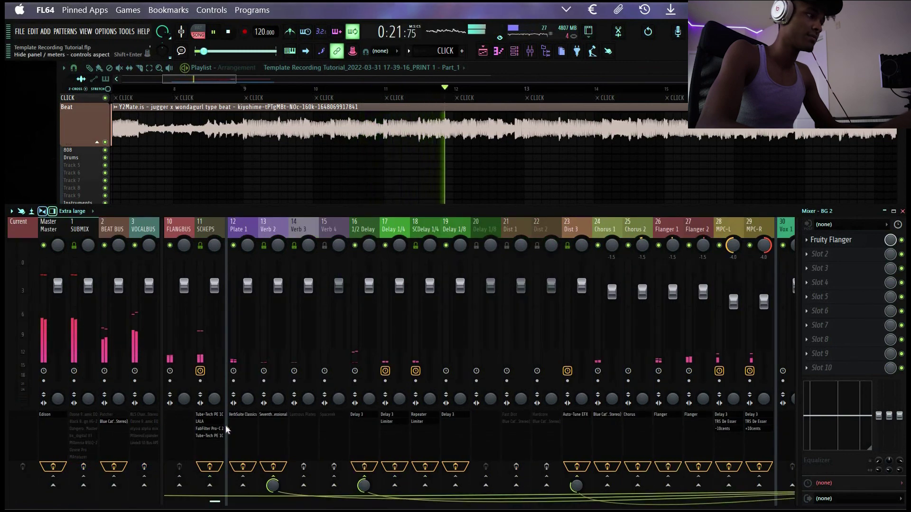
Lower the BG 2 send to Dist 3 to about 34% while auditioning the passage, and stop playback.
scroll(225, 429, down, 3)
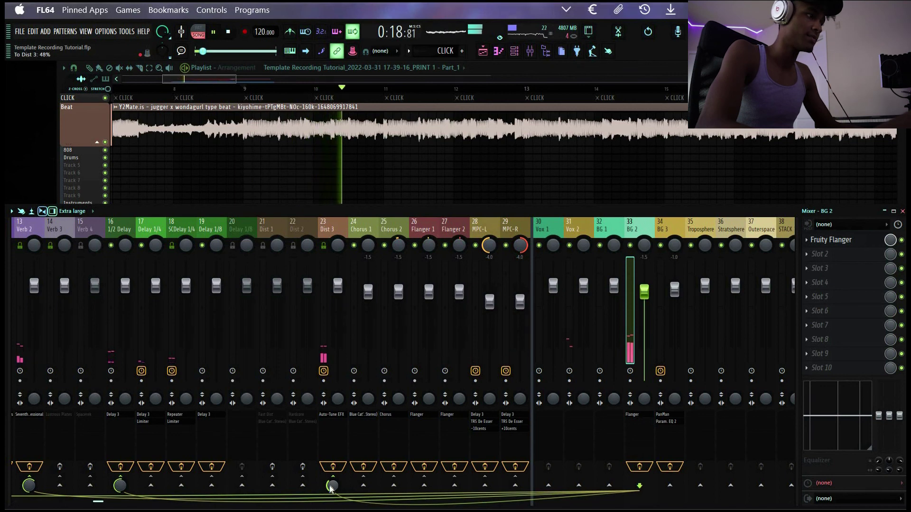
scroll(236, 437, up, 3)
key(space)
key(space)
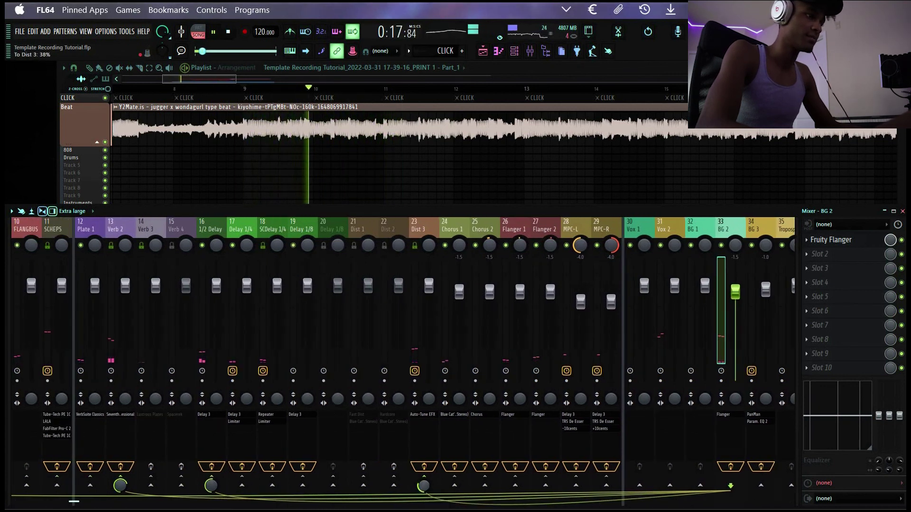
drag(422, 490, 423, 493)
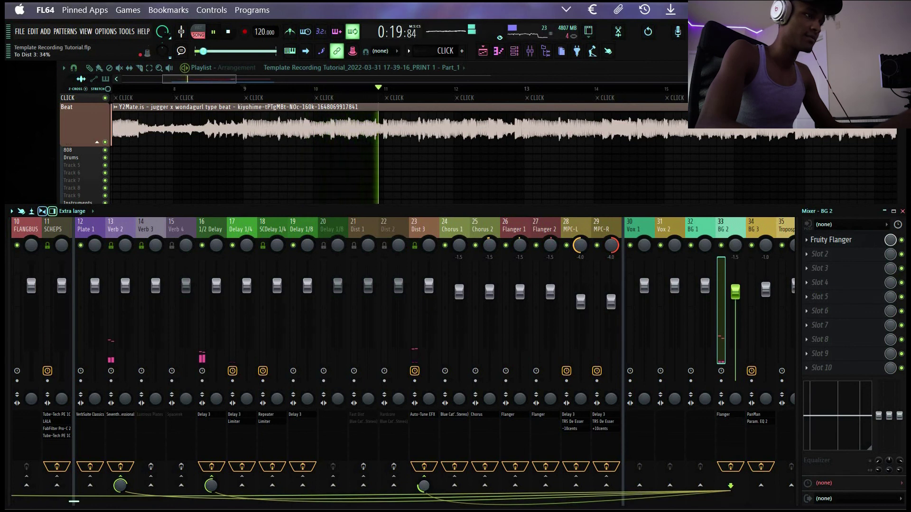
key(space)
scroll(442, 437, down, 3)
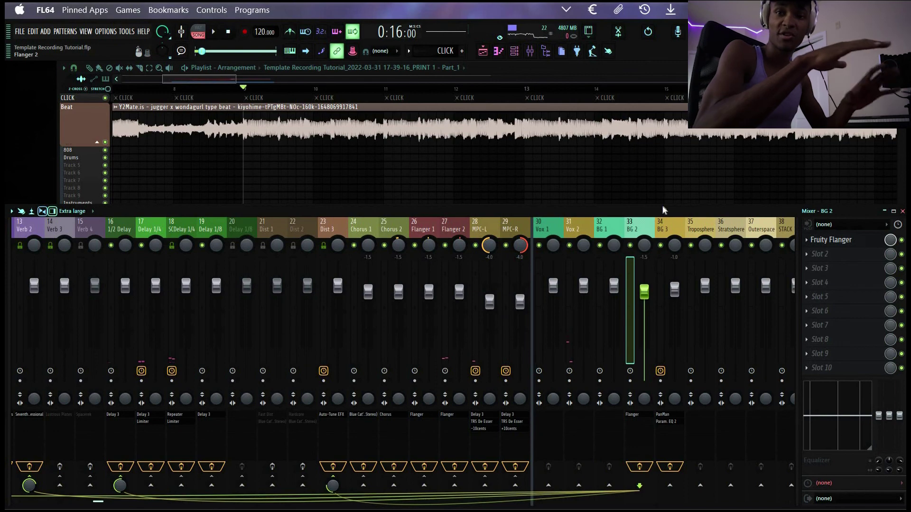
Check the reverb send tracks and open Seventh Heaven Professional on Verb 2 to view its settings.
scroll(502, 232, up, 6)
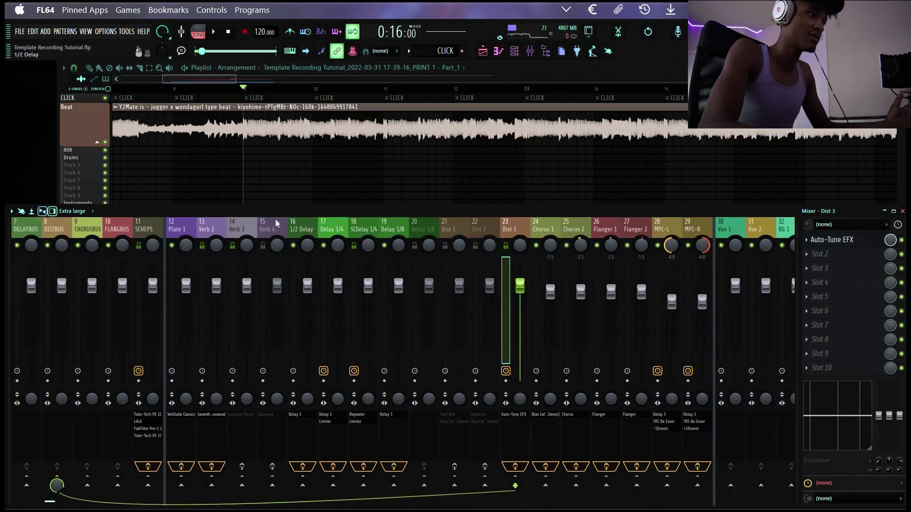
click(291, 227)
click(185, 228)
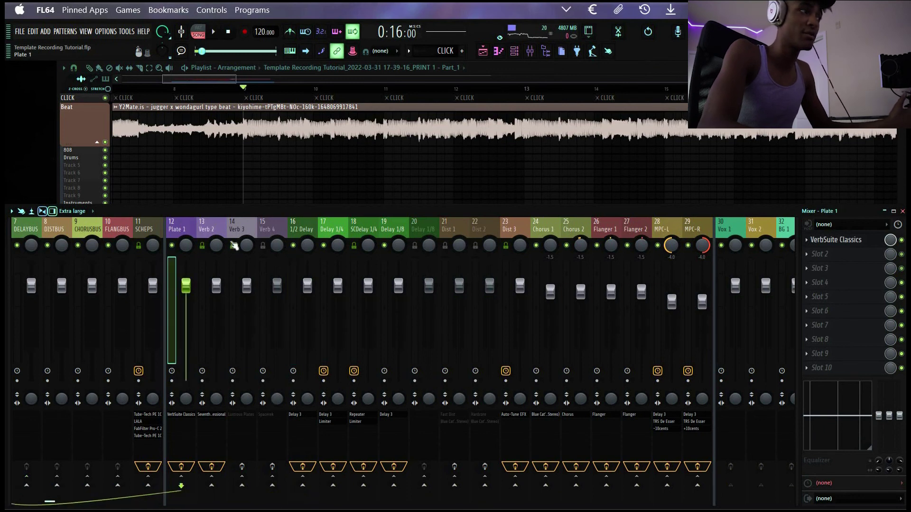
click(221, 416)
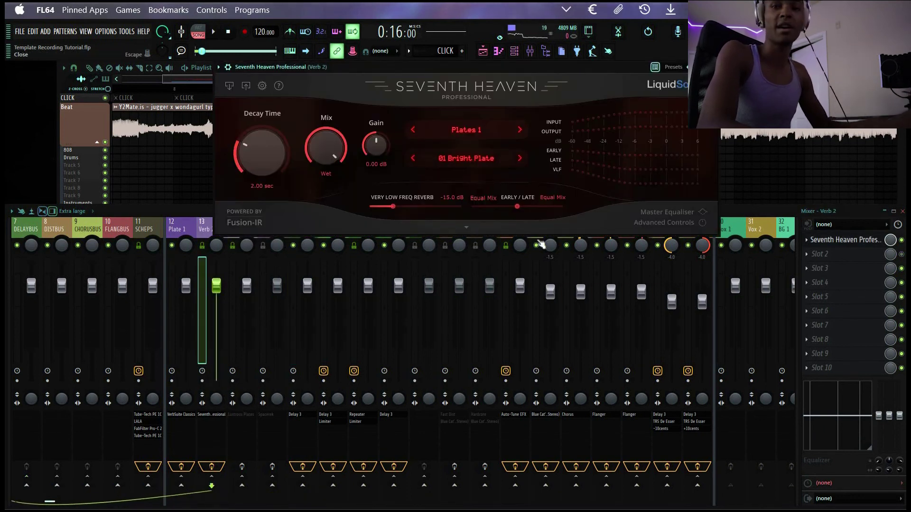
Review the VOCALBUS effect chain plugin by plugin, from NLS Channel Stereo through Ozone 9 Dynamic EQ, elysia alpha mix and MStereoExpander to Lindell 50 Bus API.
scroll(10, 288, left, 8)
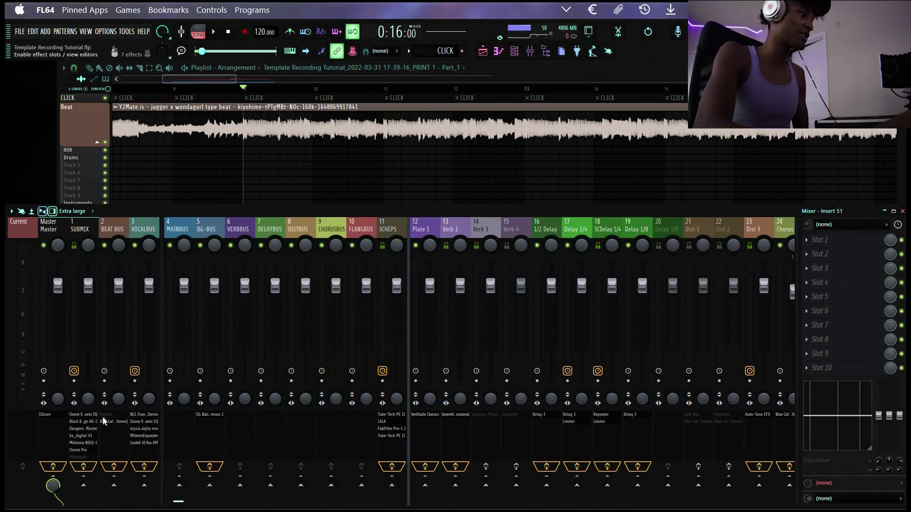
click(146, 435)
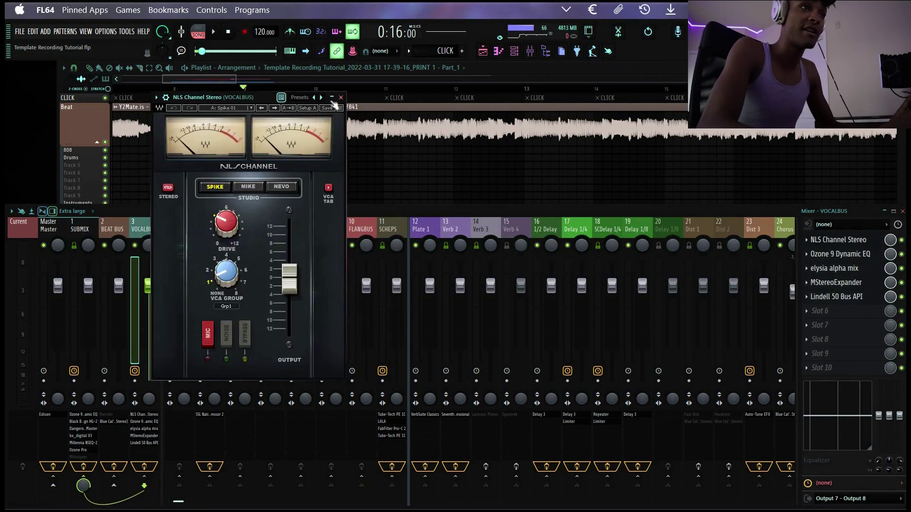
key(Escape)
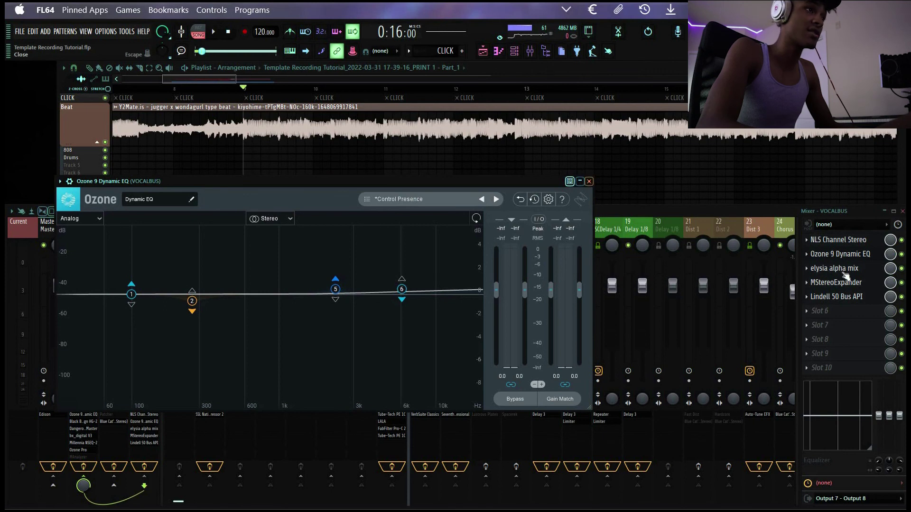
key(Escape)
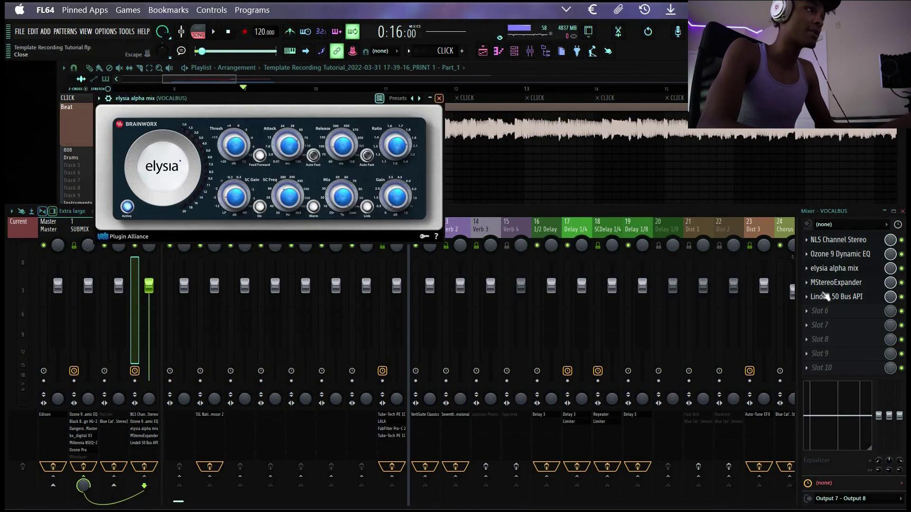
key(Escape)
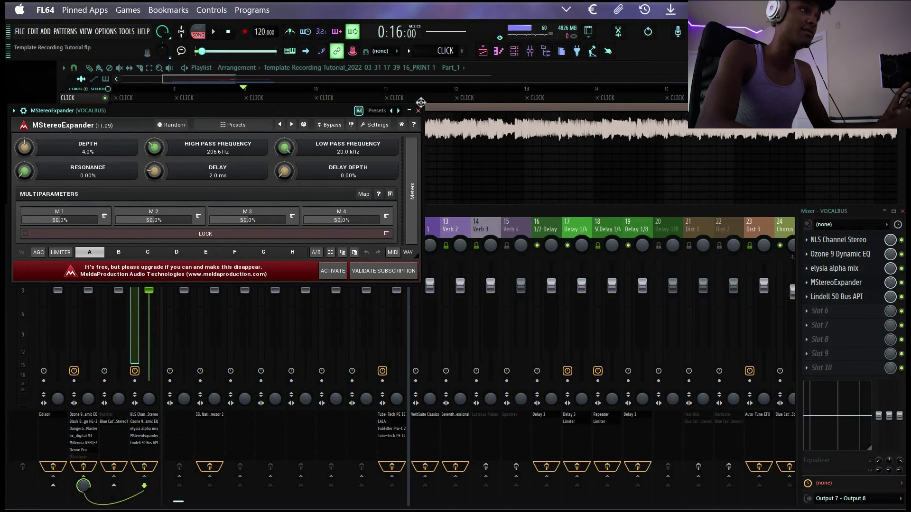
key(Escape)
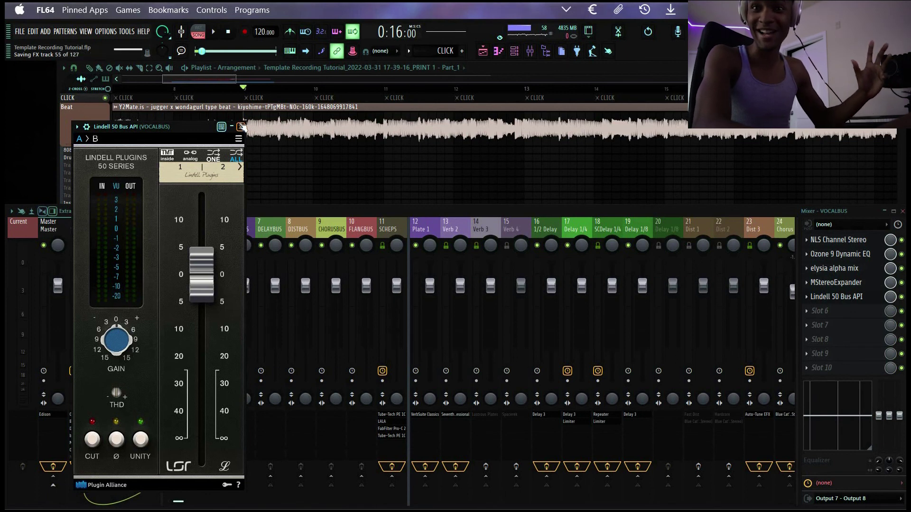
key(Escape)
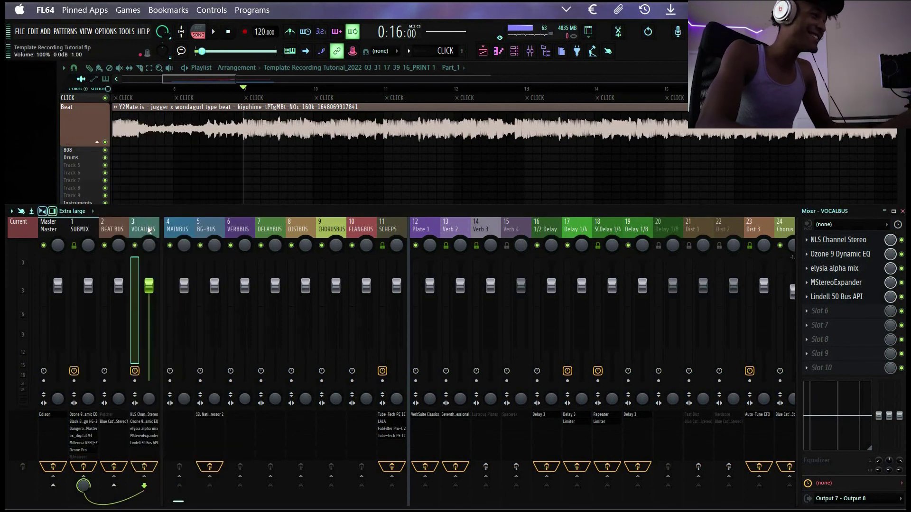
Examine the Youlean Multiband Sidechain patch in BEAT BUS's Patcher, including its Youlean presets, routing map and control surface.
key(Left)
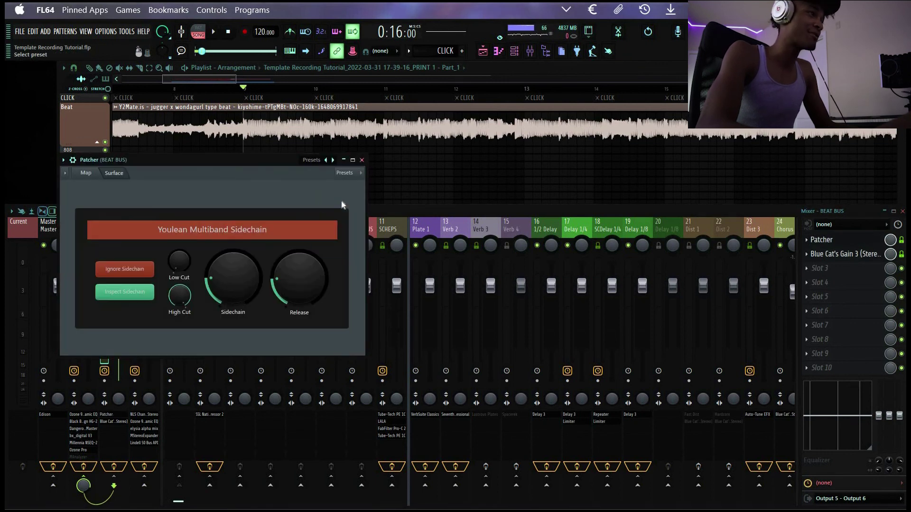
click(312, 161)
mouse_move(339, 212)
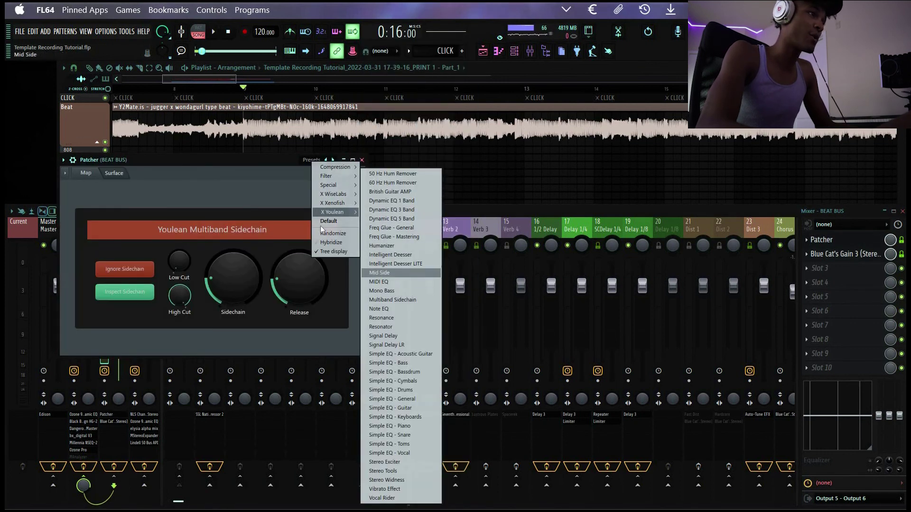
click(89, 177)
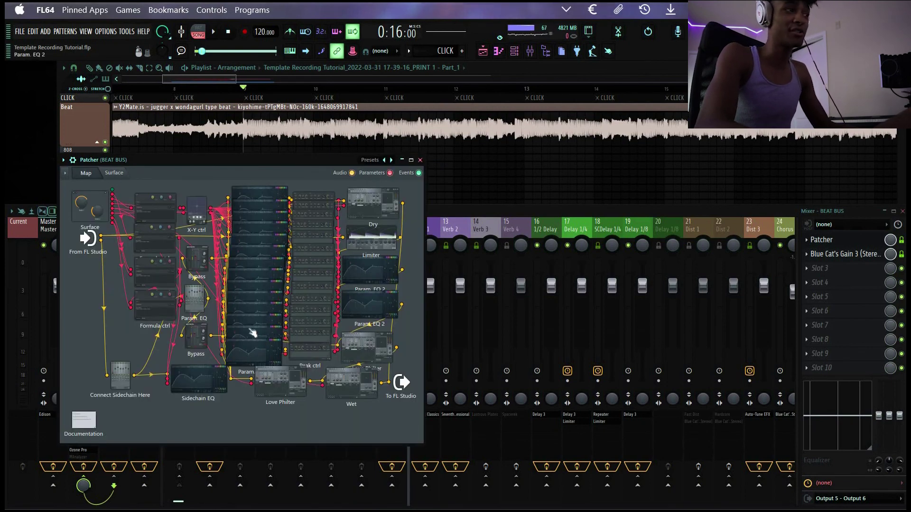
click(121, 173)
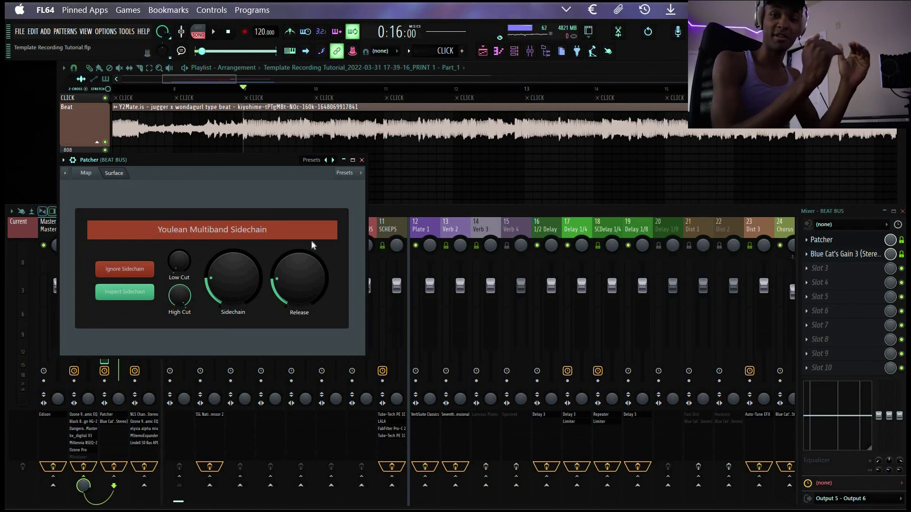
click(361, 161)
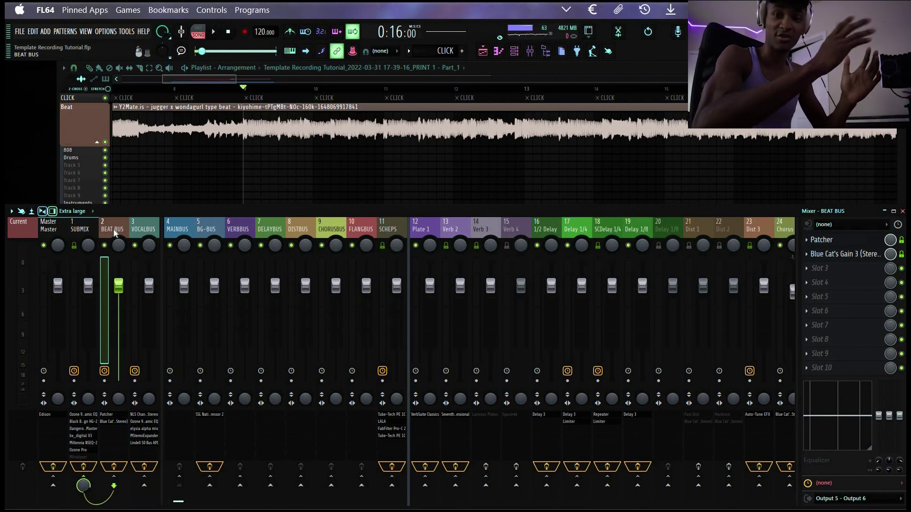
Review the SUBMIX mastering inserts in order, including Ozone 9 Dynamic EQ, Black Box HG-2 and Millennia NSEQ-2.
click(92, 229)
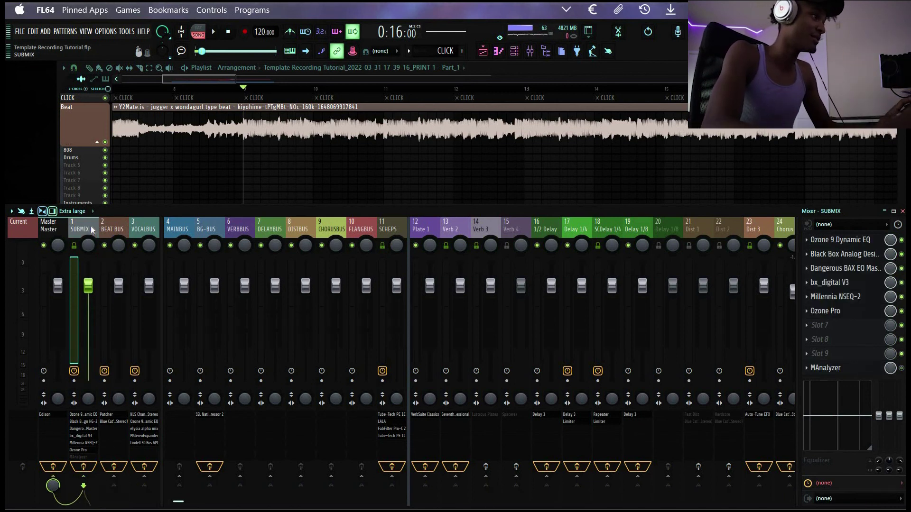
click(840, 240)
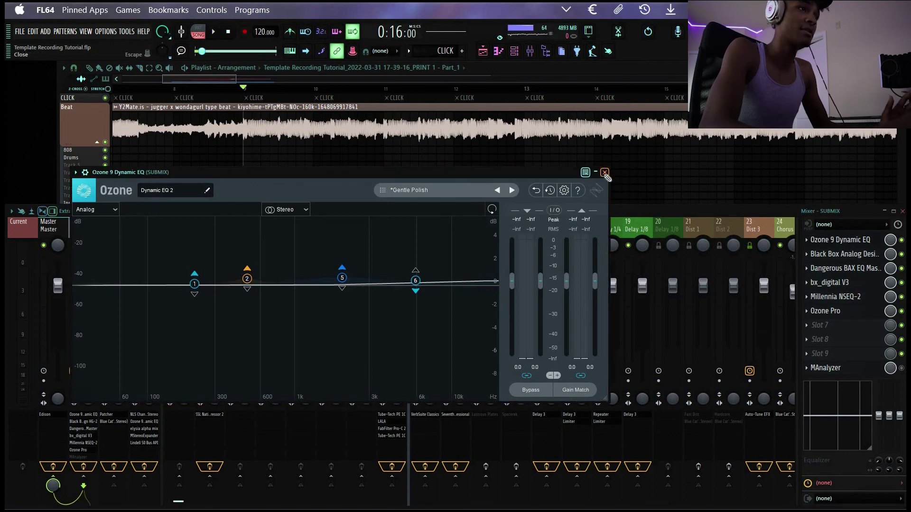
key(Escape)
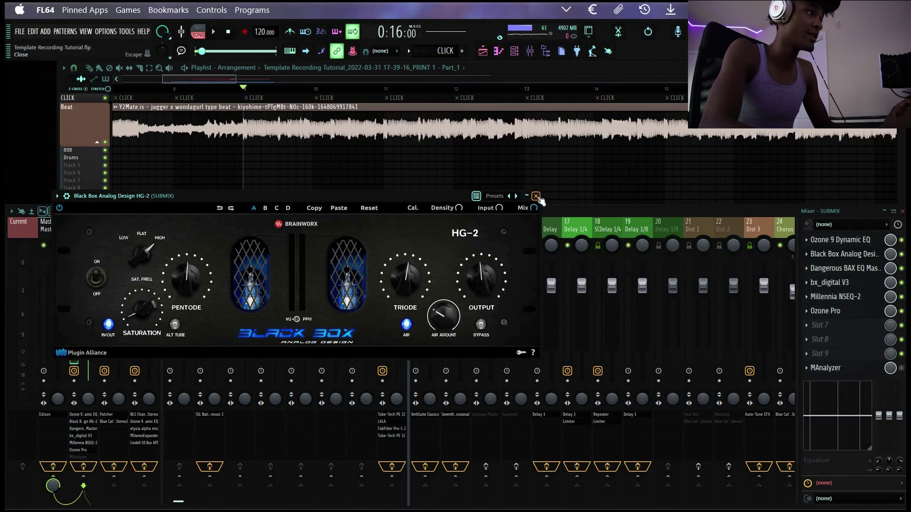
click(815, 264)
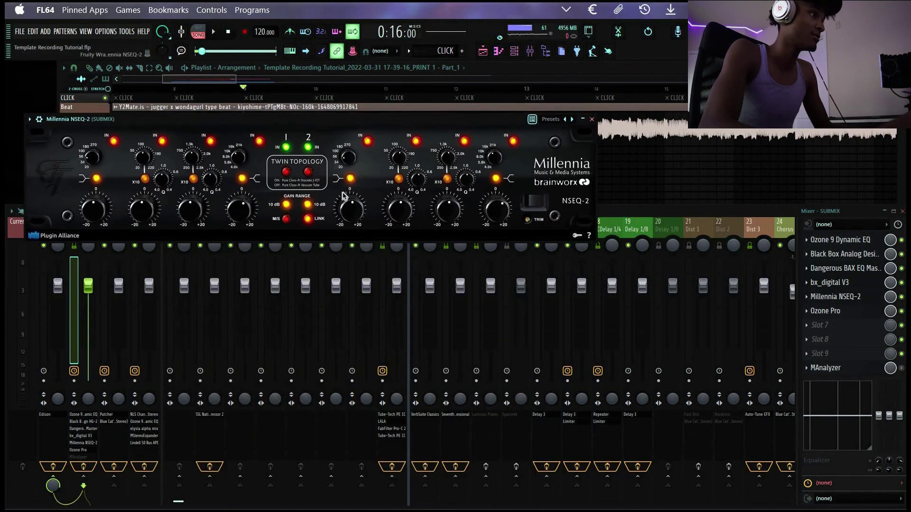
click(590, 120)
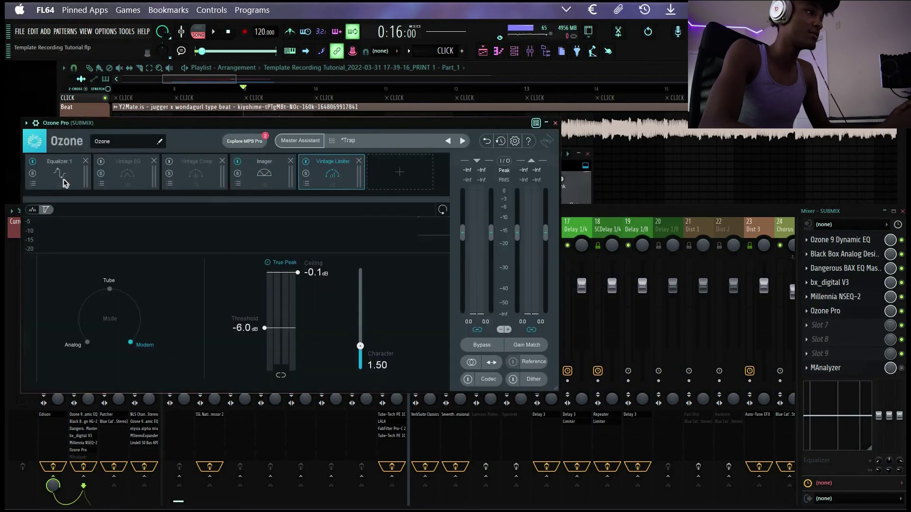
Inspect the Equalizer, Imager and Vintage Limiter modules of Ozone Pro on SUBMIX, and close the plugin.
click(63, 177)
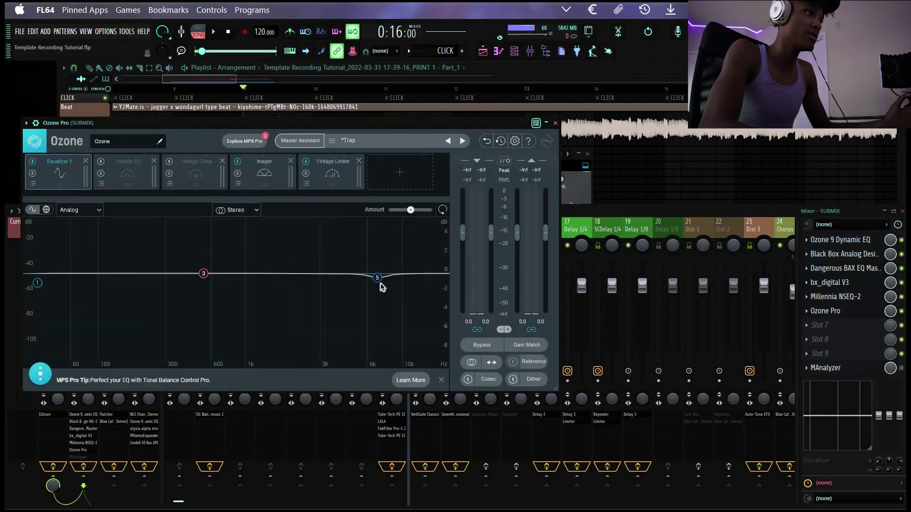
click(271, 185)
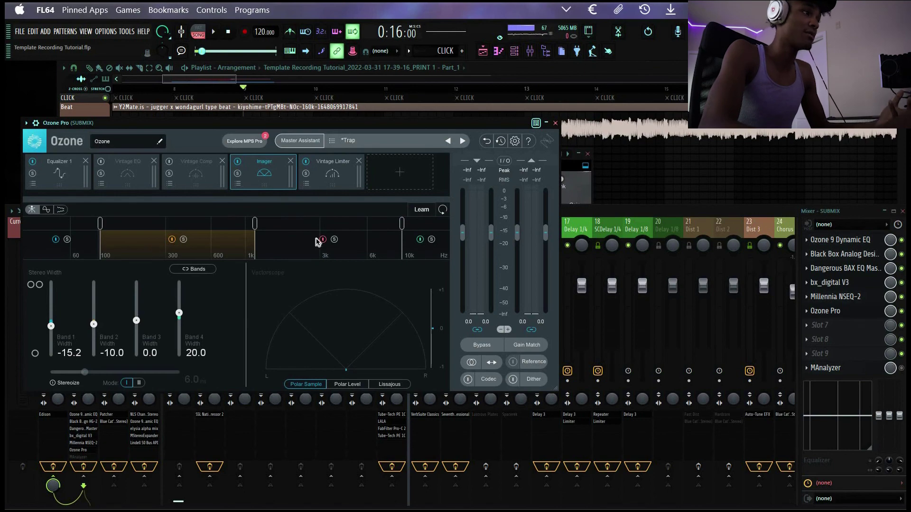
click(331, 181)
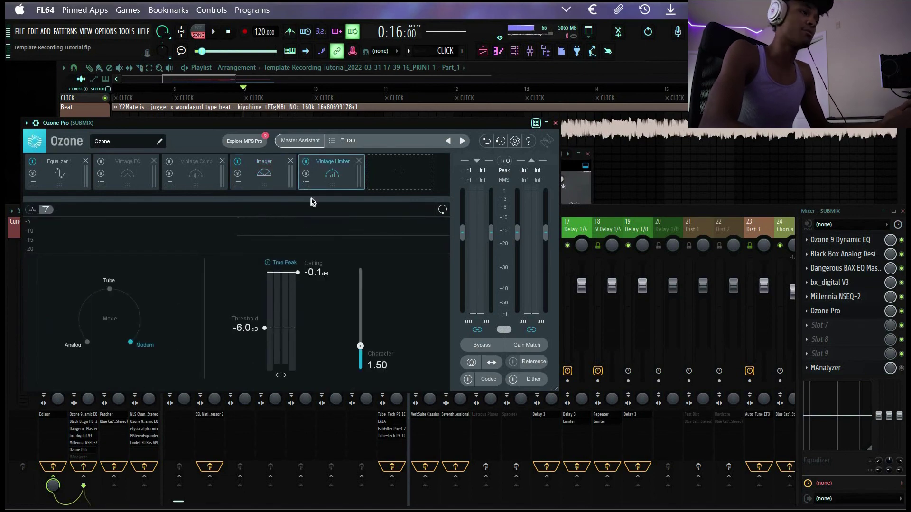
click(554, 124)
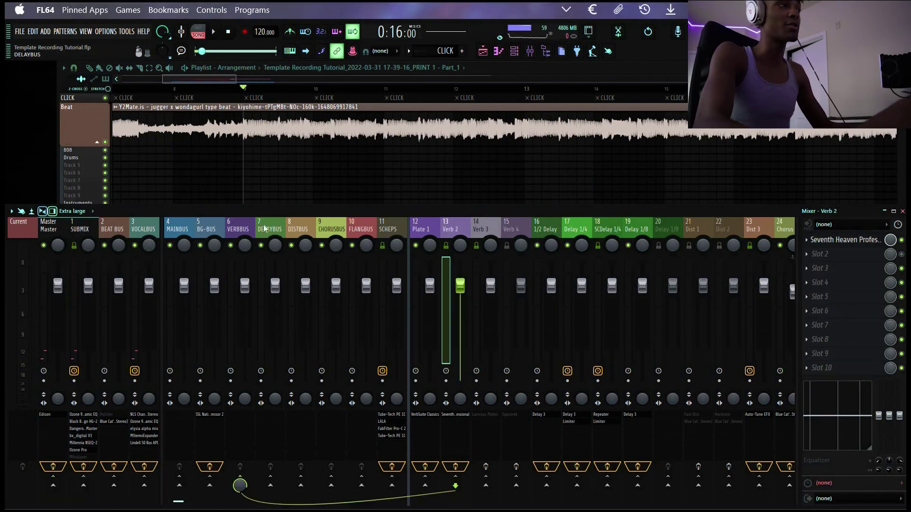
Select the unused mixer track Insert 51 following the Tune tracks.
click(108, 195)
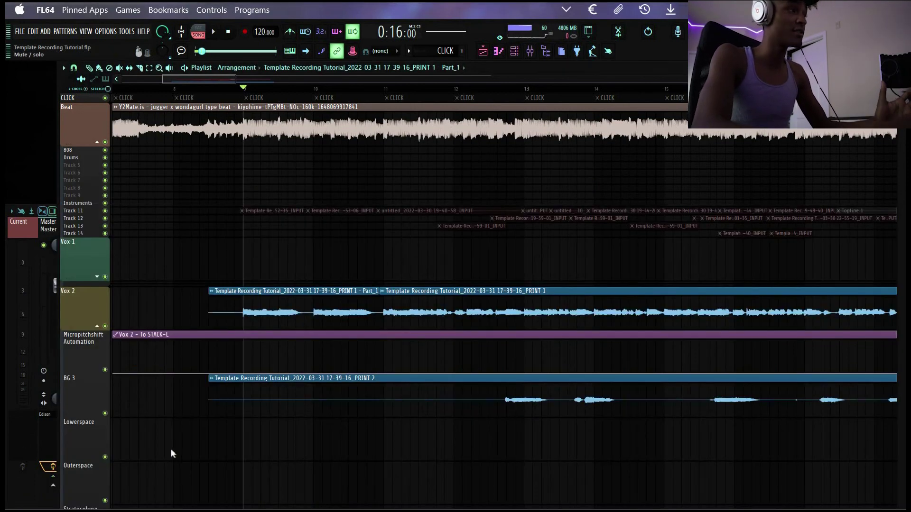
key(F9)
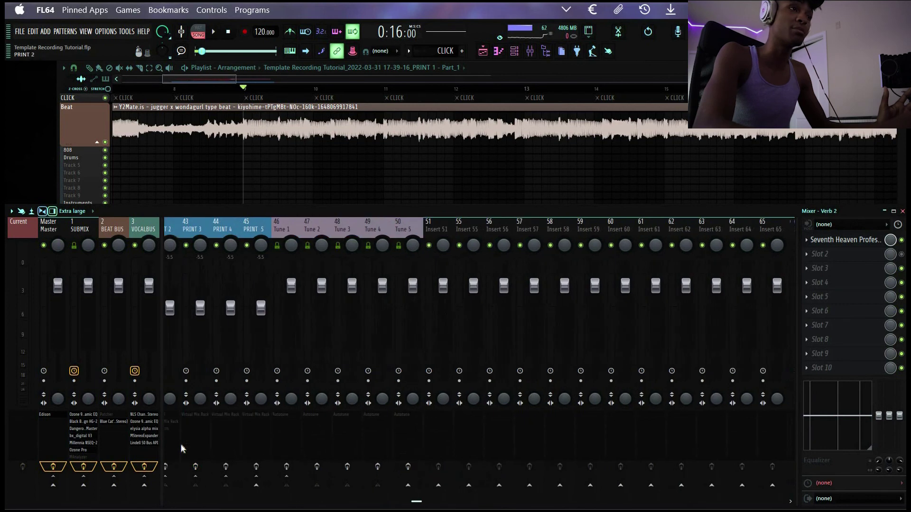
scroll(183, 449, down, 6)
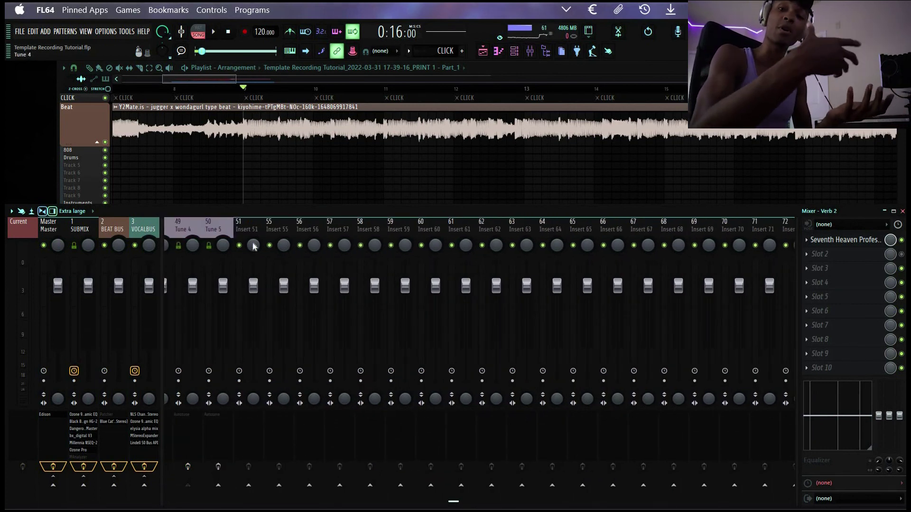
click(243, 227)
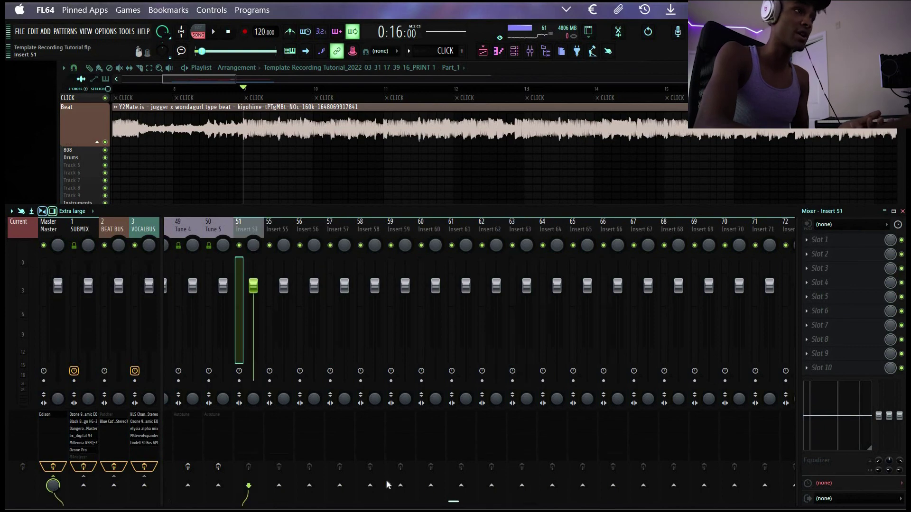